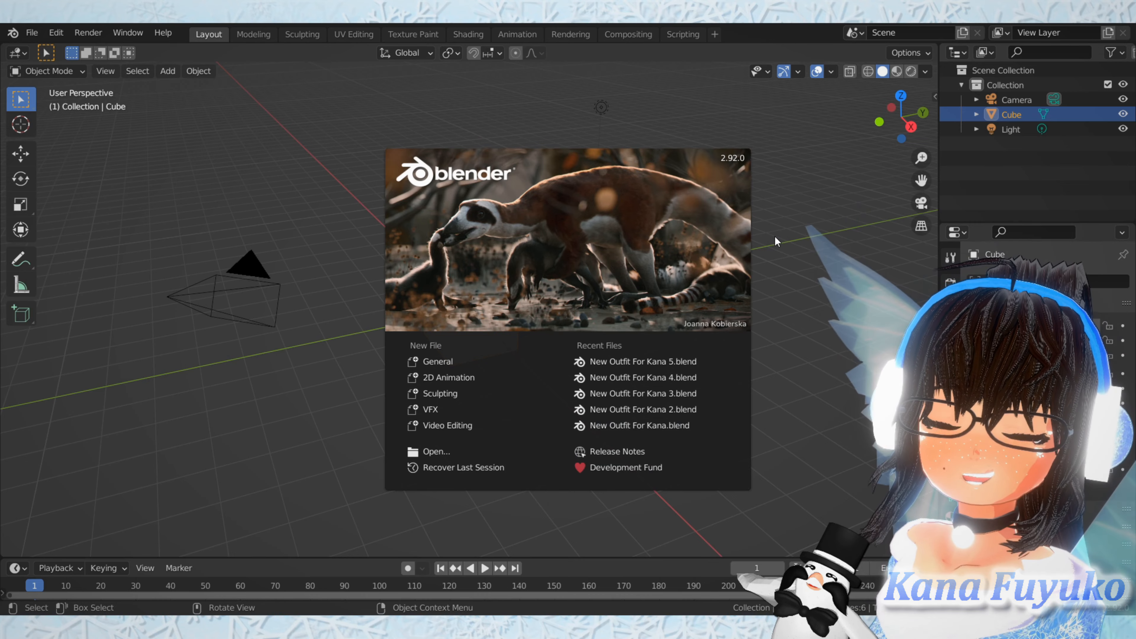
Step: Dismiss the splash screen and review the available interaction modes, keeping the cube in Object Mode
{"action": "left_click", "coordinate": [789, 208]}
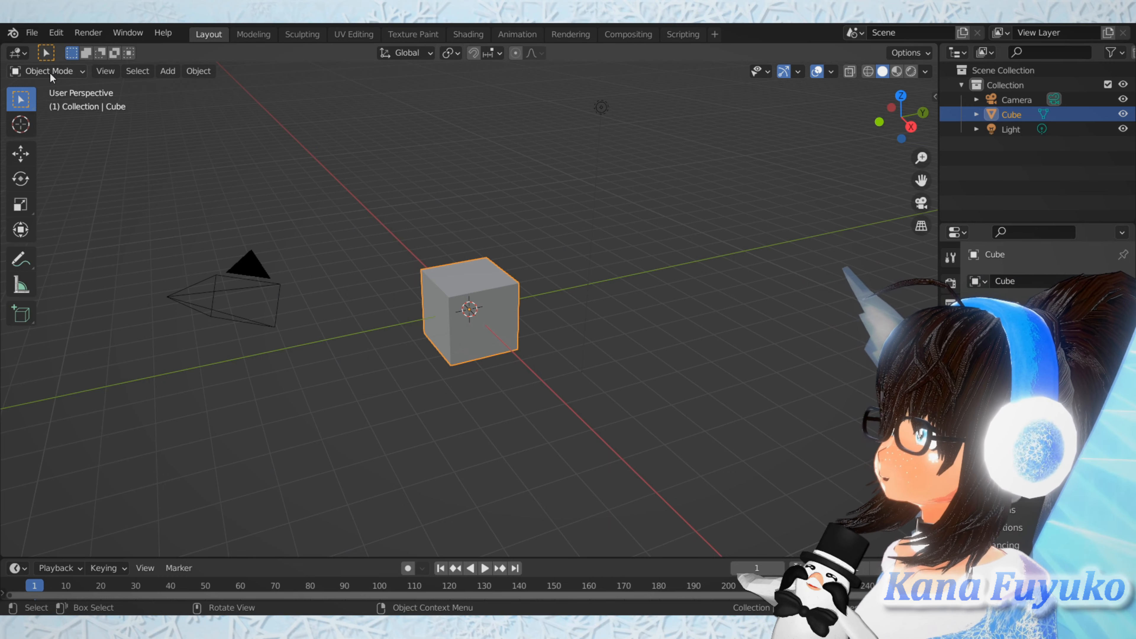
{"action": "left_click", "coordinate": [72, 72]}
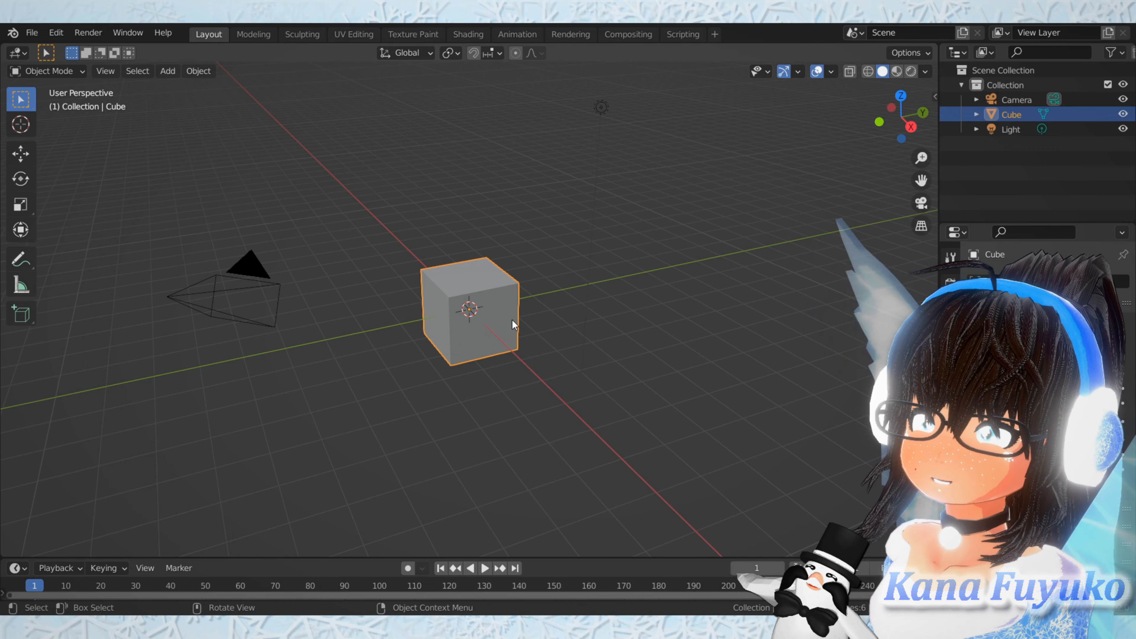
{"action": "left_click", "coordinate": [66, 67]}
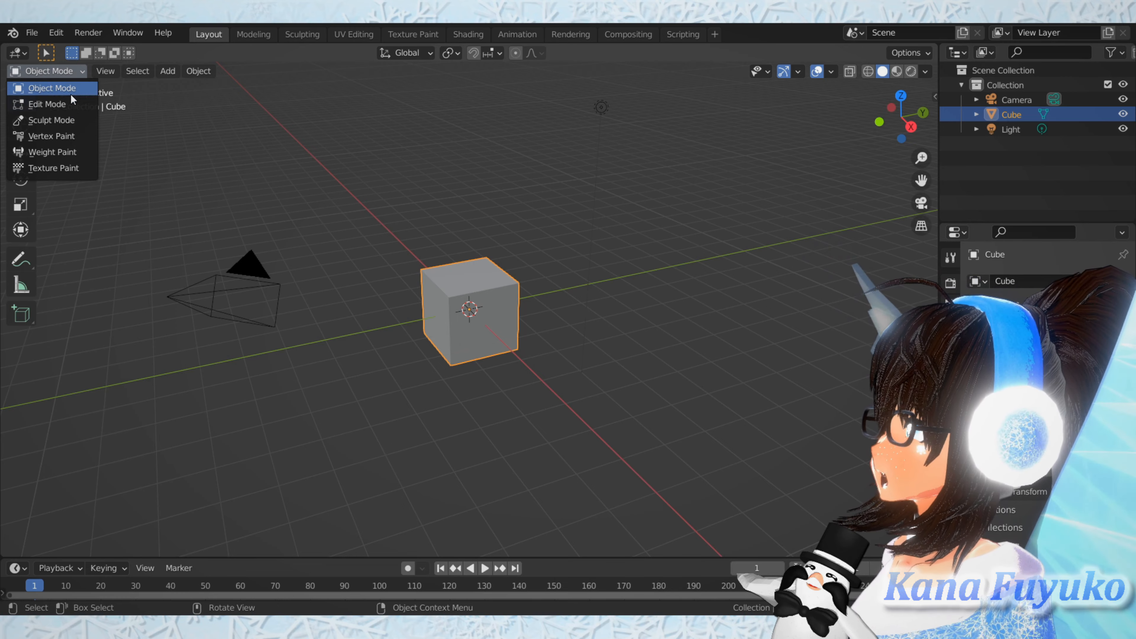
{"action": "left_click", "coordinate": [51, 88]}
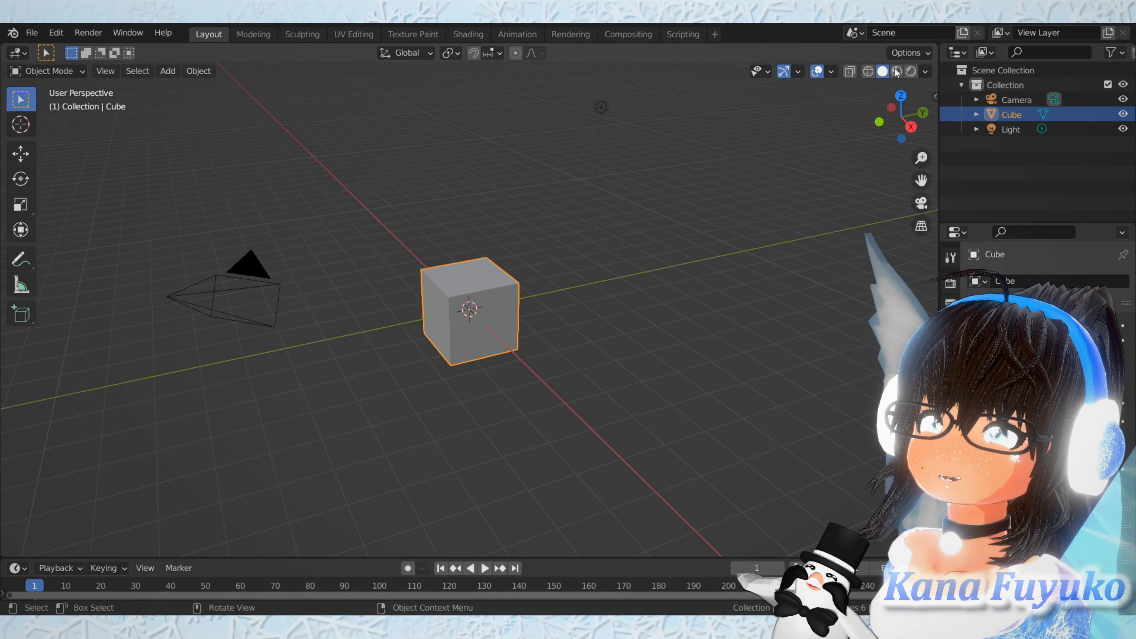
Step: Compare the cube in Wireframe, Solid, Material Preview and Rendered viewport shading, ending in Solid
{"action": "left_click", "coordinate": [868, 73]}
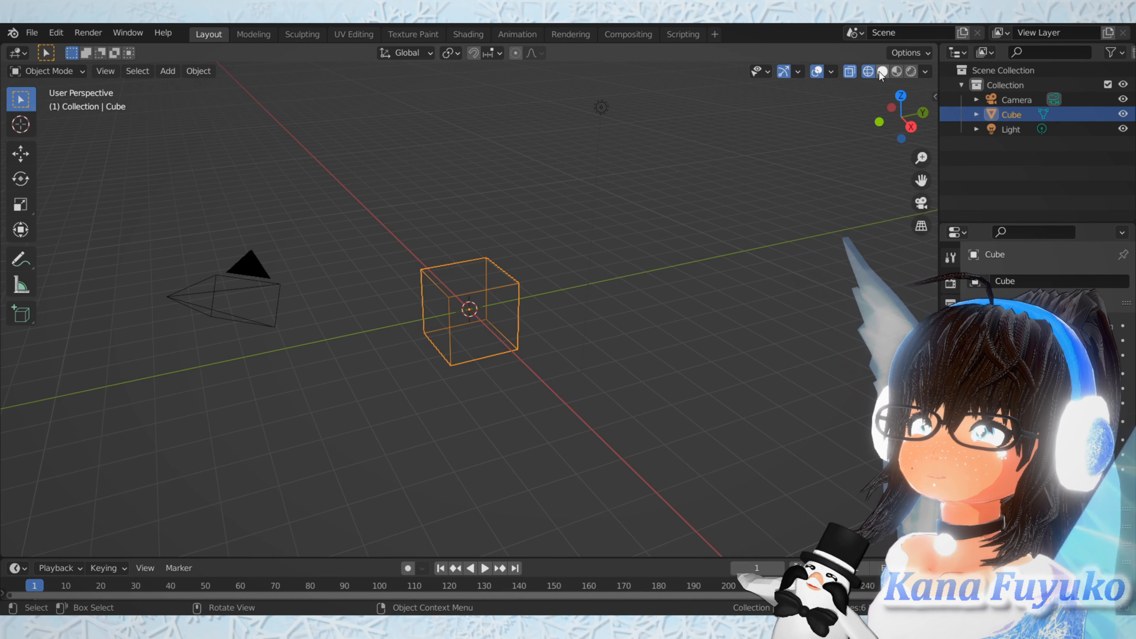
{"action": "left_click", "coordinate": [881, 71]}
{"action": "left_click", "coordinate": [897, 72]}
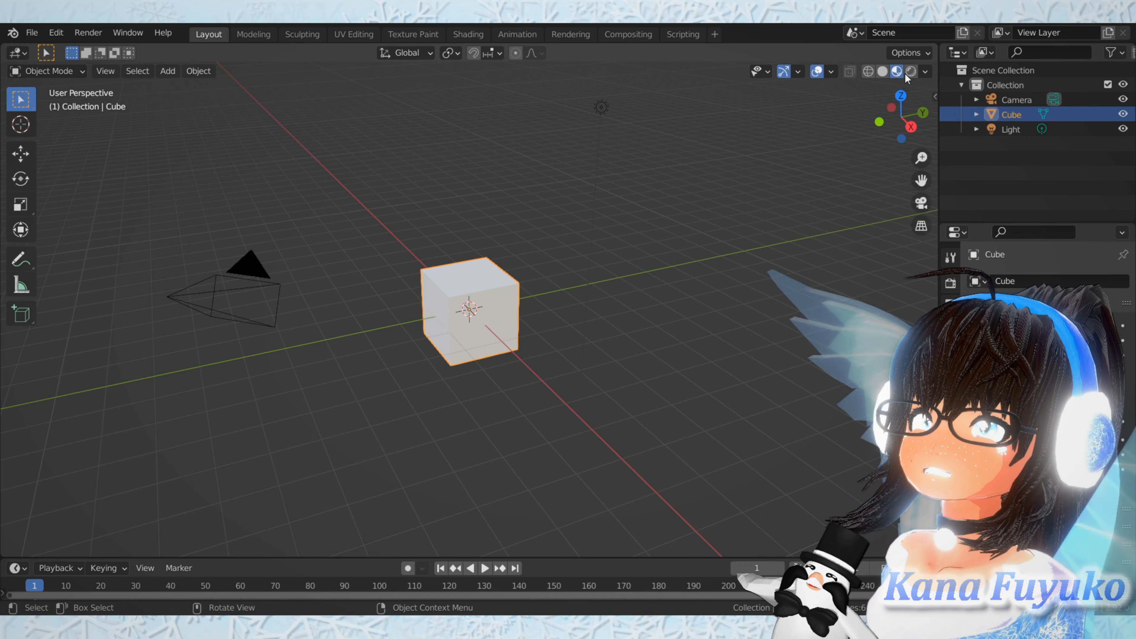
{"action": "left_click", "coordinate": [915, 71]}
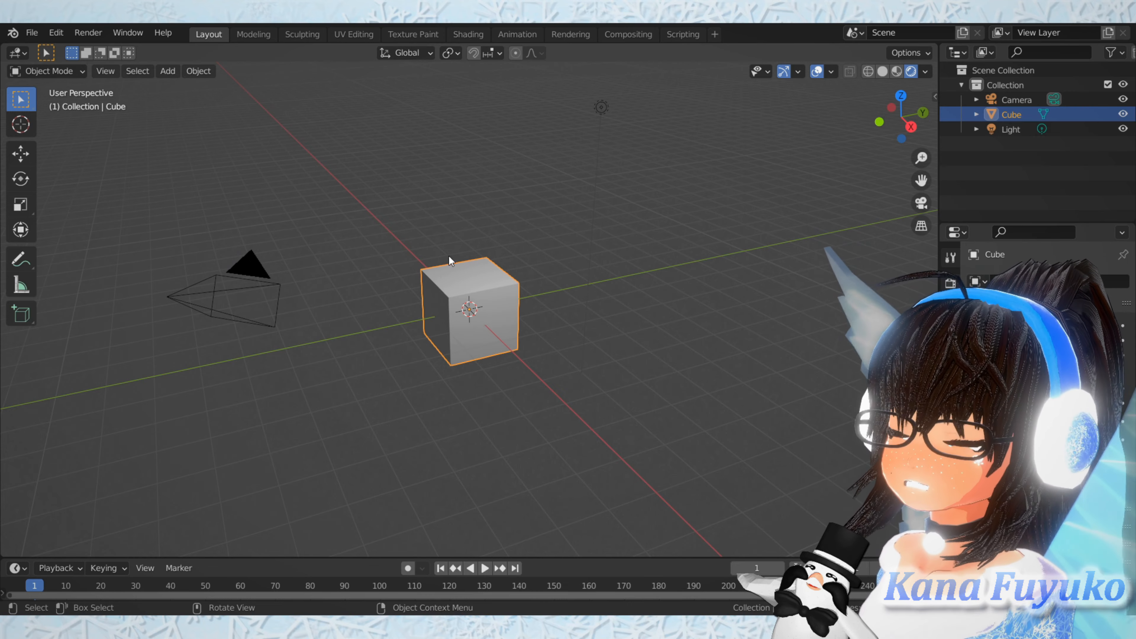
{"action": "left_click", "coordinate": [900, 71]}
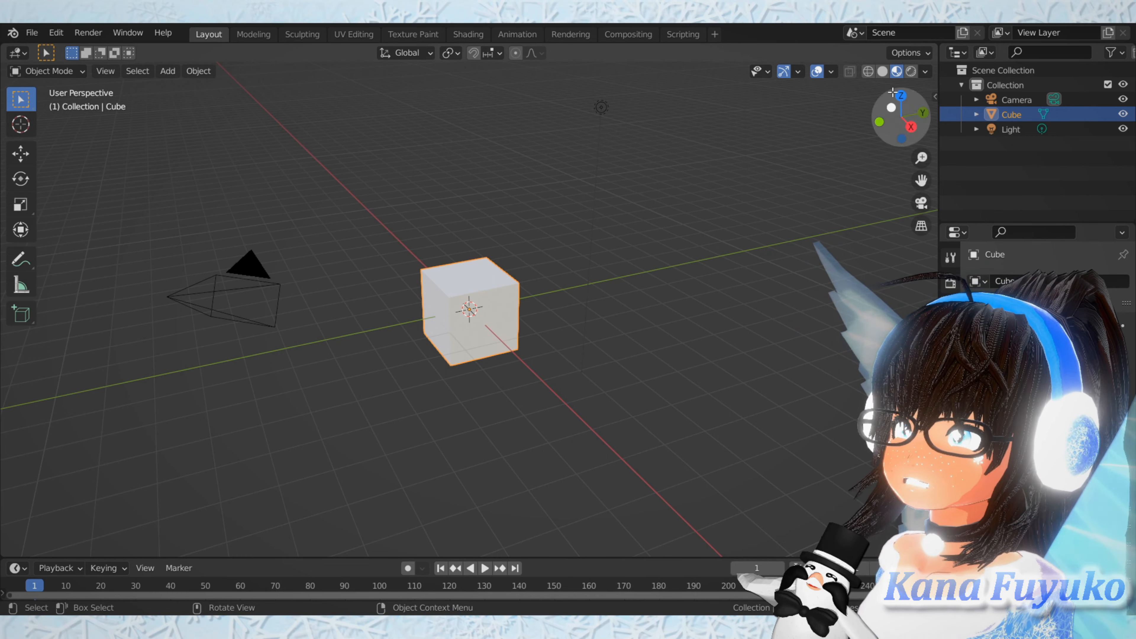
{"action": "left_click", "coordinate": [883, 71]}
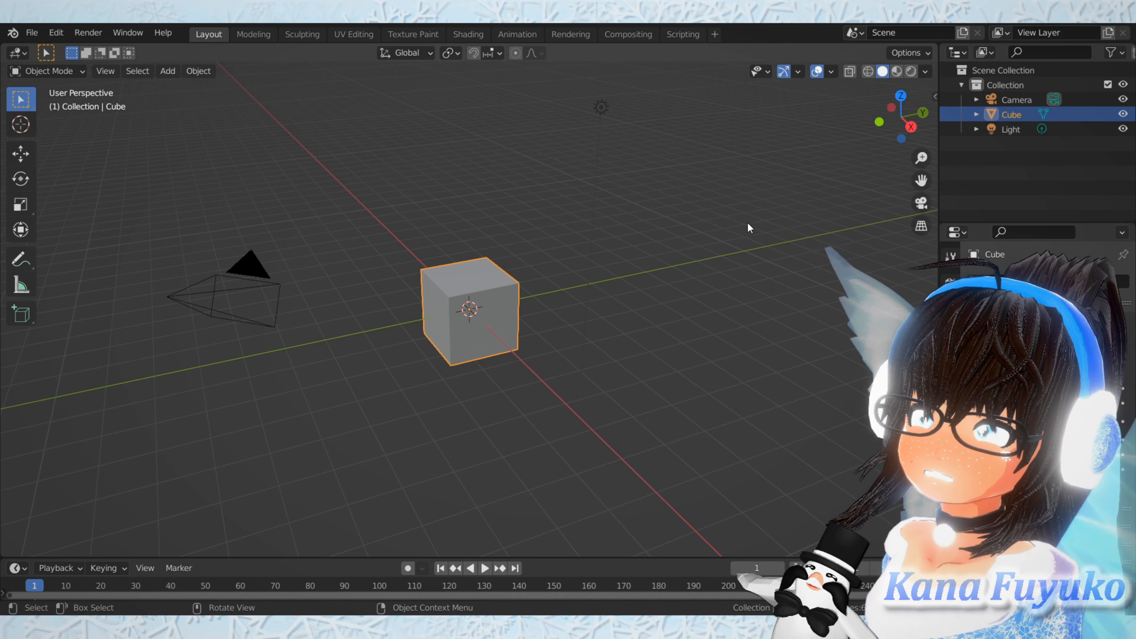
{"action": "left_click", "coordinate": [868, 71]}
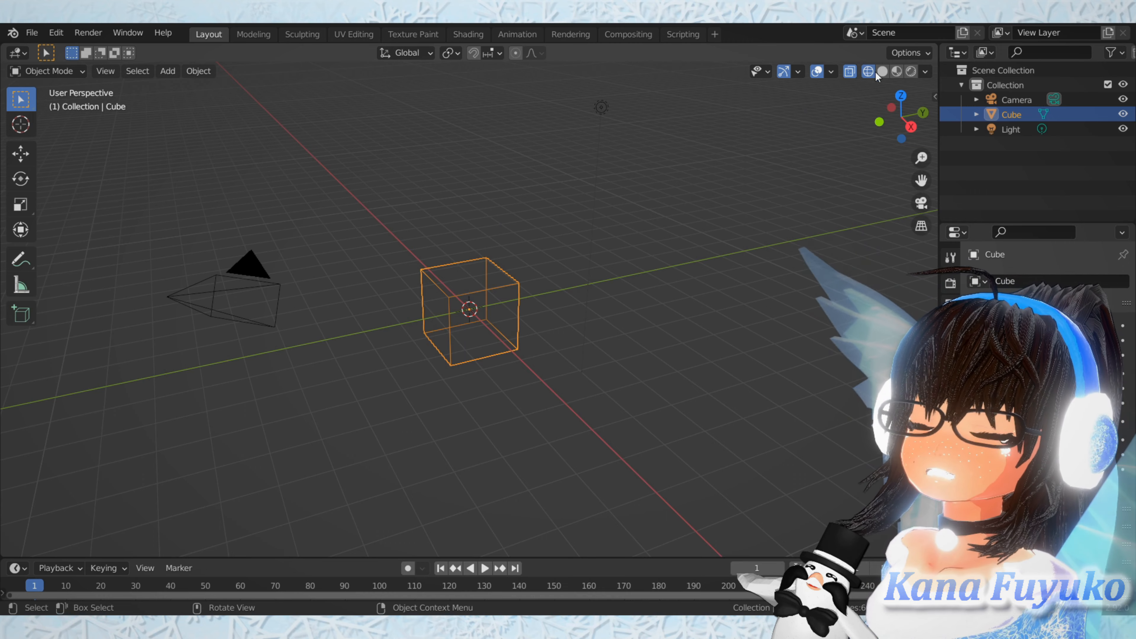
{"action": "left_click", "coordinate": [881, 71]}
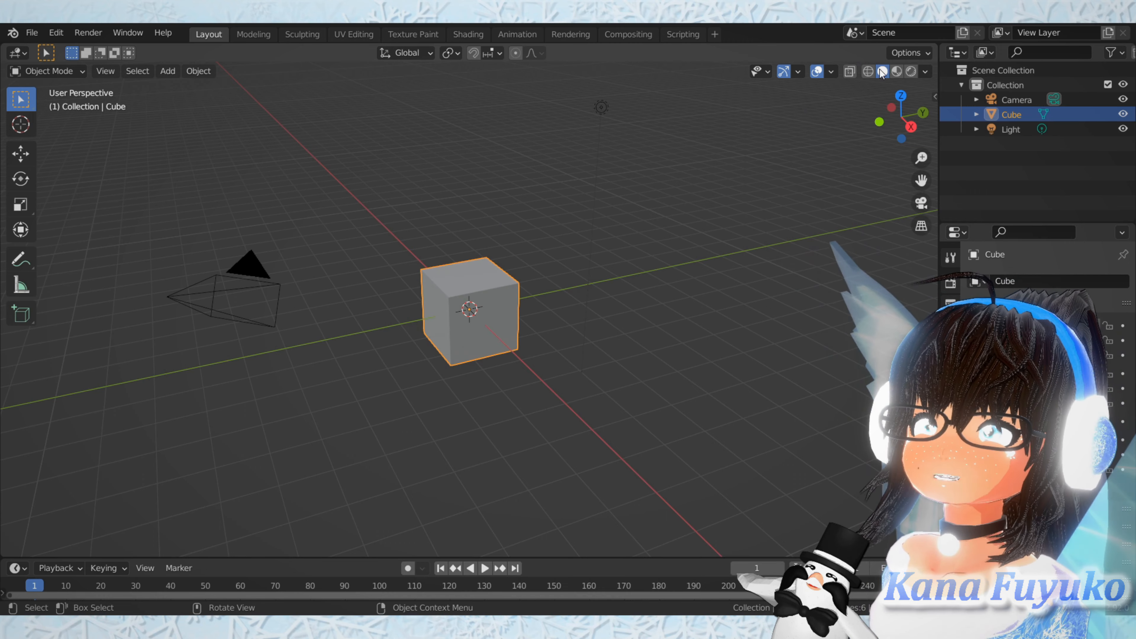
Step: Toggle X-ray display on and off to look through the solid-shaded cube, leaving it off
{"action": "left_click", "coordinate": [850, 72]}
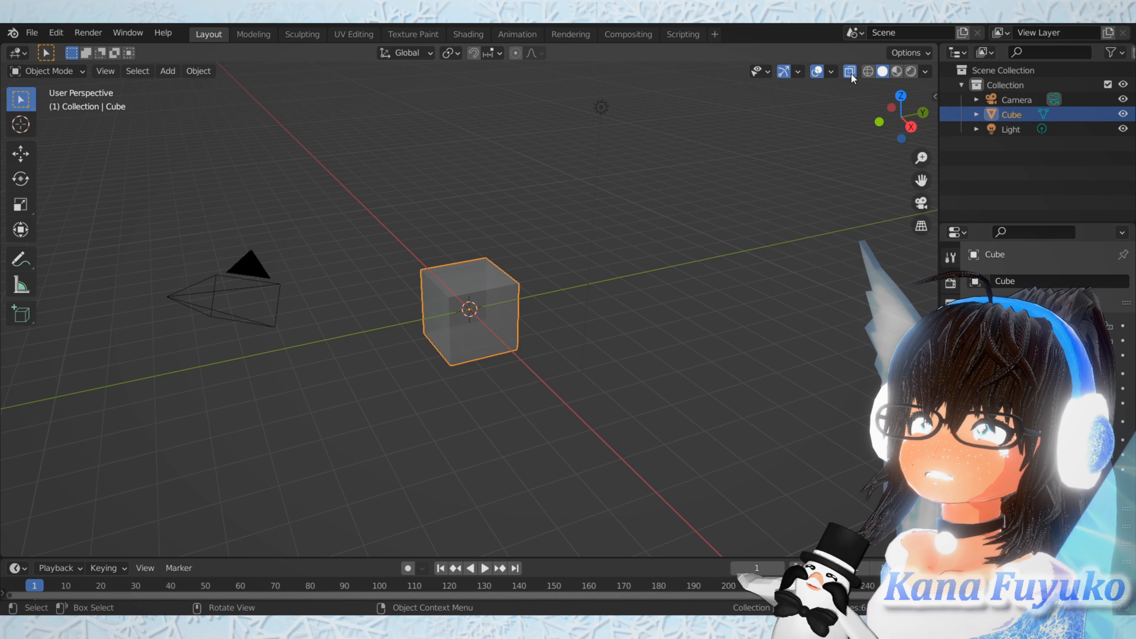
{"action": "left_click", "coordinate": [851, 73]}
{"action": "left_click", "coordinate": [852, 74]}
{"action": "left_click", "coordinate": [851, 73]}
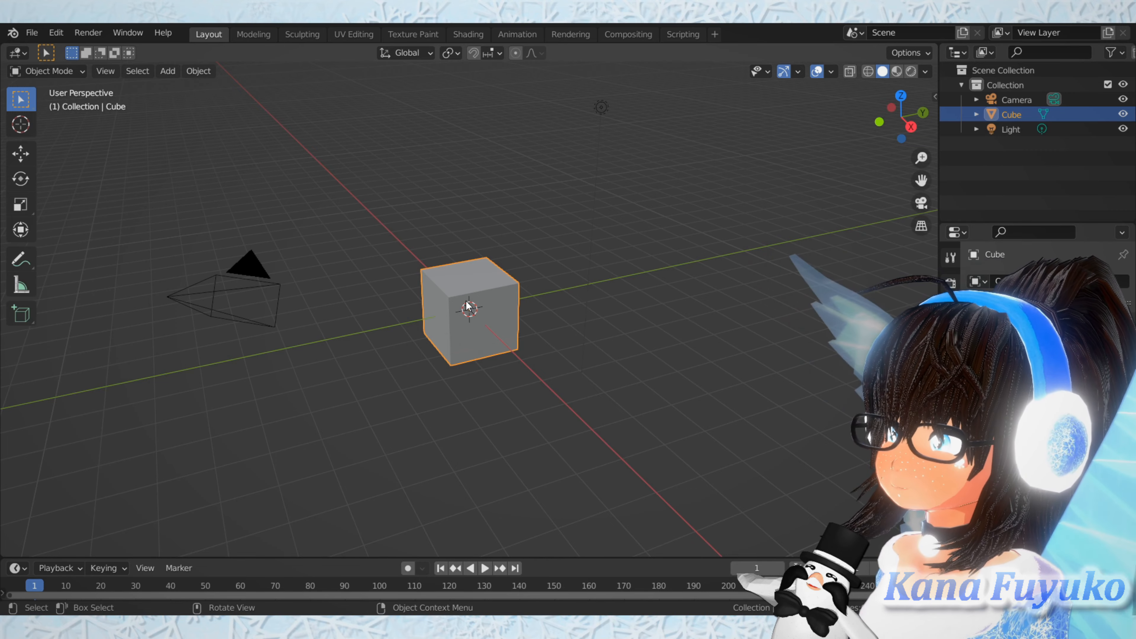
Step: Examine the default cube from close up and from far away by repeatedly zooming in and out
{"action": "scroll", "coordinate": [468, 309], "scroll_direction": "up", "scroll_amount": 5}
{"action": "scroll", "coordinate": [467, 309], "scroll_direction": "down", "scroll_amount": 8}
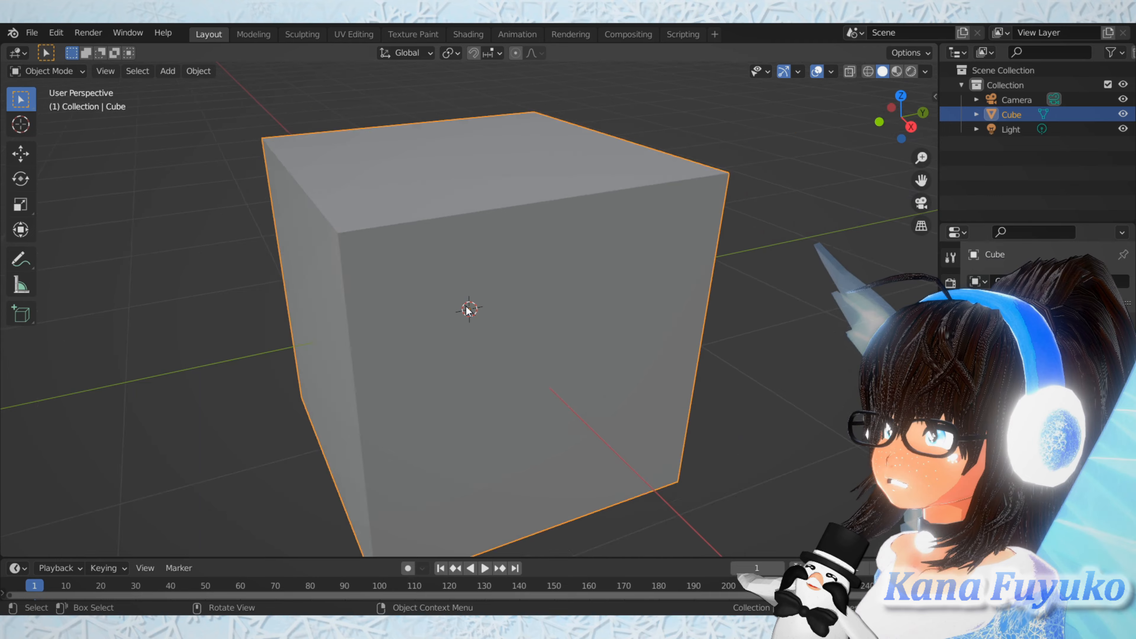
{"action": "scroll", "coordinate": [468, 309], "scroll_direction": "up", "scroll_amount": 8}
{"action": "scroll", "coordinate": [468, 309], "scroll_direction": "down", "scroll_amount": 8}
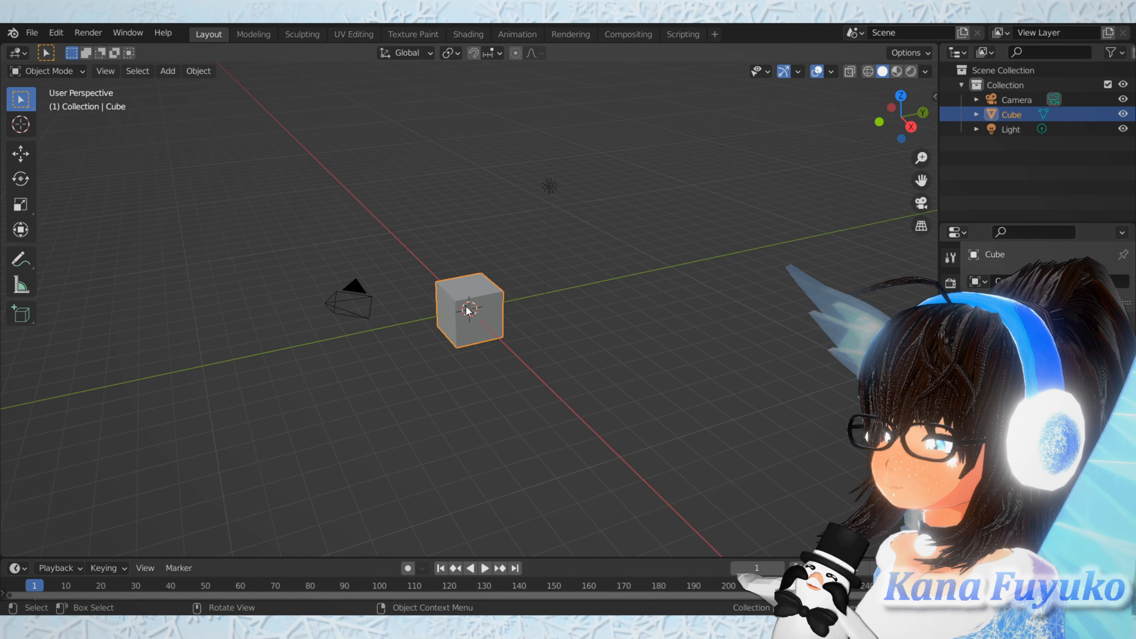
{"action": "scroll", "coordinate": [468, 308], "scroll_direction": "up", "scroll_amount": 11}
{"action": "scroll", "coordinate": [468, 310], "scroll_direction": "down", "scroll_amount": 2}
{"action": "scroll", "coordinate": [468, 310], "scroll_direction": "down", "scroll_amount": 6}
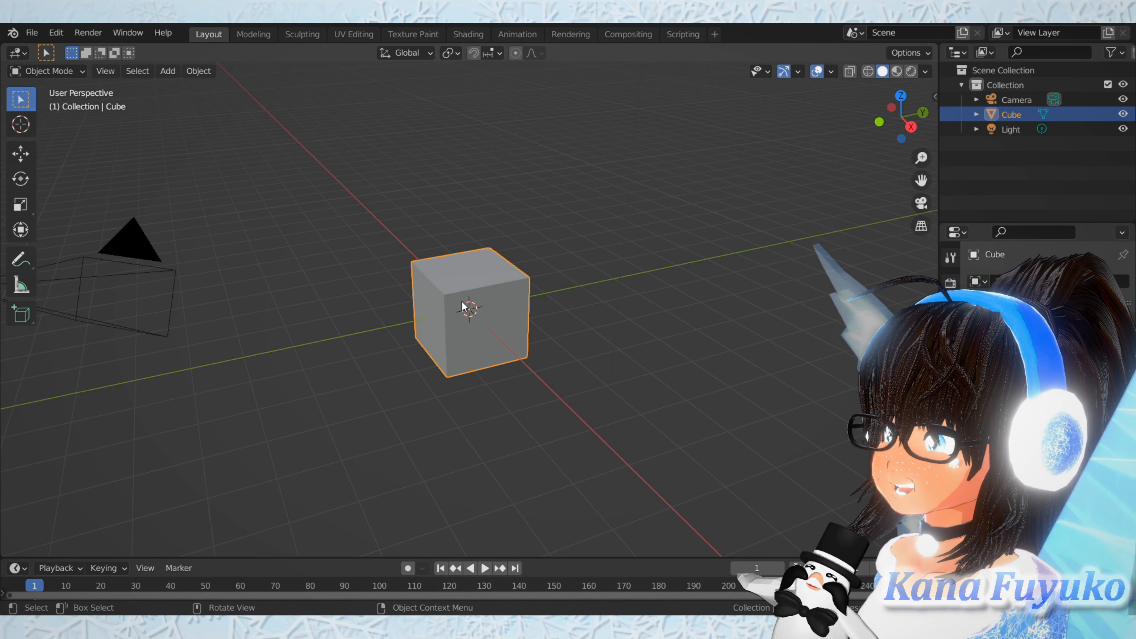
{"action": "scroll", "coordinate": [465, 308], "scroll_direction": "up", "scroll_amount": 8}
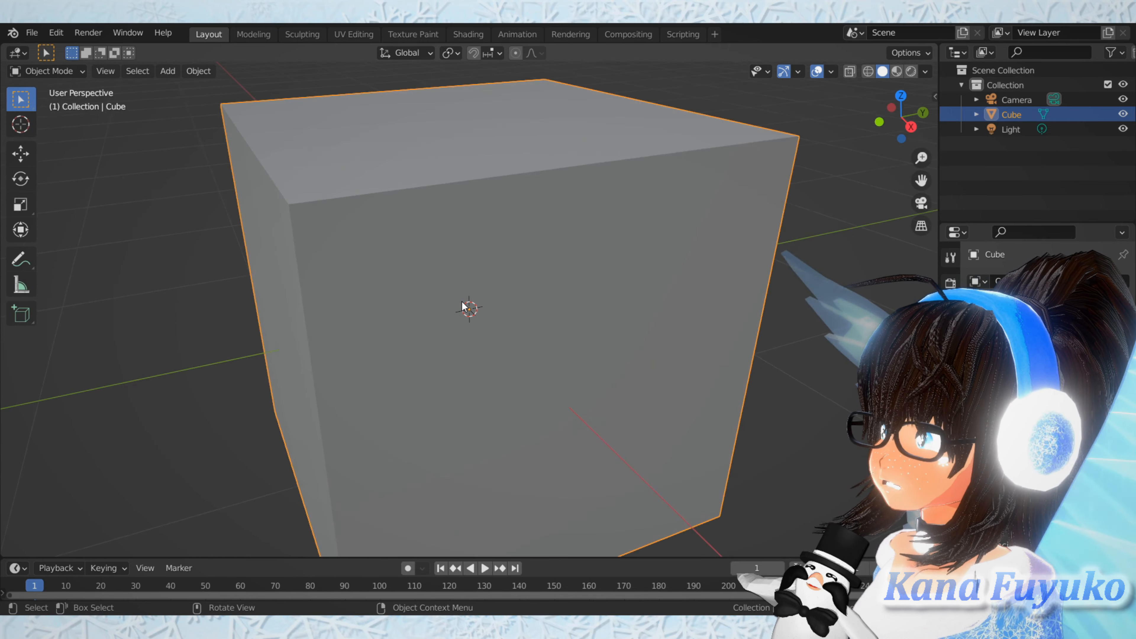
{"action": "scroll", "coordinate": [465, 309], "scroll_direction": "down", "scroll_amount": 12}
{"action": "scroll", "coordinate": [465, 308], "scroll_direction": "up", "scroll_amount": 12}
{"action": "scroll", "coordinate": [462, 300], "scroll_direction": "down", "scroll_amount": 12}
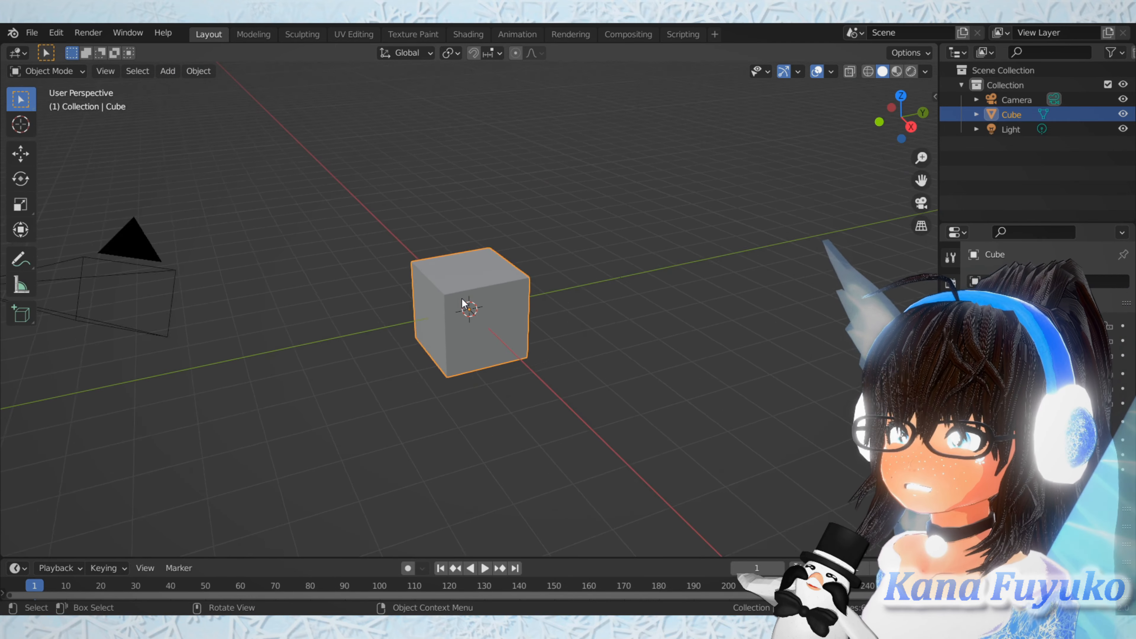
{"action": "scroll", "coordinate": [459, 293], "scroll_direction": "up", "scroll_amount": 12}
{"action": "scroll", "coordinate": [458, 292], "scroll_direction": "down", "scroll_amount": 8}
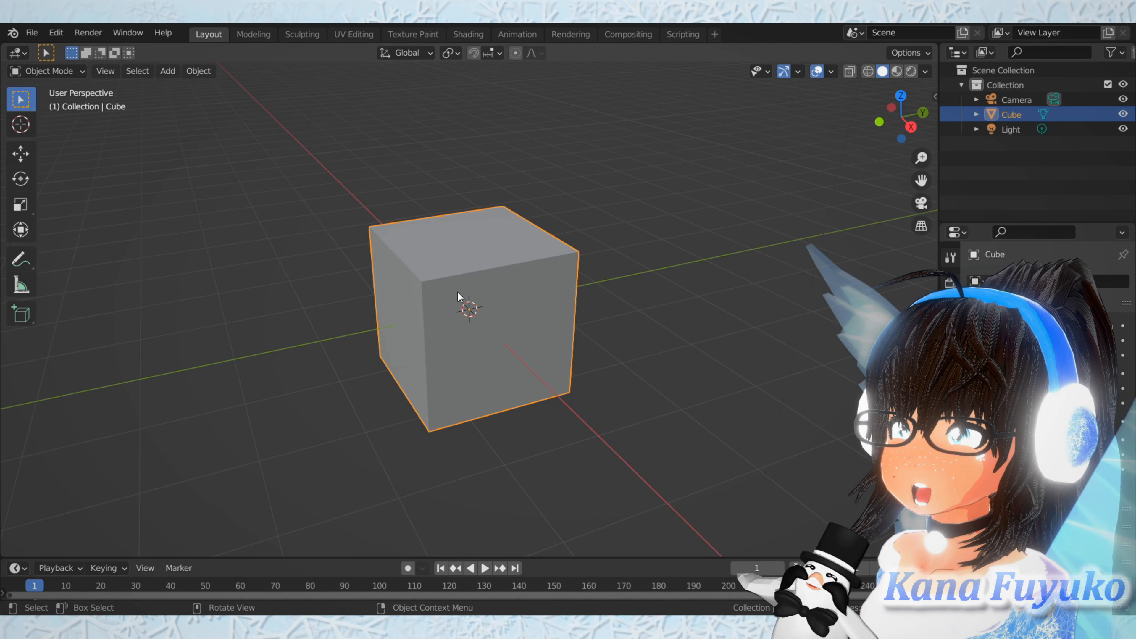
{"action": "scroll", "coordinate": [458, 292], "scroll_direction": "up", "scroll_amount": 9}
{"action": "scroll", "coordinate": [458, 292], "scroll_direction": "down", "scroll_amount": 10}
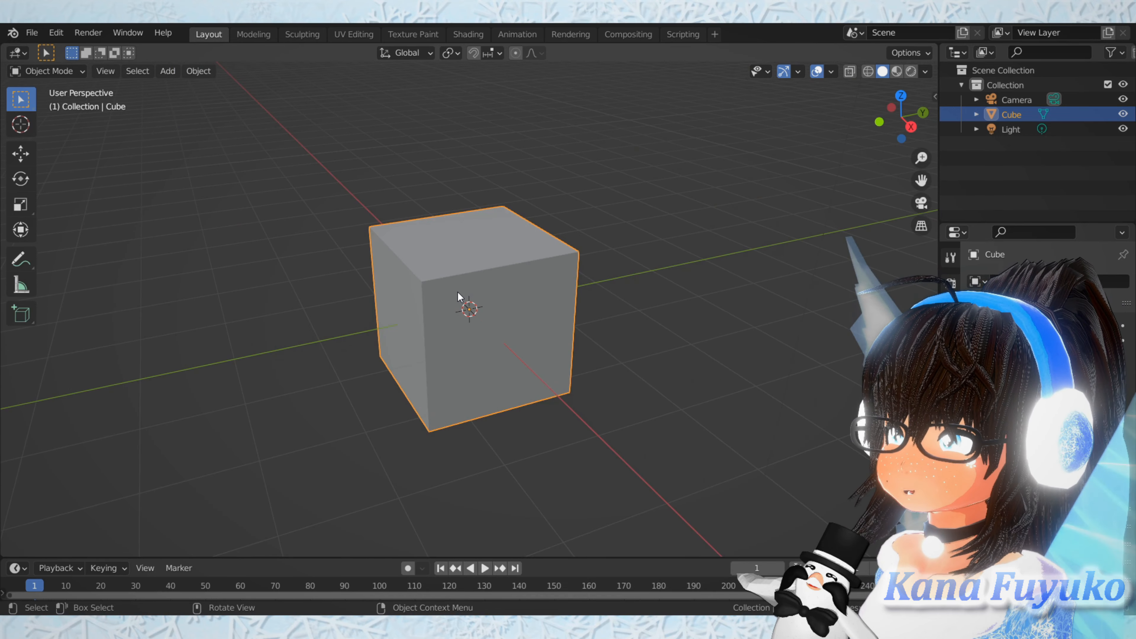
{"action": "scroll", "coordinate": [458, 293], "scroll_direction": "up", "scroll_amount": 7}
{"action": "scroll", "coordinate": [450, 298], "scroll_direction": "down", "scroll_amount": 4}
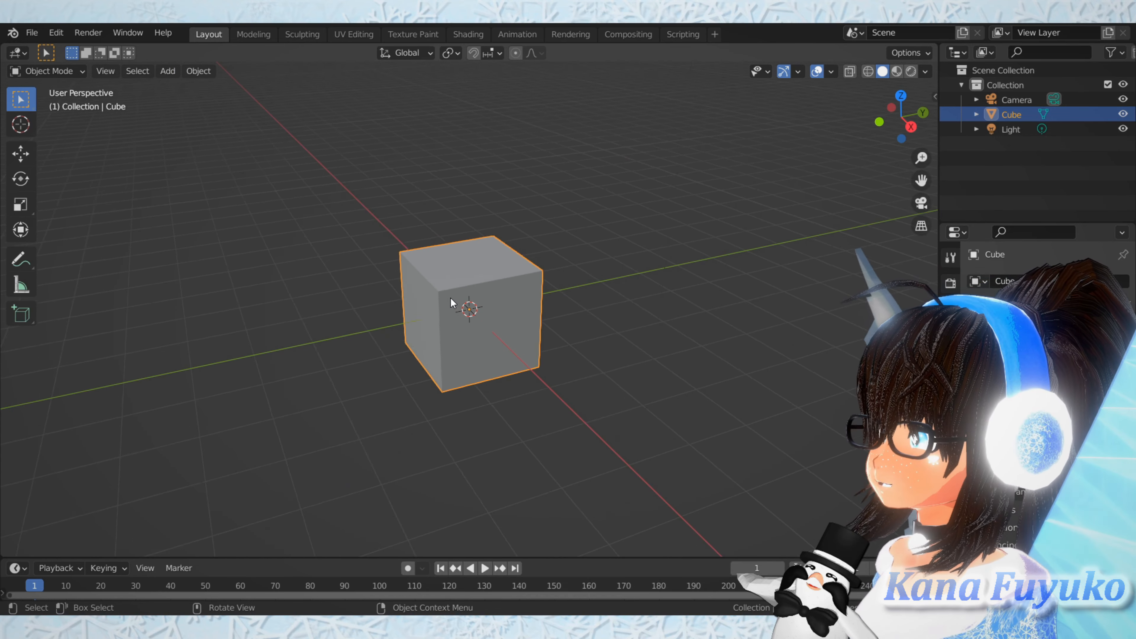
{"action": "scroll", "coordinate": [451, 299], "scroll_direction": "up", "scroll_amount": 6}
{"action": "scroll", "coordinate": [451, 299], "scroll_direction": "down", "scroll_amount": 4}
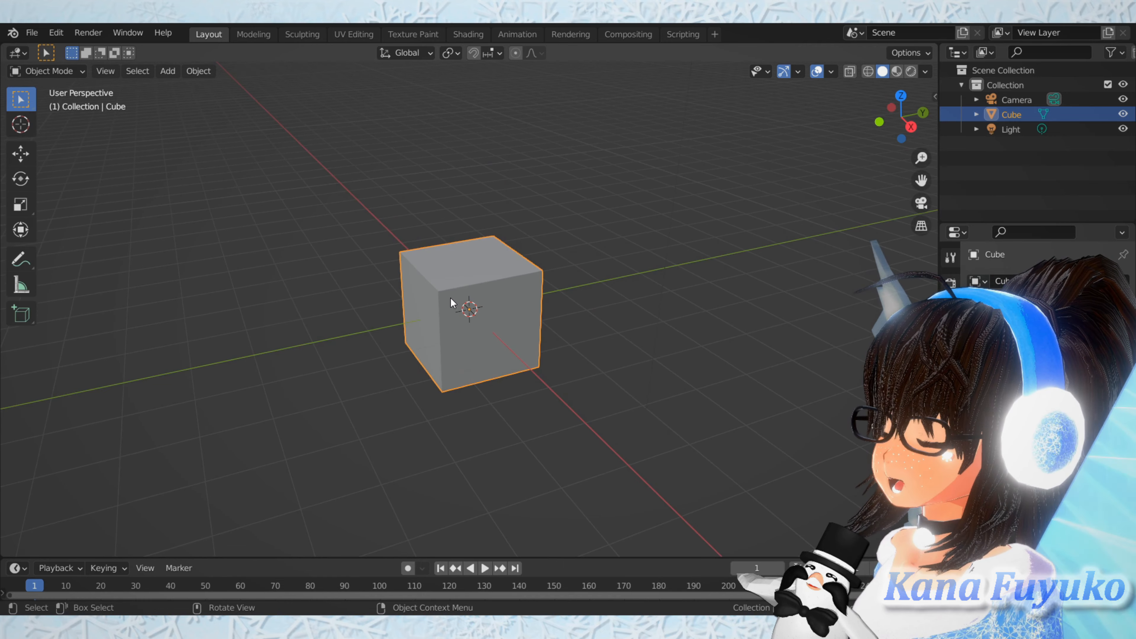
{"action": "scroll", "coordinate": [451, 298], "scroll_direction": "up", "scroll_amount": 5}
{"action": "scroll", "coordinate": [451, 298], "scroll_direction": "down", "scroll_amount": 4}
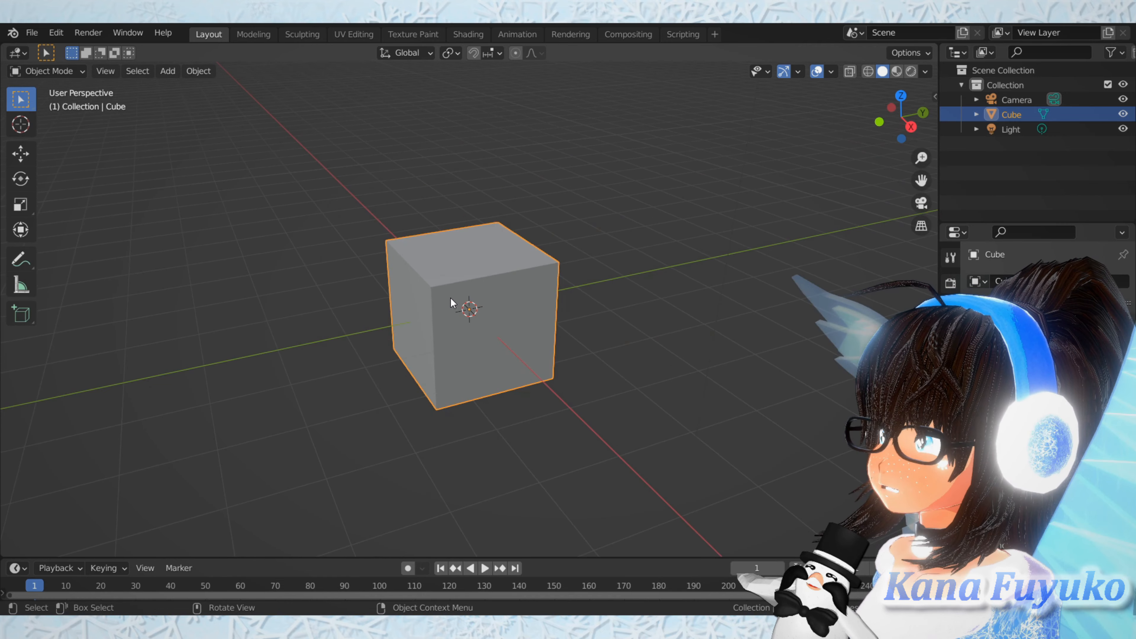
{"action": "scroll", "coordinate": [451, 298], "scroll_direction": "down", "scroll_amount": 5}
{"action": "scroll", "coordinate": [451, 299], "scroll_direction": "up", "scroll_amount": 4}
{"action": "scroll", "coordinate": [451, 298], "scroll_direction": "down", "scroll_amount": 3}
{"action": "scroll", "coordinate": [451, 297], "scroll_direction": "down", "scroll_amount": 4}
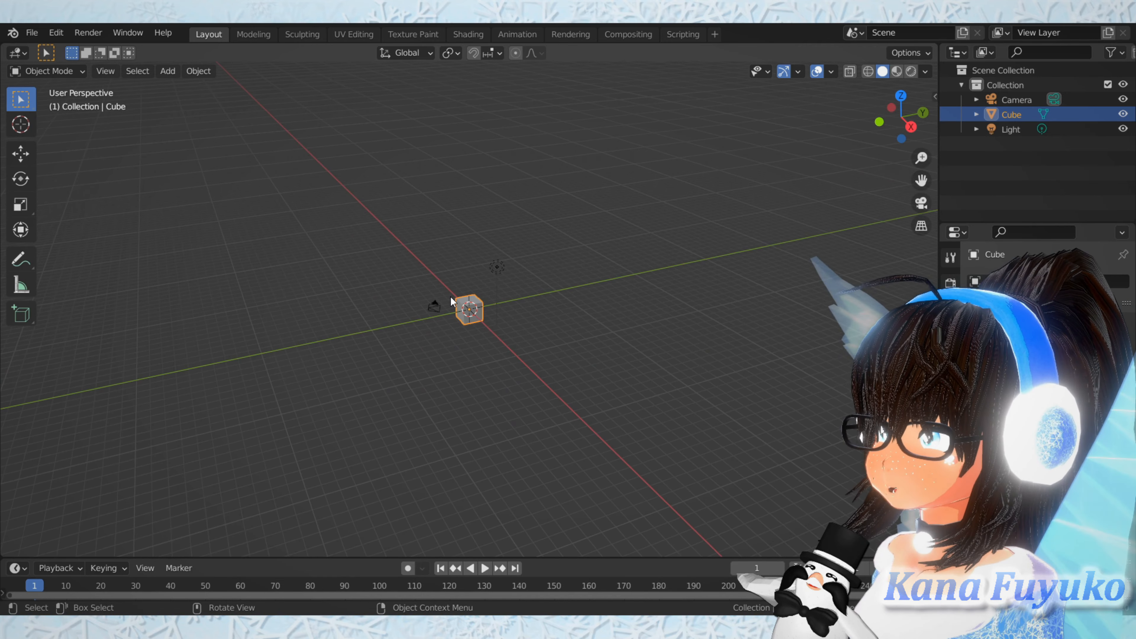
{"action": "scroll", "coordinate": [451, 297], "scroll_direction": "up", "scroll_amount": 7}
{"action": "scroll", "coordinate": [451, 296], "scroll_direction": "down", "scroll_amount": 2}
{"action": "scroll", "coordinate": [452, 295], "scroll_direction": "down", "scroll_amount": 4}
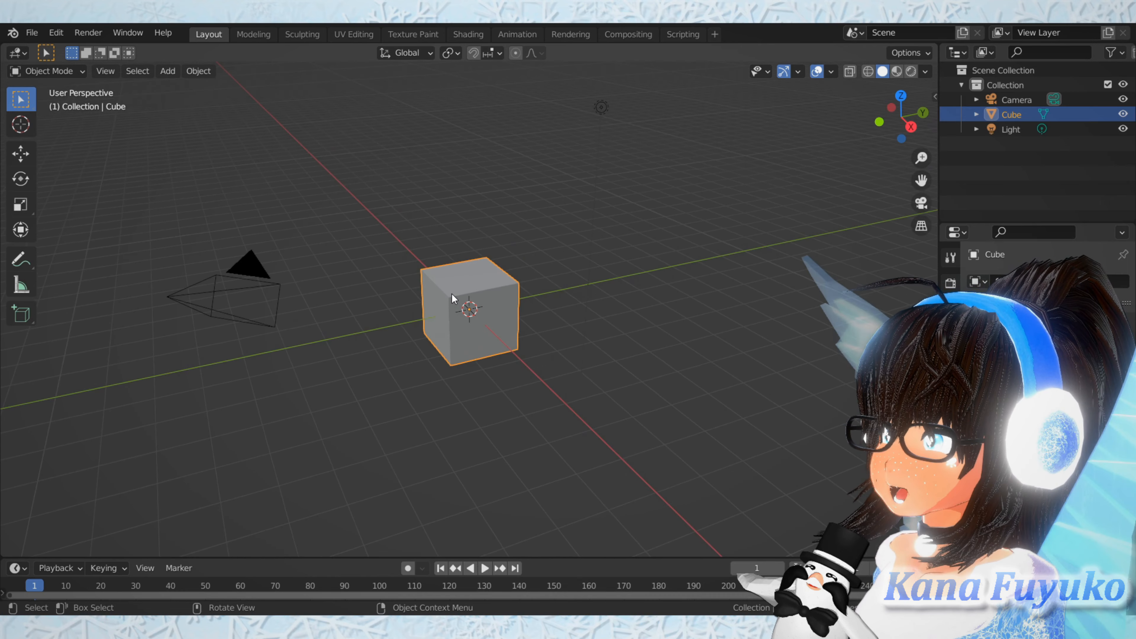
{"action": "scroll", "coordinate": [452, 295], "scroll_direction": "up", "scroll_amount": 6}
{"action": "scroll", "coordinate": [452, 296], "scroll_direction": "down", "scroll_amount": 6}
{"action": "scroll", "coordinate": [452, 294], "scroll_direction": "up", "scroll_amount": 8}
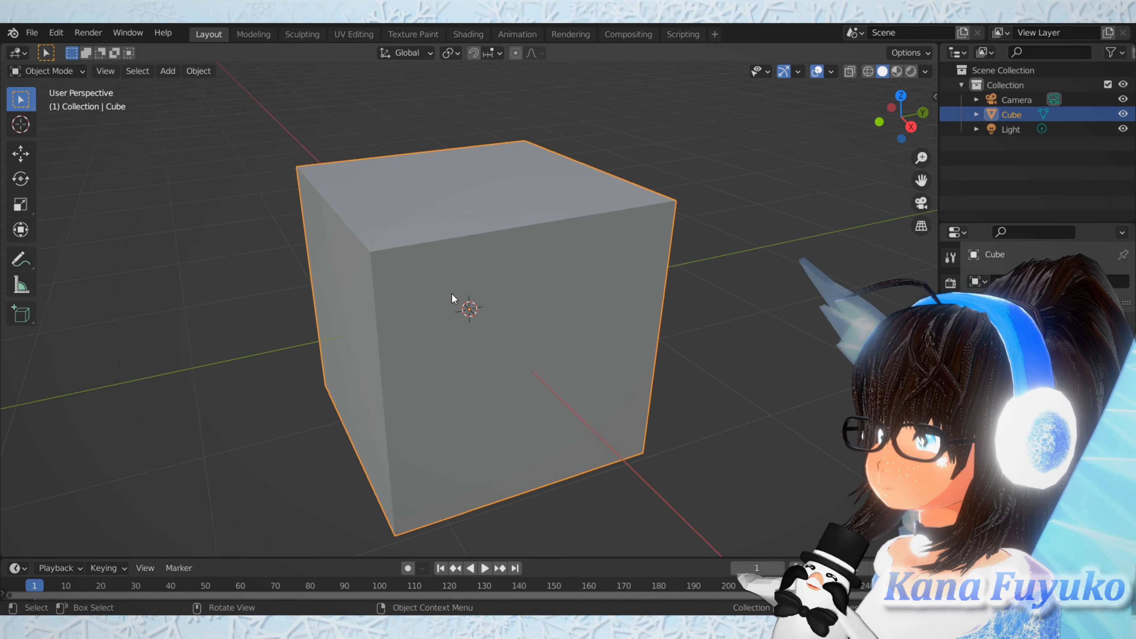
{"action": "scroll", "coordinate": [452, 294], "scroll_direction": "down", "scroll_amount": 5}
{"action": "scroll", "coordinate": [452, 295], "scroll_direction": "up", "scroll_amount": 3}
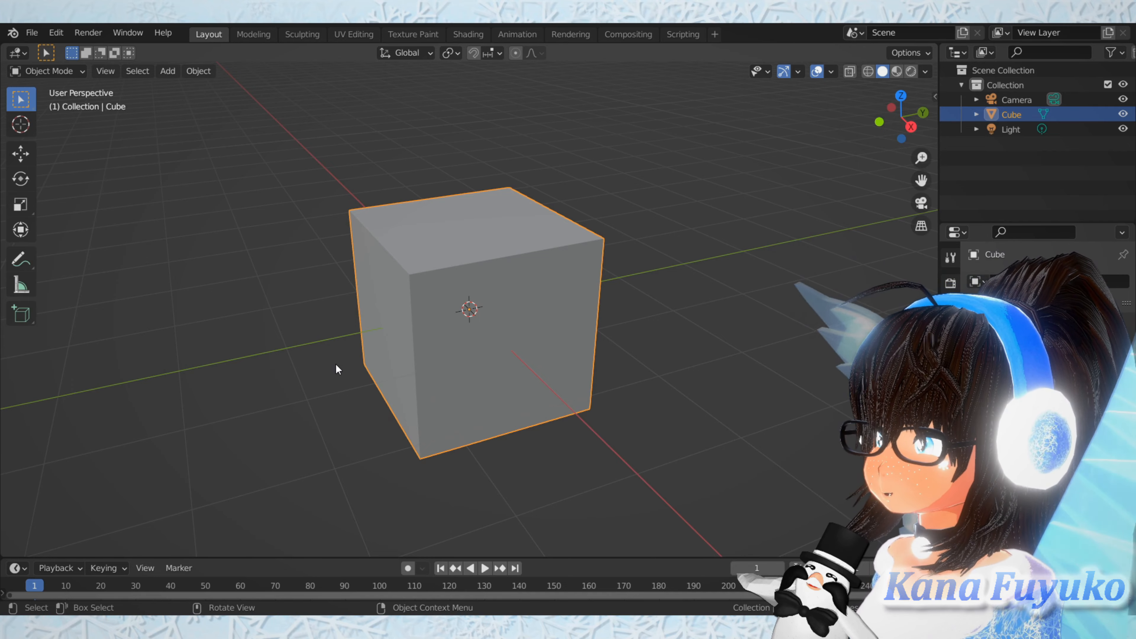
Step: Orbit around to another side of the cube and examine it at close and distant zoom levels
{"action": "middle_click_drag", "start_coordinate": [336, 369], "coordinate": [530, 353]}
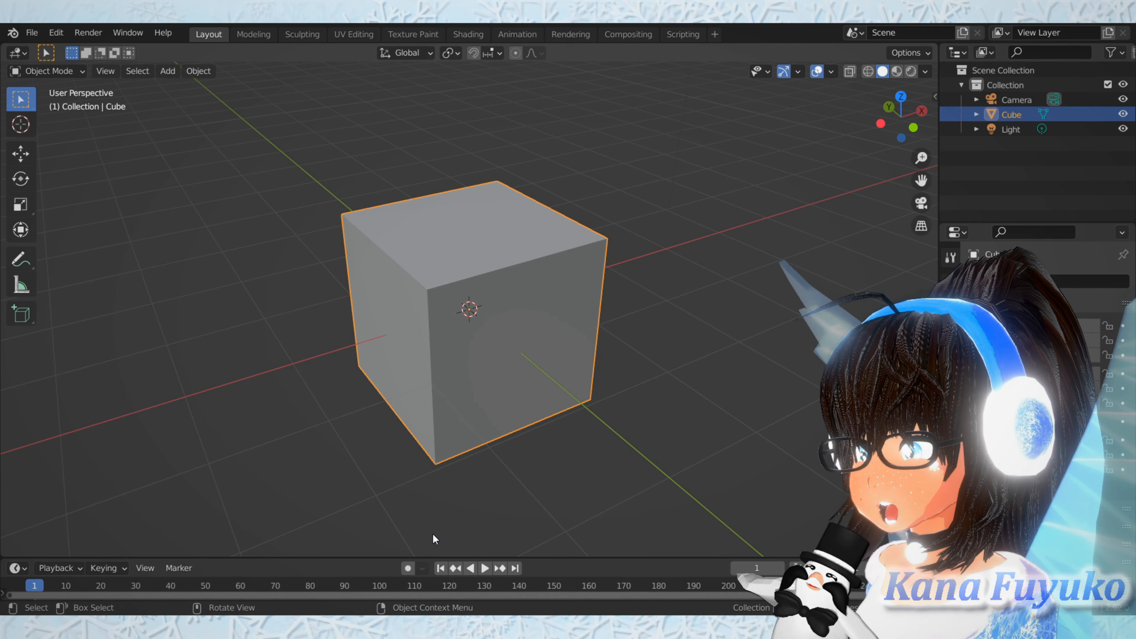
{"action": "scroll", "coordinate": [432, 534], "scroll_direction": "down", "scroll_amount": 6}
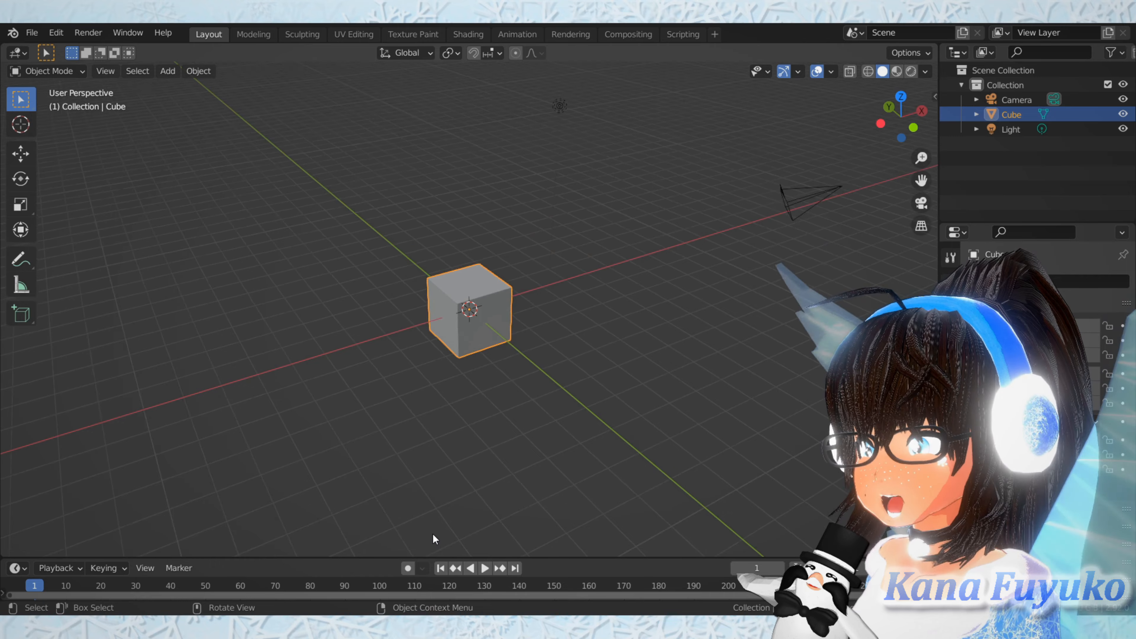
{"action": "scroll", "coordinate": [432, 533], "scroll_direction": "up", "scroll_amount": 6}
{"action": "scroll", "coordinate": [433, 535], "scroll_direction": "down", "scroll_amount": 5}
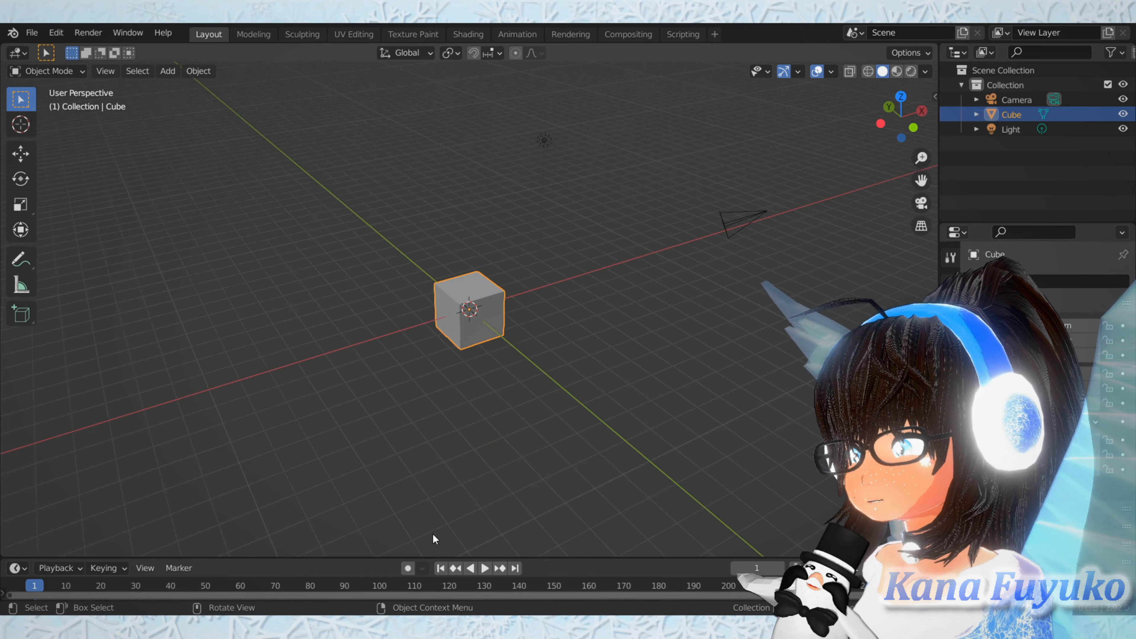
{"action": "scroll", "coordinate": [433, 534], "scroll_direction": "down", "scroll_amount": 1}
{"action": "scroll", "coordinate": [433, 535], "scroll_direction": "up", "scroll_amount": 3}
{"action": "scroll", "coordinate": [432, 534], "scroll_direction": "up", "scroll_amount": 7}
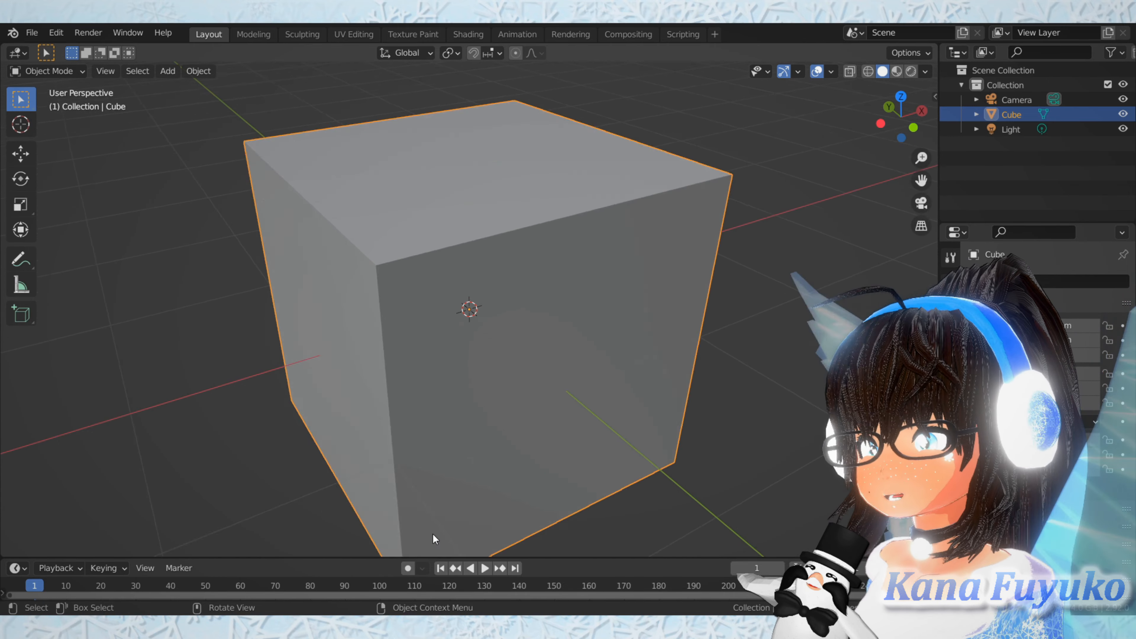
{"action": "scroll", "coordinate": [432, 533], "scroll_direction": "down", "scroll_amount": 4}
{"action": "scroll", "coordinate": [432, 533], "scroll_direction": "down", "scroll_amount": 3}
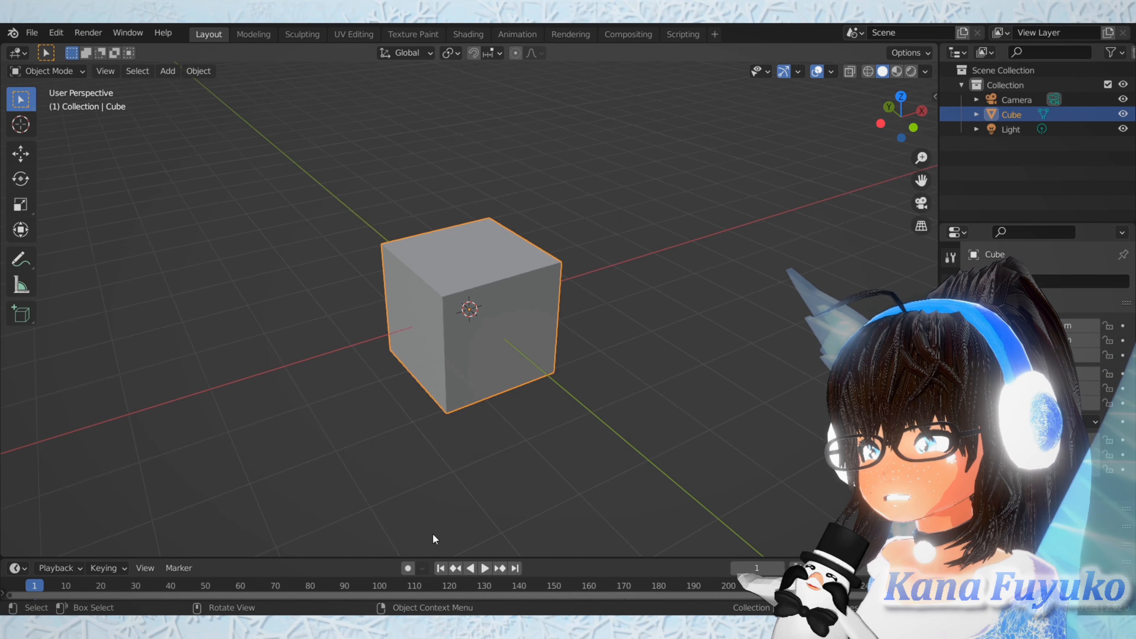
{"action": "scroll", "coordinate": [432, 533], "scroll_direction": "up", "scroll_amount": 4}
{"action": "scroll", "coordinate": [432, 533], "scroll_direction": "down", "scroll_amount": 5}
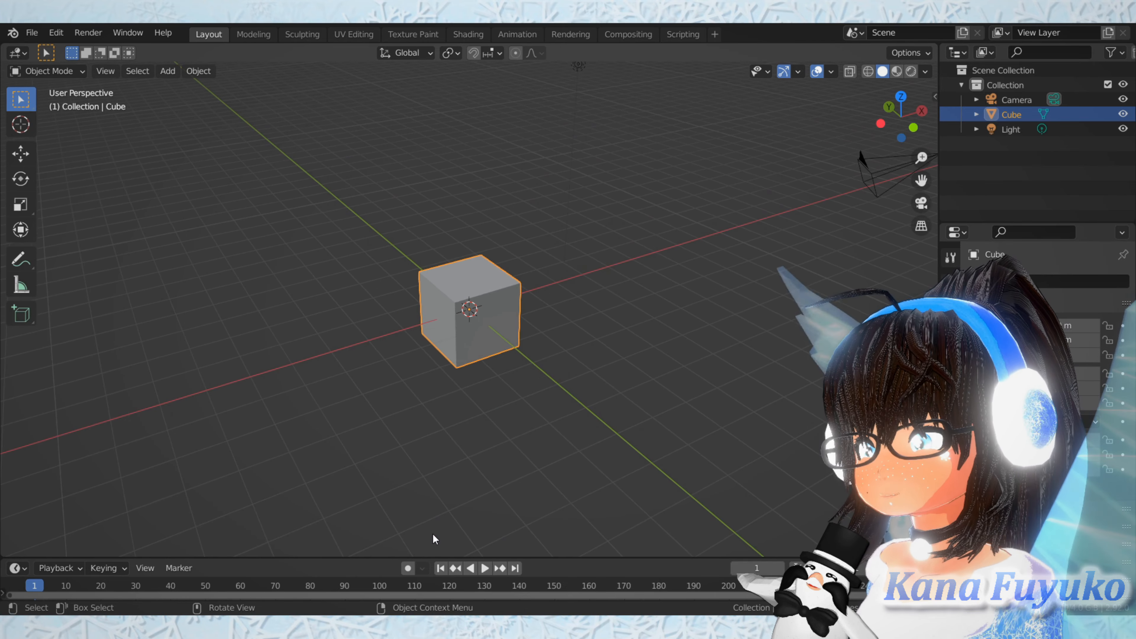
{"action": "scroll", "coordinate": [432, 533], "scroll_direction": "up", "scroll_amount": 5}
{"action": "scroll", "coordinate": [432, 533], "scroll_direction": "down", "scroll_amount": 4}
{"action": "scroll", "coordinate": [432, 534], "scroll_direction": "down", "scroll_amount": 2}
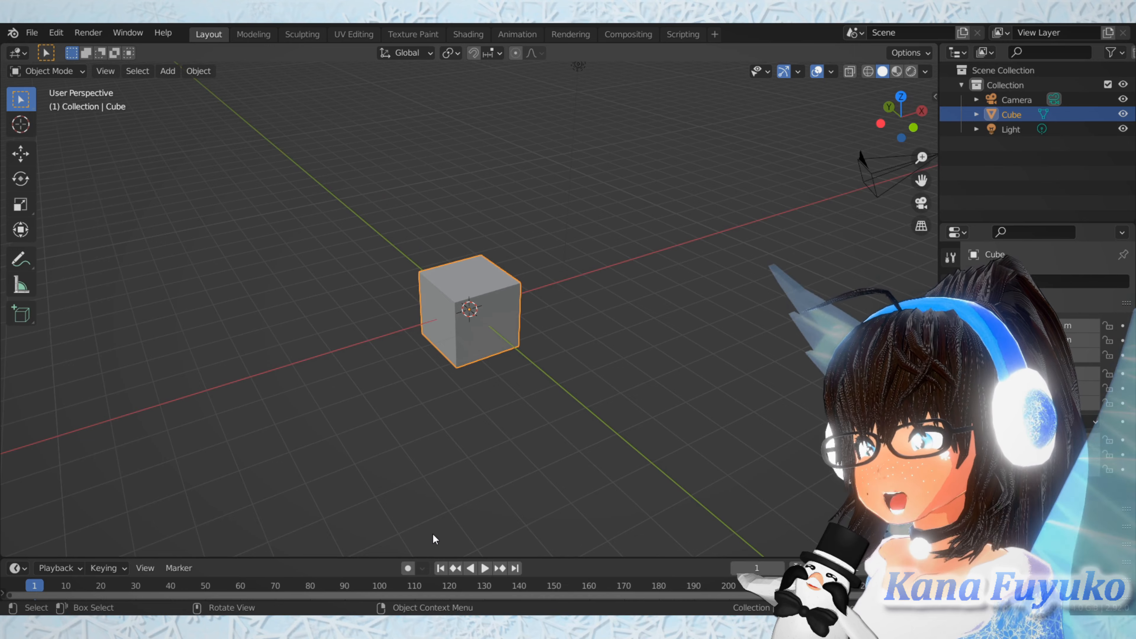
{"action": "scroll", "coordinate": [460, 314], "scroll_direction": "up", "scroll_amount": 5}
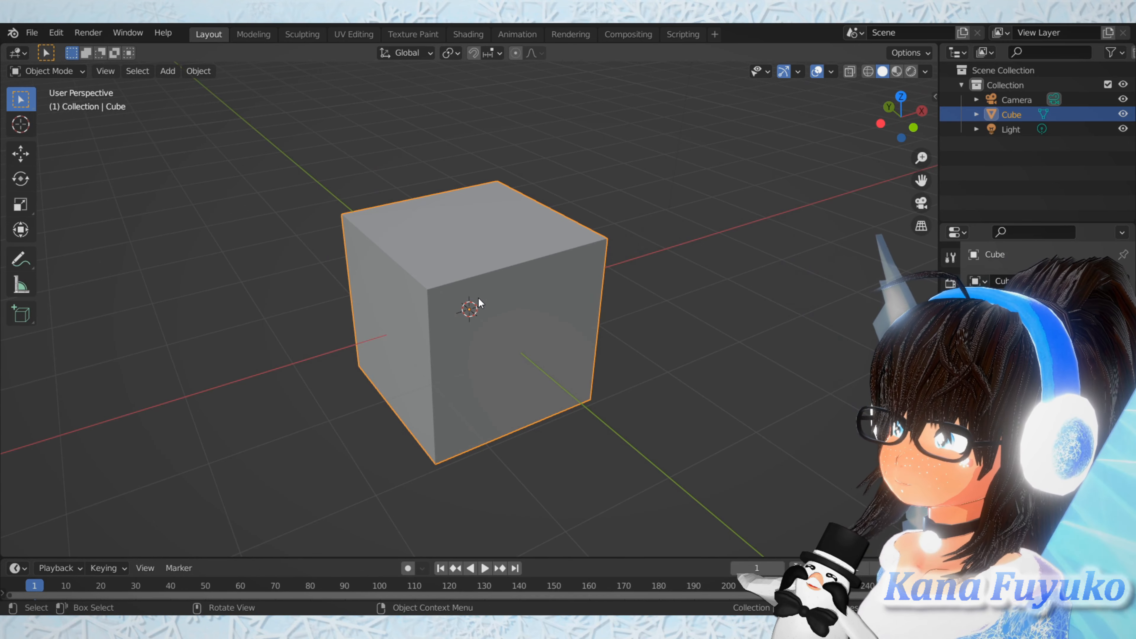
Step: Examine the cube from neighbouring sides by orbiting around it and panning the view slightly
{"action": "middle_click_drag", "start_coordinate": [475, 312], "coordinate": [657, 243]}
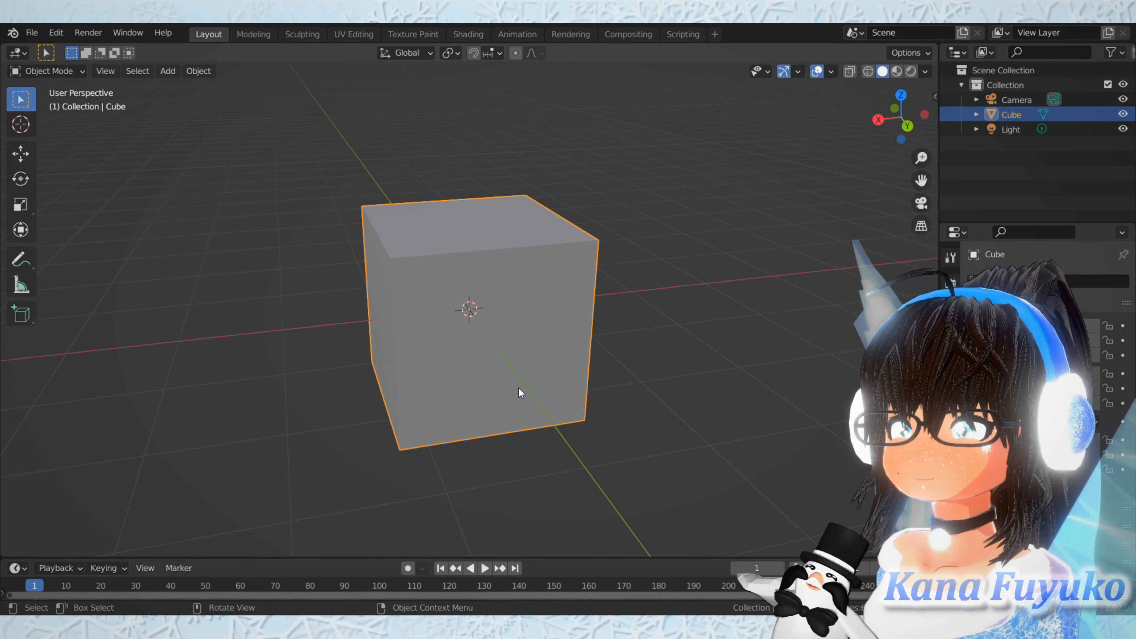
{"action": "mouse_move", "coordinate": [474, 361]}
{"action": "middle_mouse_down"}
{"action": "mouse_move", "coordinate": [540, 291]}
{"action": "mouse_move", "coordinate": [519, 353]}
{"action": "mouse_move", "coordinate": [494, 365]}
{"action": "middle_mouse_up"}
{"action": "scroll", "coordinate": [492, 360], "scroll_direction": "down", "scroll_amount": 2}
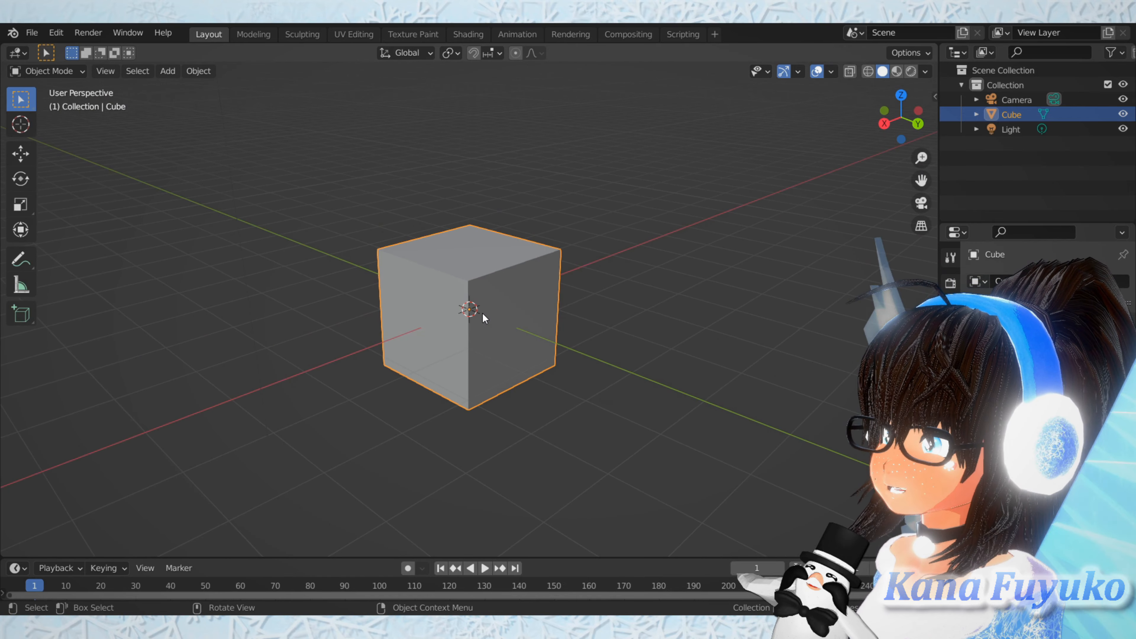
{"action": "scroll", "coordinate": [482, 313], "scroll_direction": "up", "scroll_amount": 1}
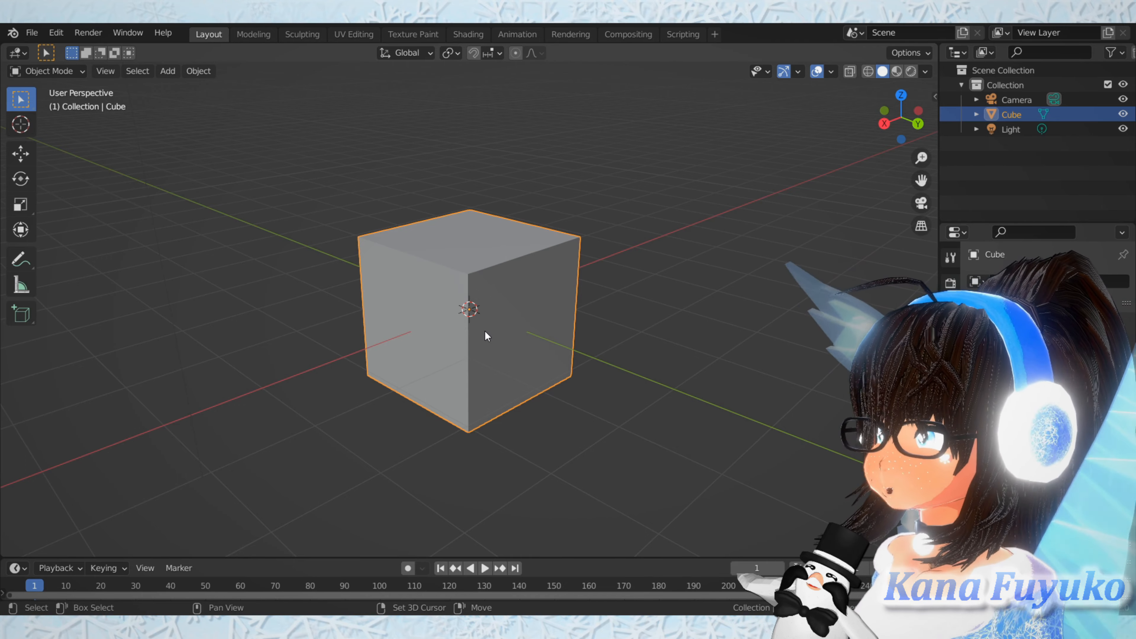
{"action": "middle_click_drag", "start_coordinate": [484, 330], "coordinate": [508, 319], "text": "shift"}
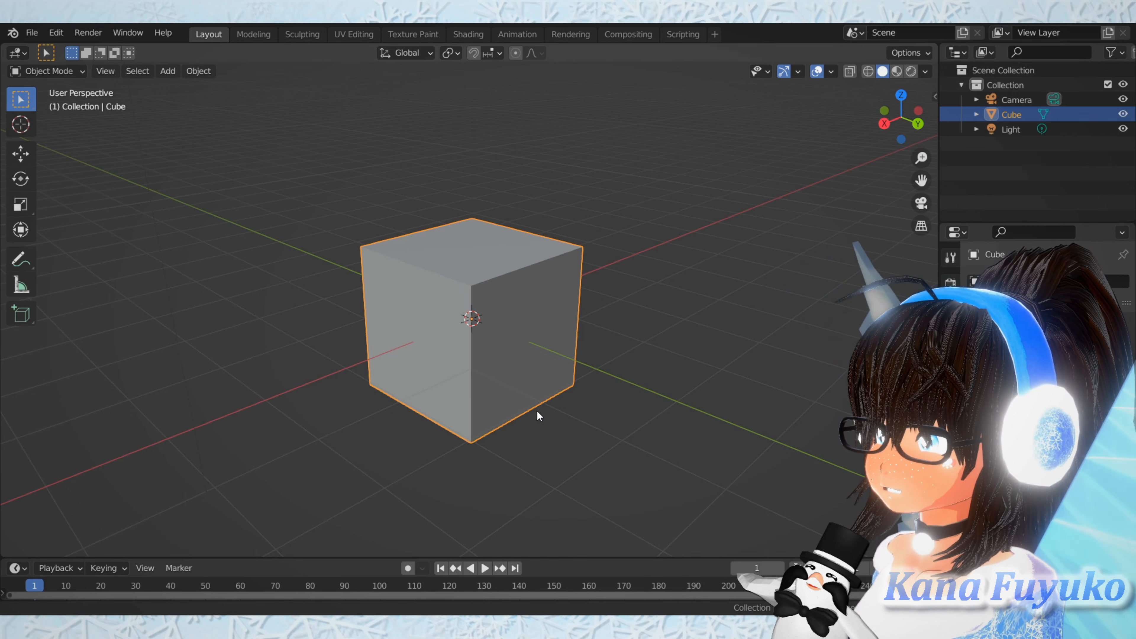
Step: Compare near and distant views of the cube from the same angle by repeatedly zooming in and out
{"action": "scroll", "coordinate": [536, 410], "scroll_direction": "down", "scroll_amount": 5}
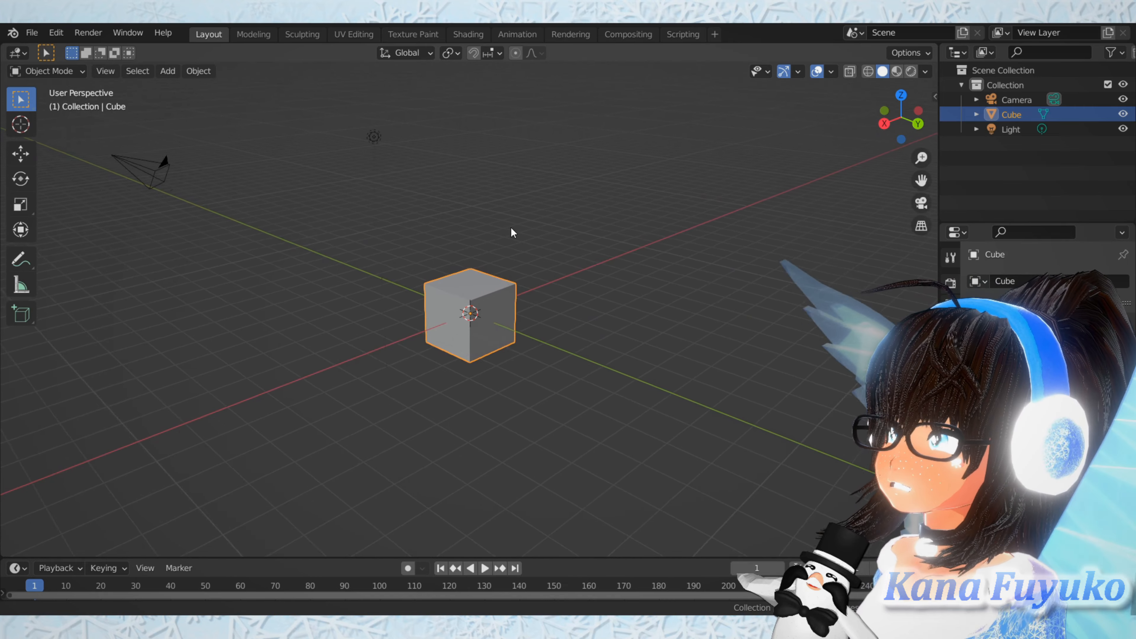
{"action": "scroll", "coordinate": [444, 277], "scroll_direction": "up", "scroll_amount": 8}
{"action": "scroll", "coordinate": [423, 359], "scroll_direction": "down", "scroll_amount": 6}
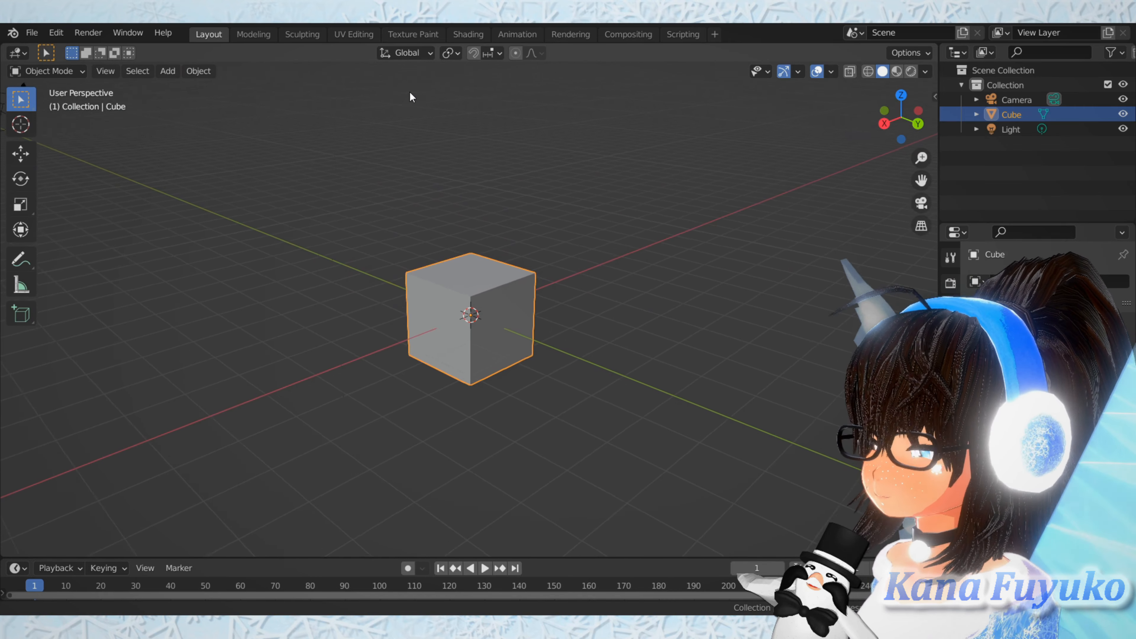
{"action": "scroll", "coordinate": [405, 212], "scroll_direction": "down", "scroll_amount": 3}
{"action": "scroll", "coordinate": [326, 330], "scroll_direction": "up", "scroll_amount": 8}
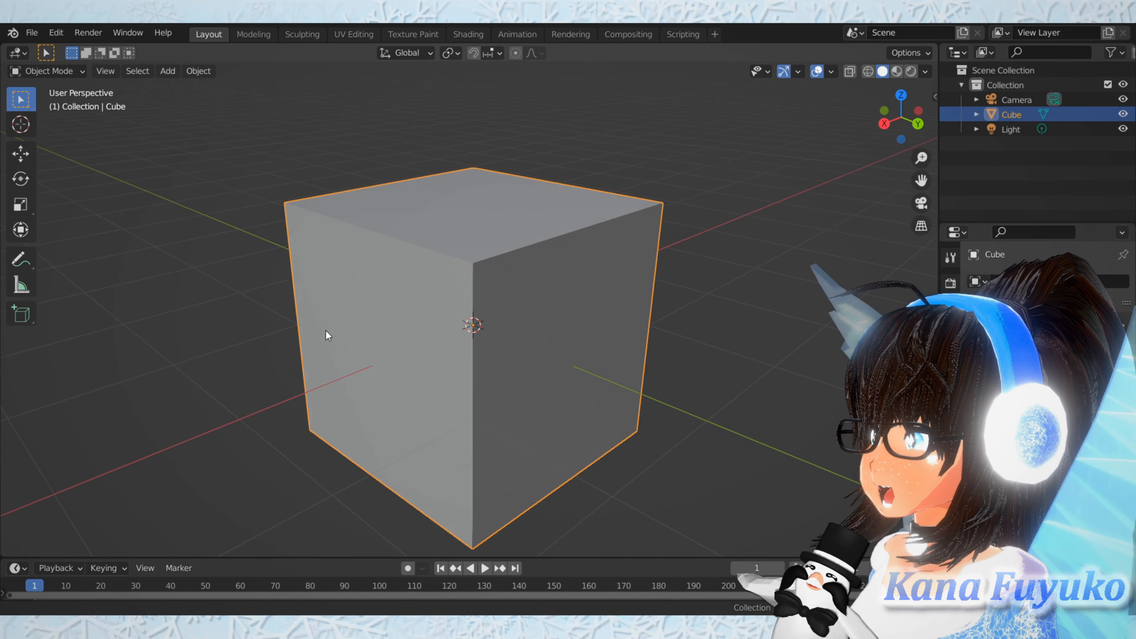
{"action": "scroll", "coordinate": [297, 369], "scroll_direction": "down", "scroll_amount": 3}
{"action": "scroll", "coordinate": [297, 369], "scroll_direction": "down", "scroll_amount": 6}
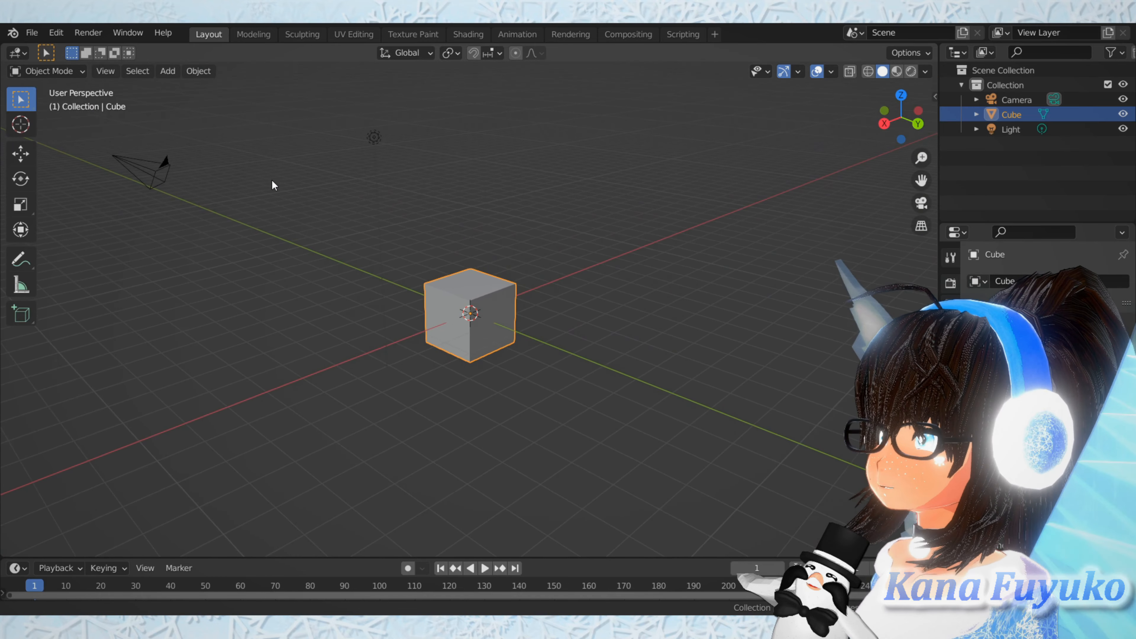
{"action": "scroll", "coordinate": [355, 314], "scroll_direction": "up", "scroll_amount": 7}
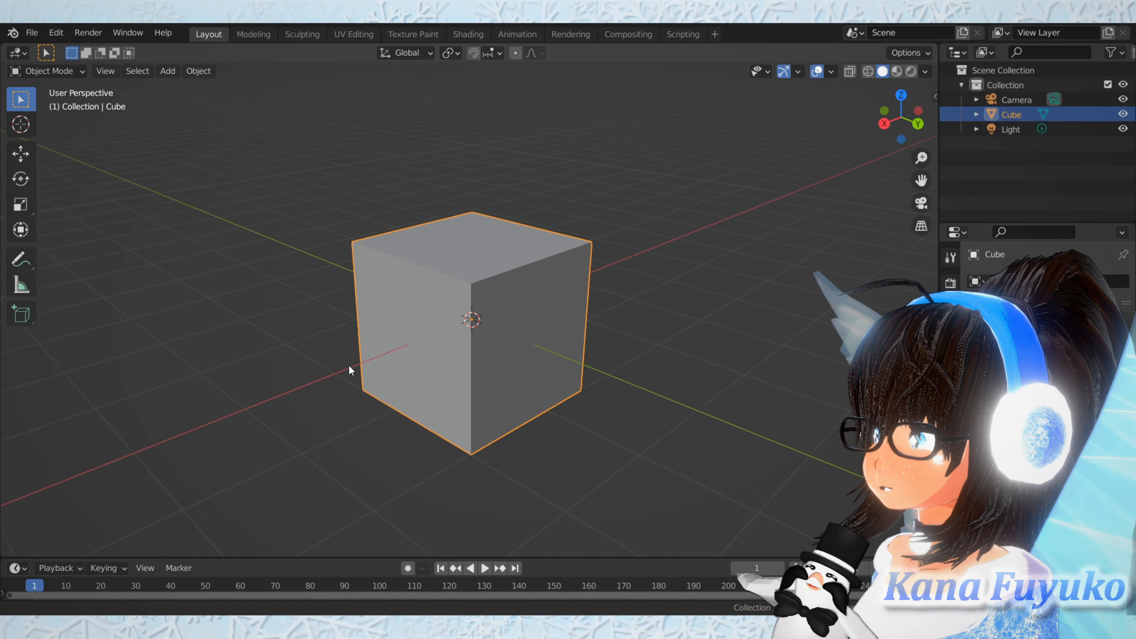
{"action": "scroll", "coordinate": [345, 310], "scroll_direction": "down", "scroll_amount": 3}
{"action": "scroll", "coordinate": [339, 511], "scroll_direction": "down", "scroll_amount": 3}
{"action": "scroll", "coordinate": [321, 117], "scroll_direction": "up", "scroll_amount": 1}
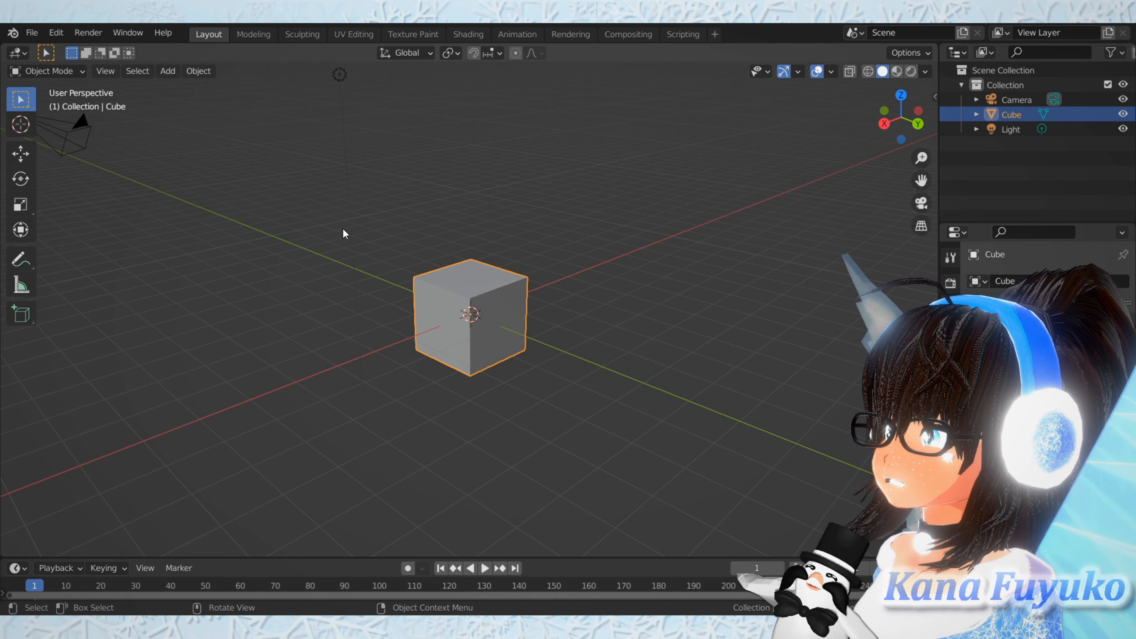
{"action": "scroll", "coordinate": [436, 321], "scroll_direction": "up", "scroll_amount": 8}
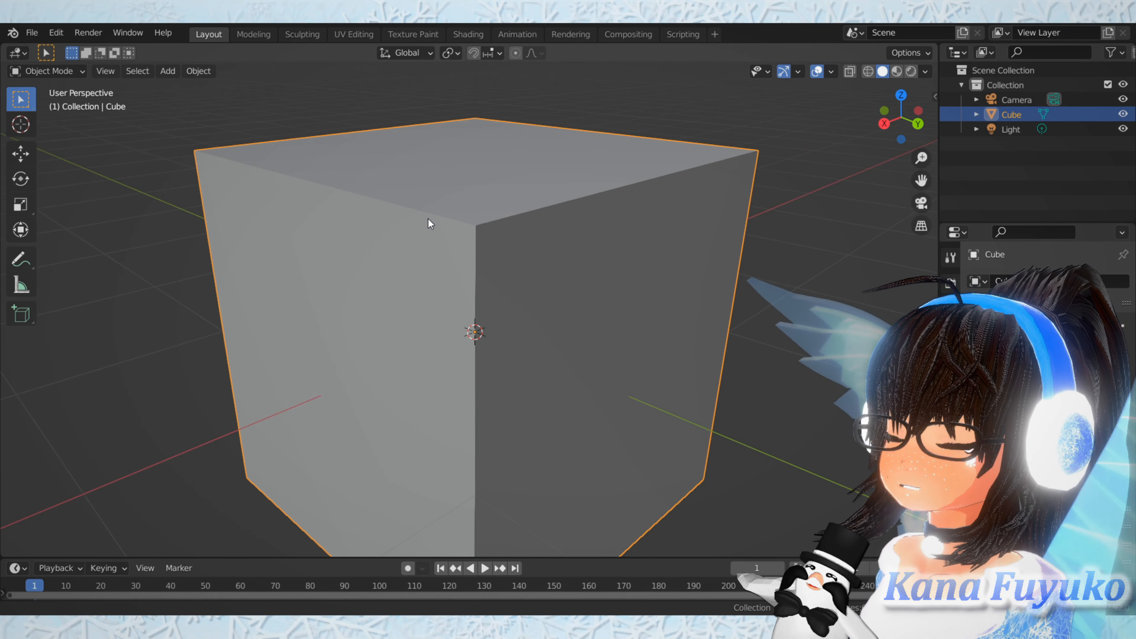
{"action": "scroll", "coordinate": [429, 221], "scroll_direction": "down", "scroll_amount": 3}
{"action": "scroll", "coordinate": [432, 245], "scroll_direction": "down", "scroll_amount": 2}
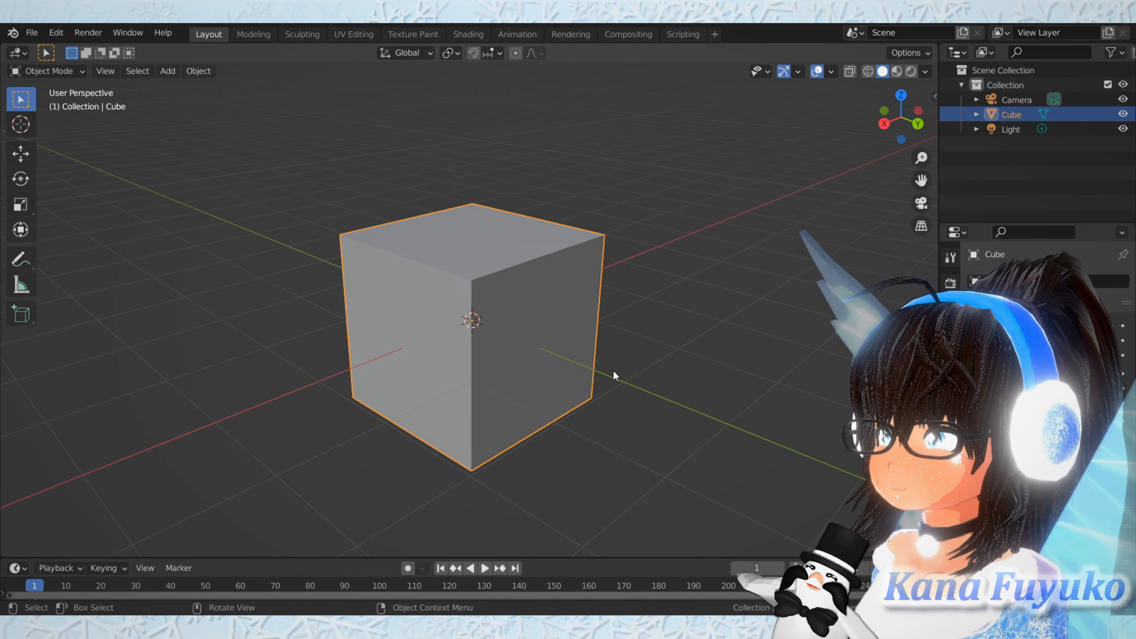
Step: Orbit around the cube to examine it from above and several sides, bringing the camera and light into view
{"action": "scroll", "coordinate": [465, 383], "scroll_direction": "down", "scroll_amount": 4}
{"action": "middle_click_drag", "start_coordinate": [473, 365], "coordinate": [468, 430]}
{"action": "scroll", "coordinate": [429, 329], "scroll_direction": "up", "scroll_amount": 3}
{"action": "middle_click_drag", "start_coordinate": [405, 400], "coordinate": [373, 380]}
{"action": "middle_click_drag", "start_coordinate": [426, 424], "coordinate": [450, 314]}
{"action": "middle_click_drag", "start_coordinate": [587, 199], "coordinate": [533, 239]}
{"action": "scroll", "coordinate": [448, 386], "scroll_direction": "up", "scroll_amount": 3}
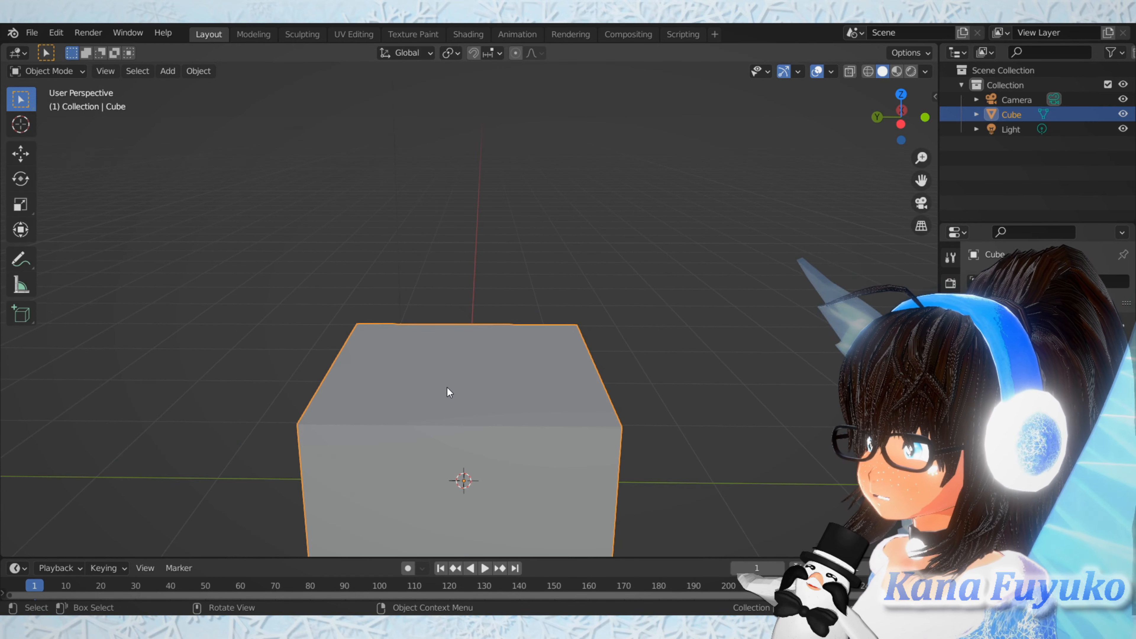
{"action": "middle_click_drag", "start_coordinate": [448, 389], "coordinate": [828, 391]}
{"action": "middle_click_drag", "start_coordinate": [765, 276], "coordinate": [393, 381]}
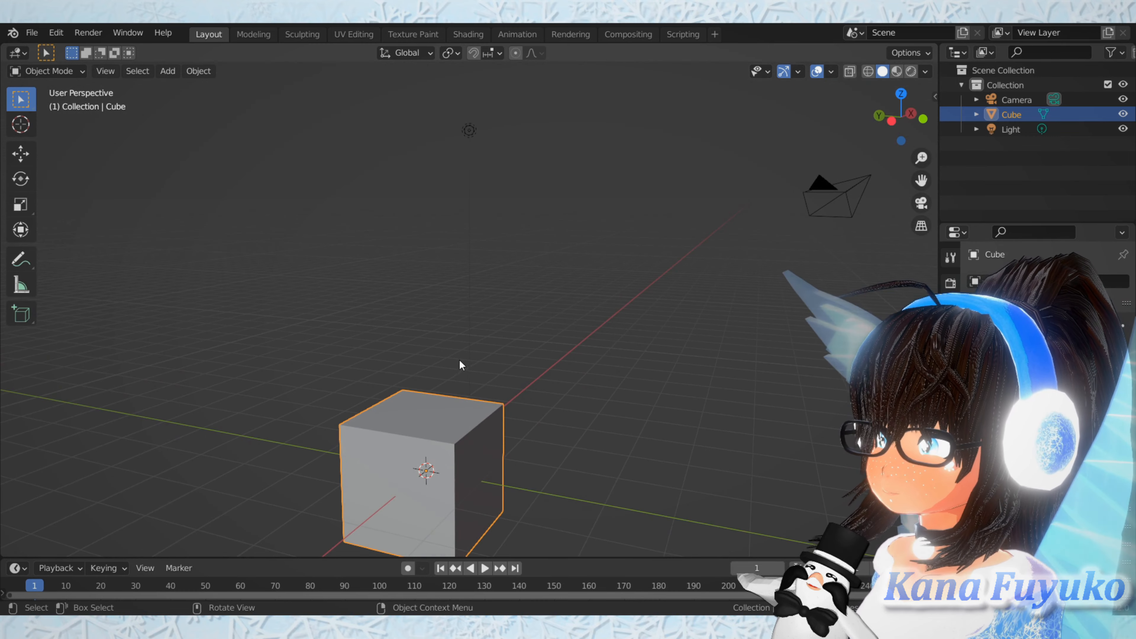
{"action": "middle_click_drag", "start_coordinate": [460, 365], "coordinate": [558, 330]}
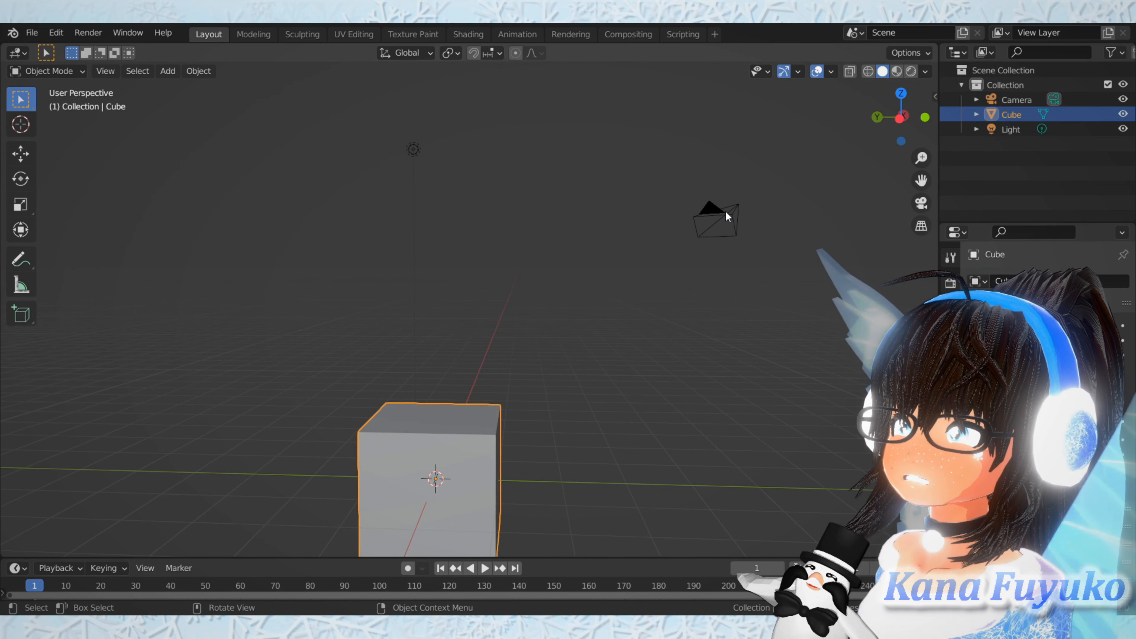
Step: Select the camera, the light and the cube in turn in the viewport, ending with the cube selected
{"action": "left_click", "coordinate": [726, 217]}
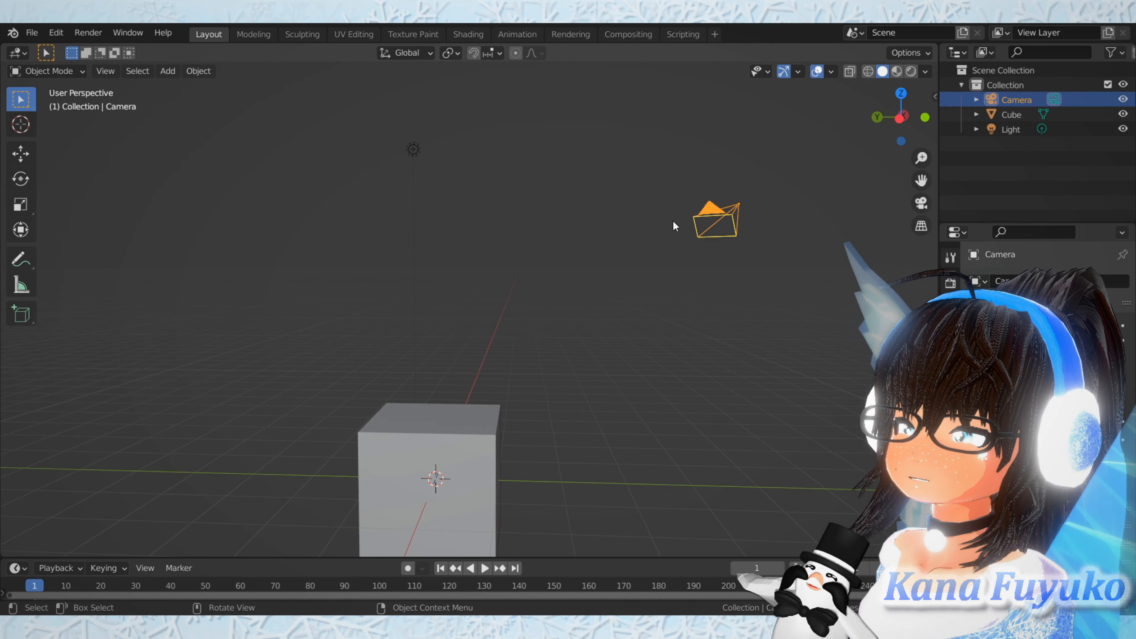
{"action": "left_click", "coordinate": [409, 150]}
{"action": "left_click", "coordinate": [414, 413]}
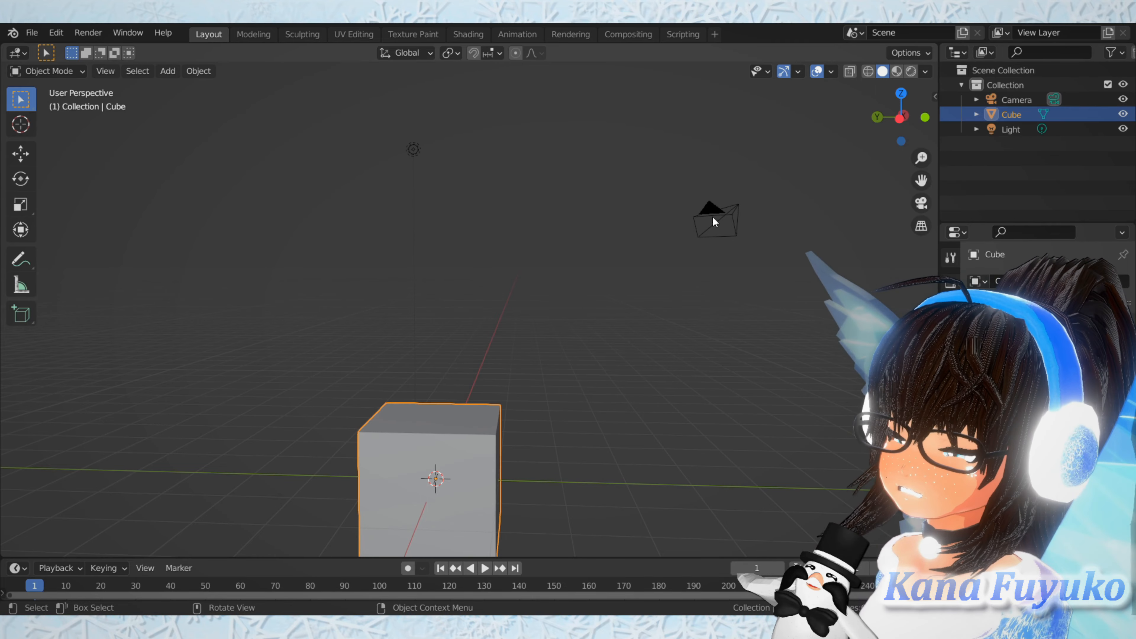
{"action": "left_click", "coordinate": [729, 213]}
{"action": "left_click", "coordinate": [413, 152]}
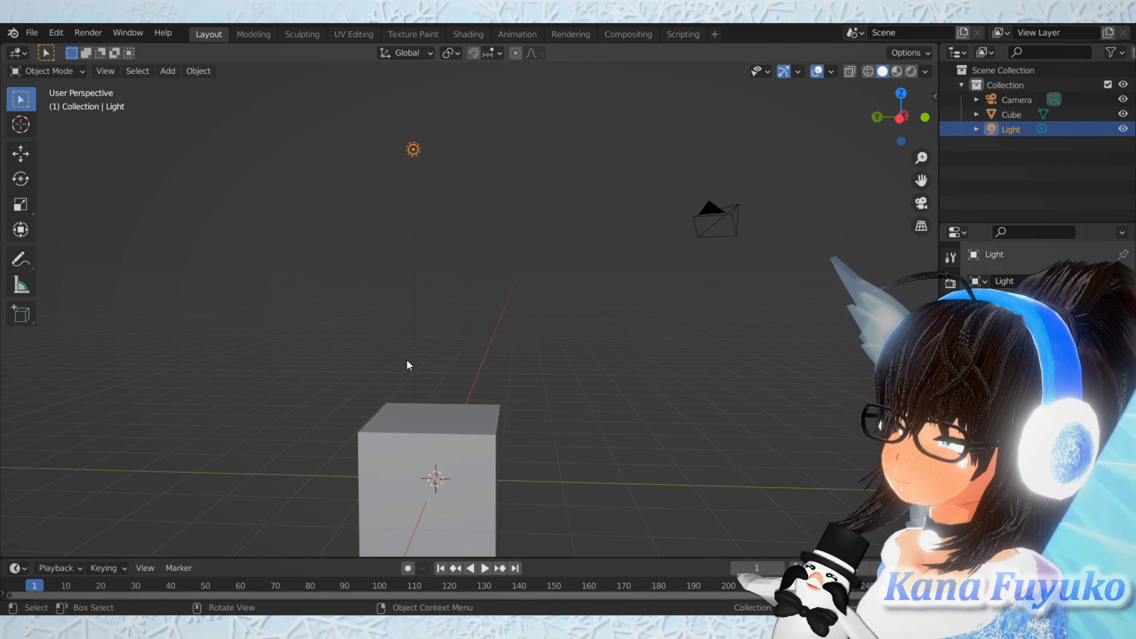
{"action": "left_click", "coordinate": [407, 427]}
Step: Try placing the 3D cursor freehand beside and on the cube, finishing near its origin point with Select Box active again
{"action": "middle_click_drag", "start_coordinate": [408, 406], "coordinate": [143, 202], "text": "shift"}
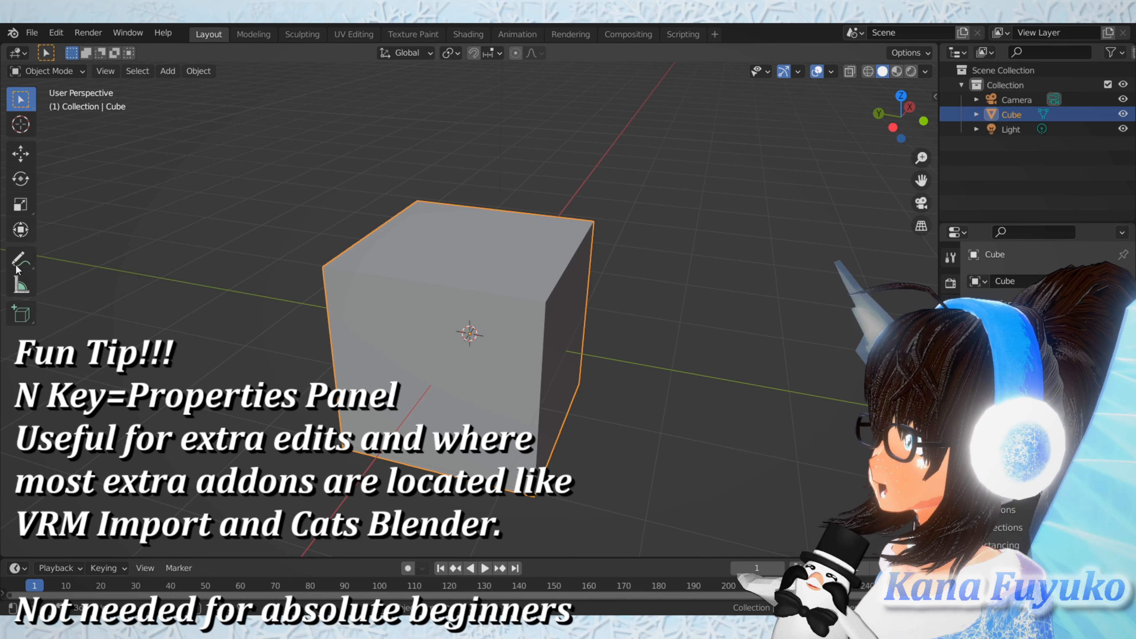
{"action": "left_click", "coordinate": [21, 125]}
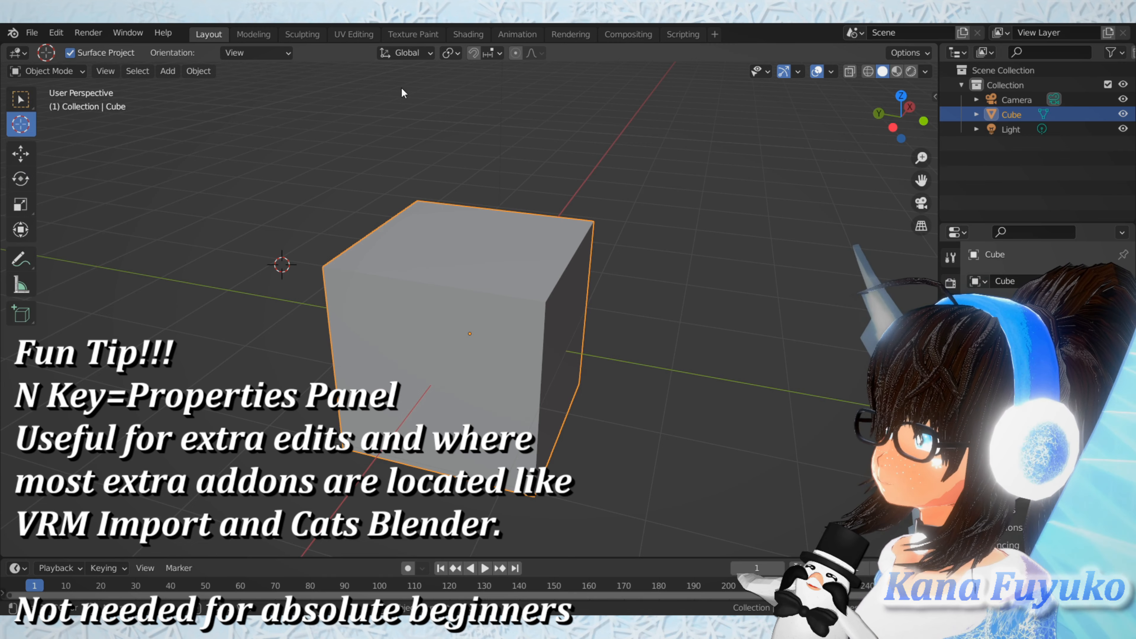
{"action": "left_click_drag", "start_coordinate": [564, 134], "coordinate": [648, 403]}
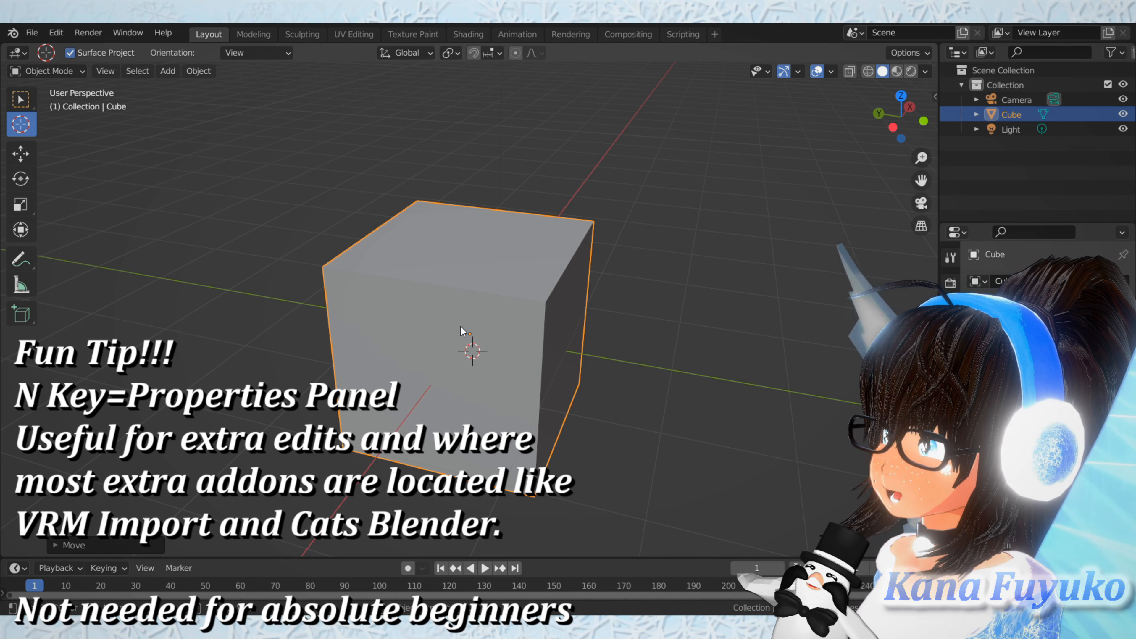
{"action": "left_click", "coordinate": [471, 333]}
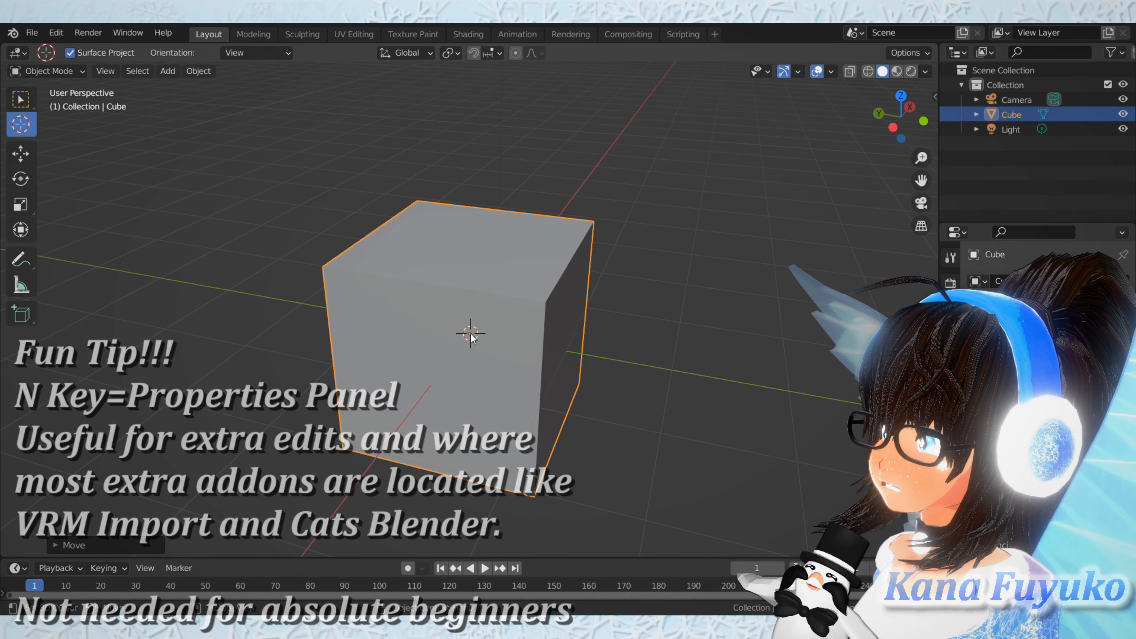
{"action": "left_click", "coordinate": [21, 99]}
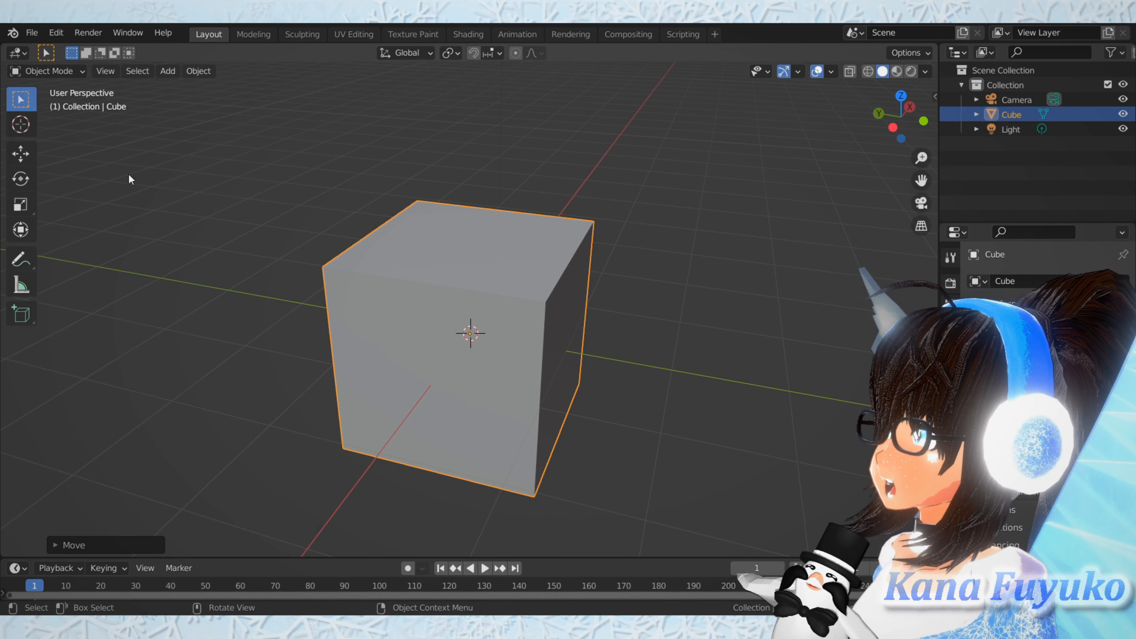
Step: Snap the 3D cursor to the world origin with the Cursor tool active
{"action": "left_click", "coordinate": [21, 124]}
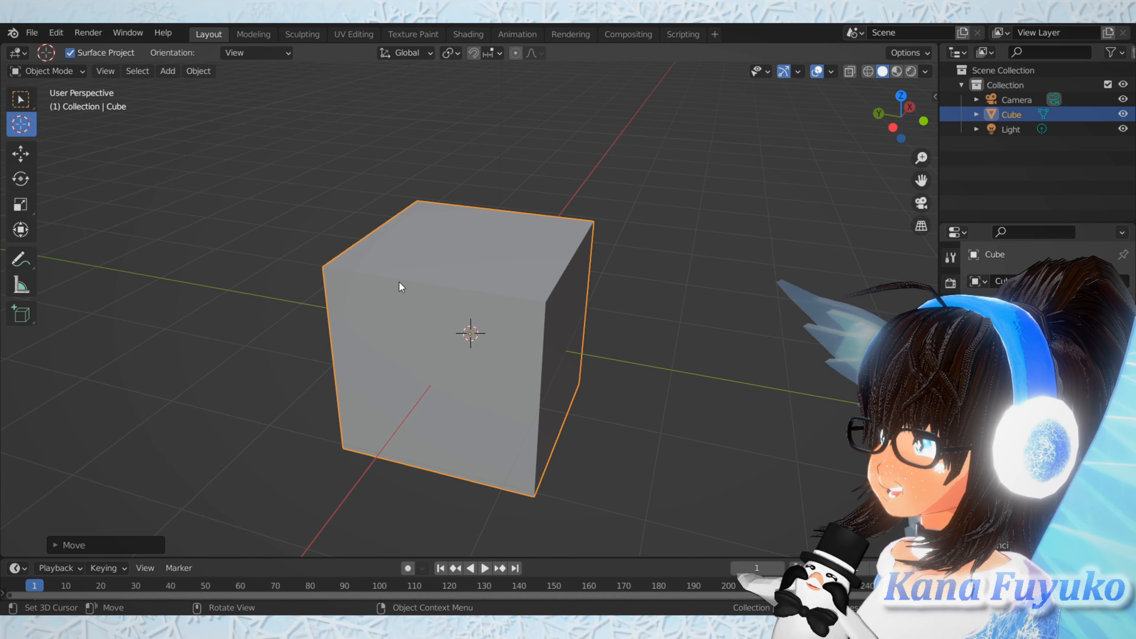
{"action": "middle_click_drag", "start_coordinate": [398, 300], "coordinate": [399, 291]}
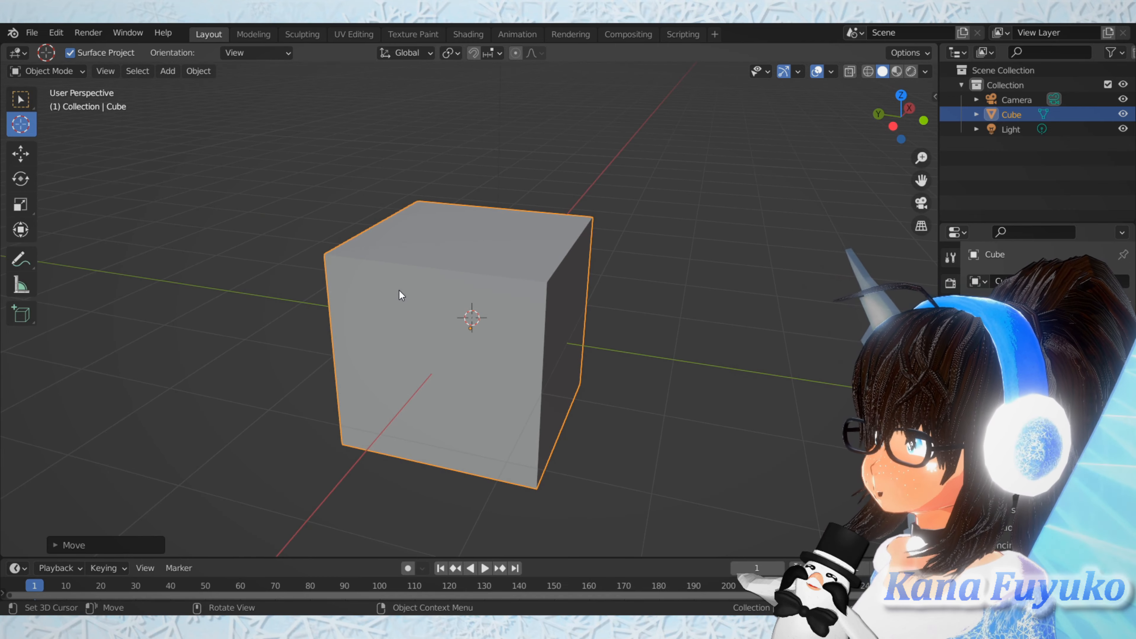
{"action": "key", "text": "shift+s"}
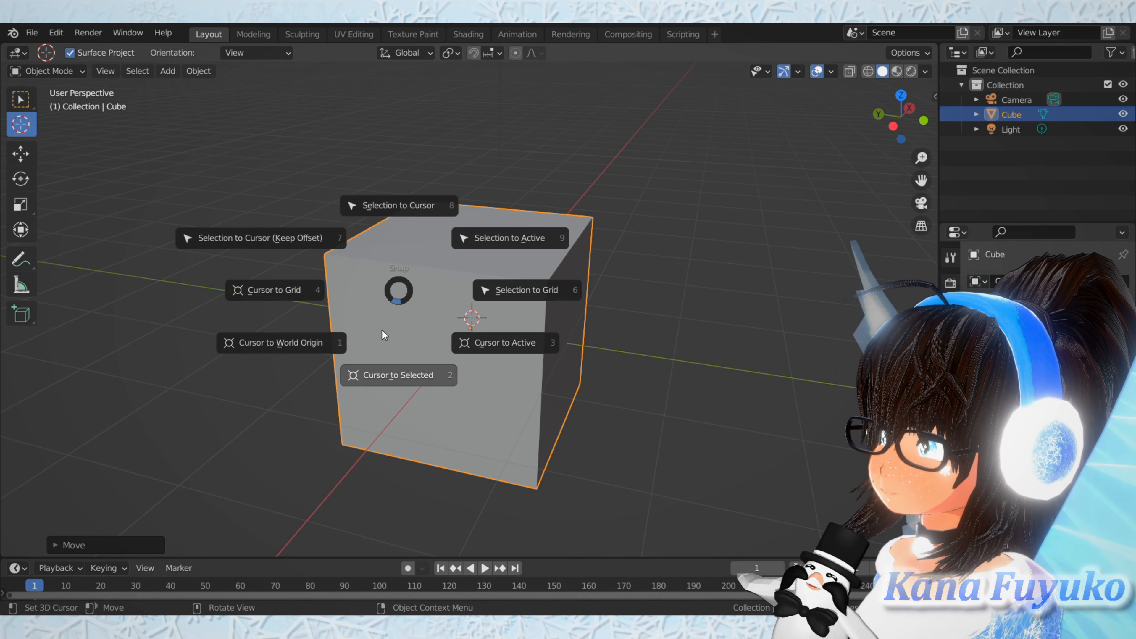
{"action": "left_click", "coordinate": [302, 343]}
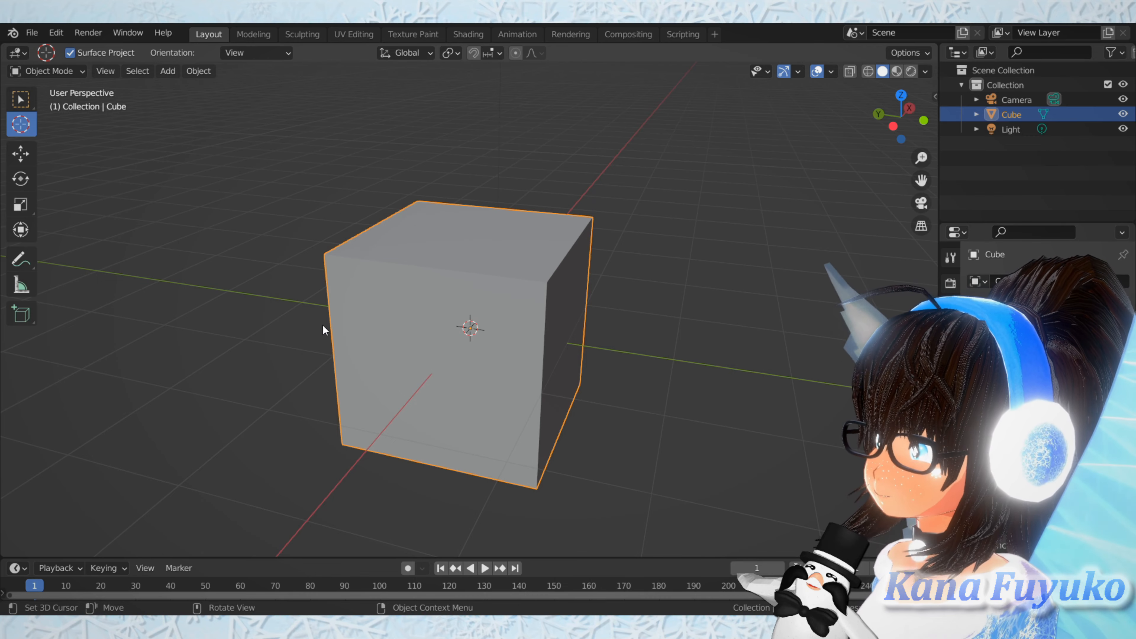
{"action": "key", "text": "shift+s"}
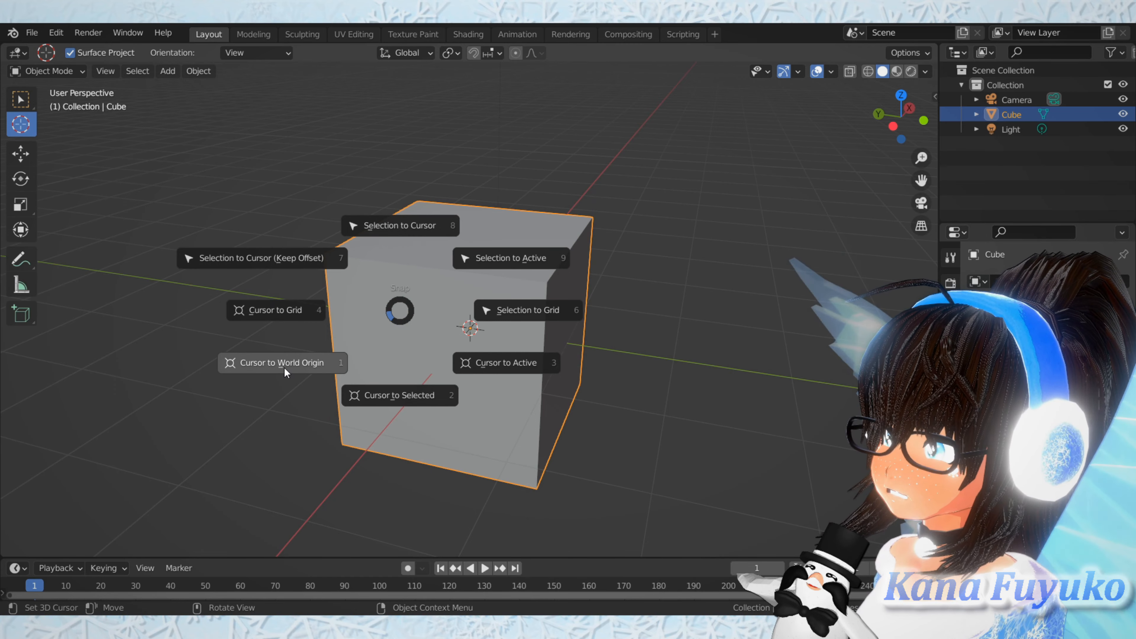
{"action": "left_click", "coordinate": [299, 361]}
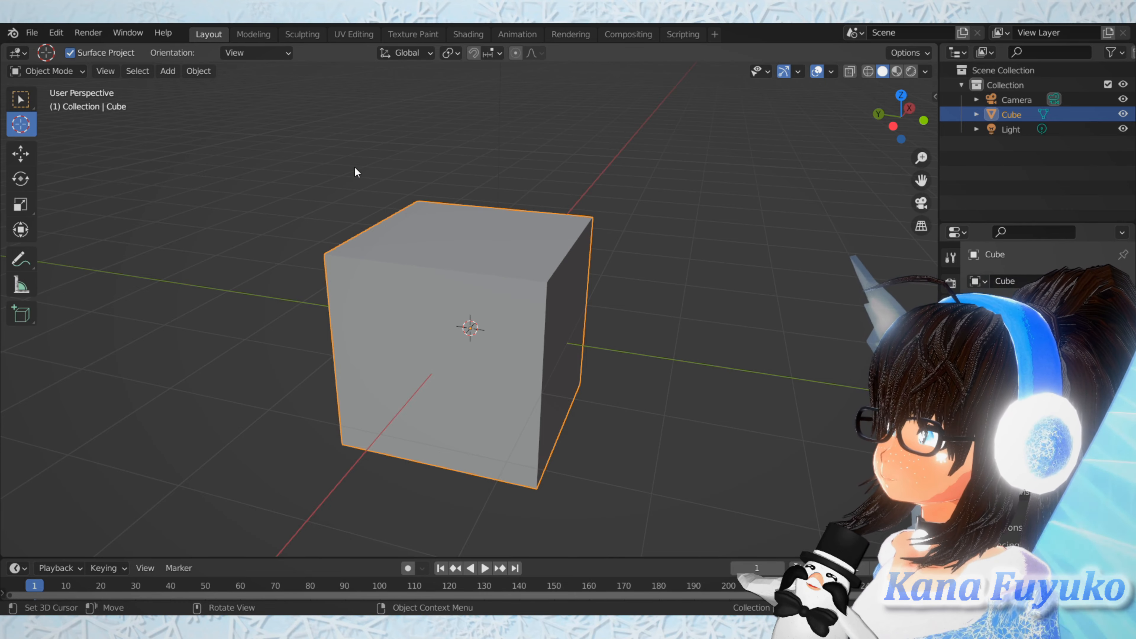
Step: Try moving the cube about 2.4 m down along the global Z axis with the Move tool, and cancel it
{"action": "left_click", "coordinate": [20, 156]}
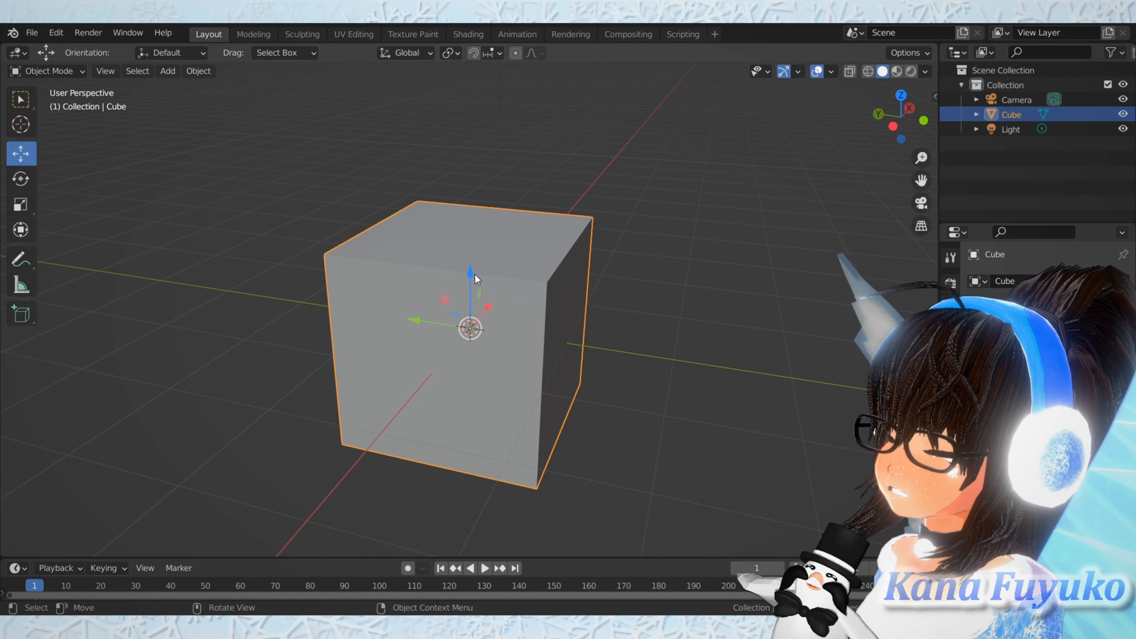
{"action": "left_click_drag", "start_coordinate": [475, 275], "coordinate": [461, 458]}
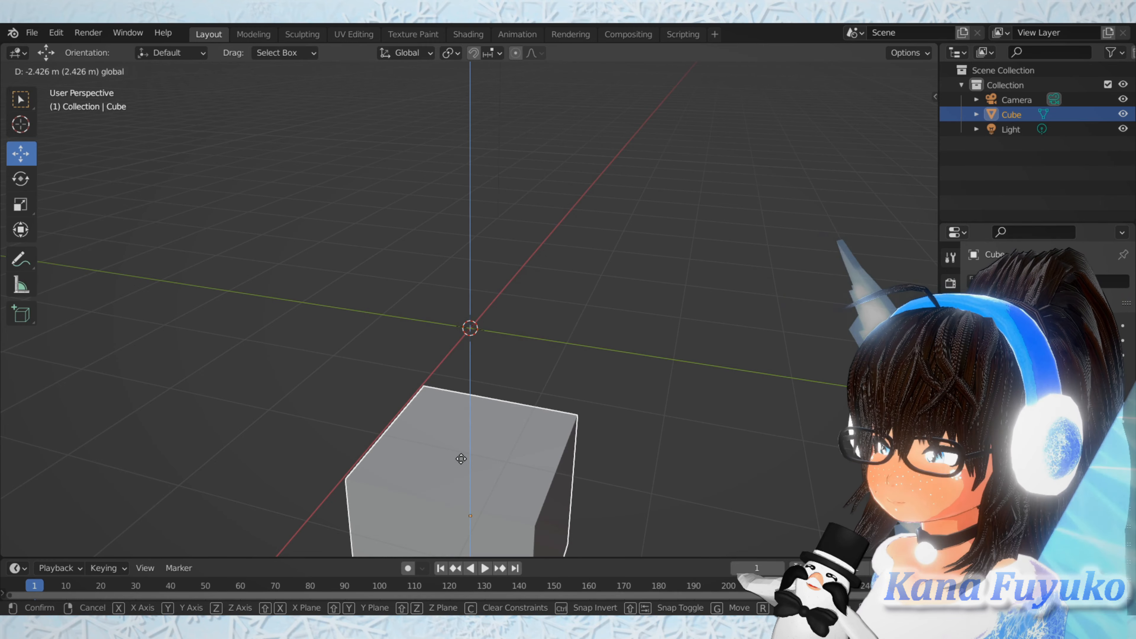
{"action": "right_click", "coordinate": [461, 458]}
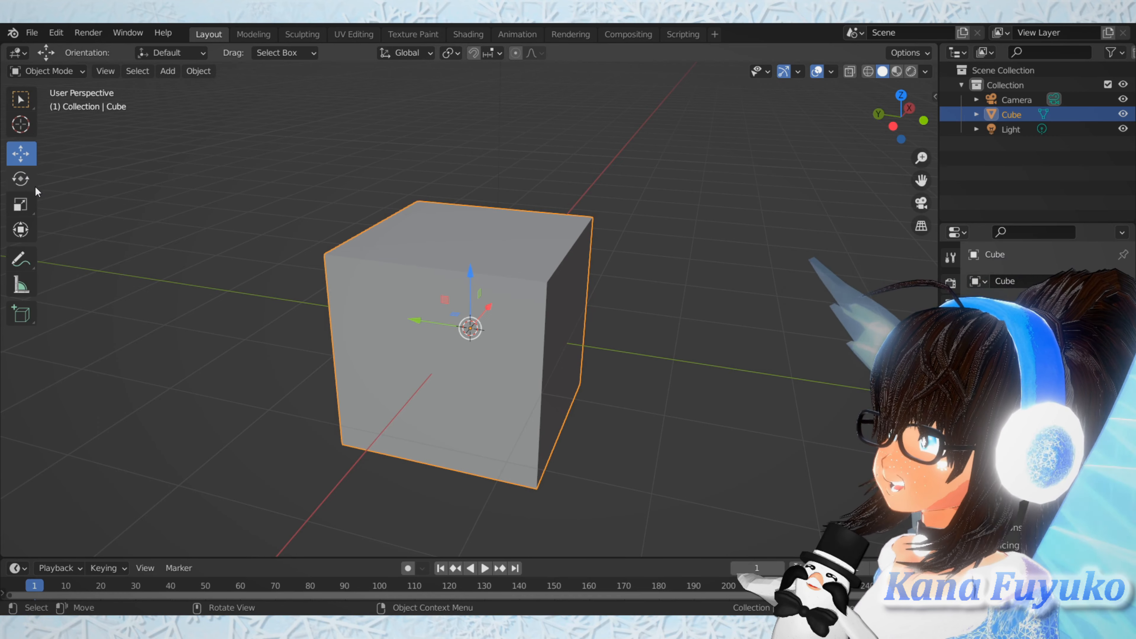
Step: Try rotating the cube freely with the Rotate tool's gizmo, keeping its original orientation
{"action": "left_click", "coordinate": [22, 180]}
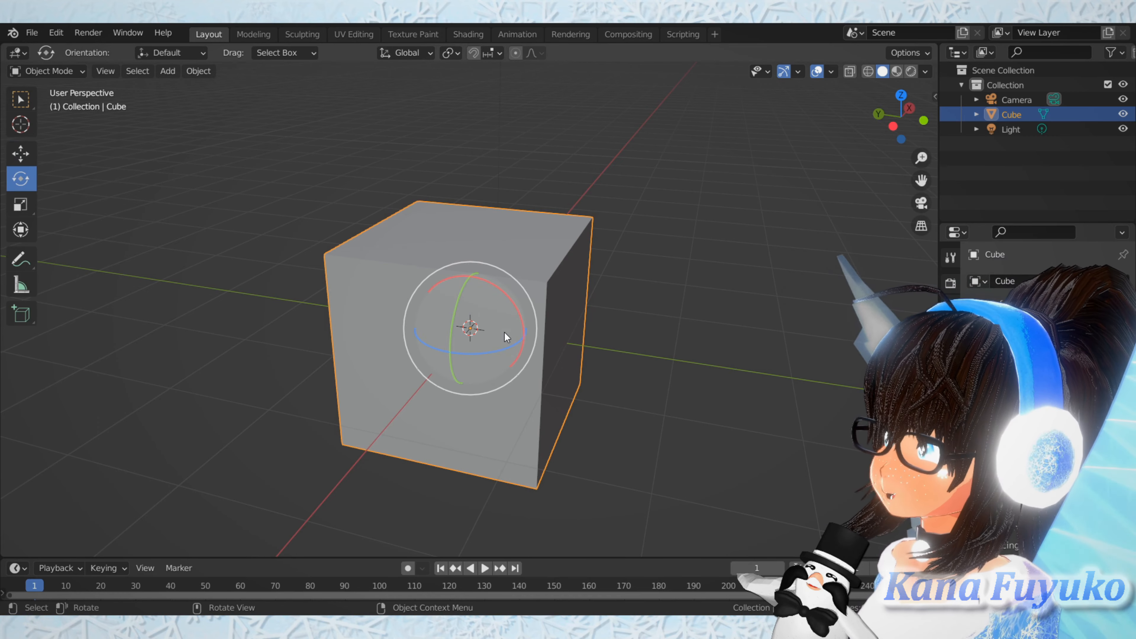
{"action": "left_click_drag", "start_coordinate": [503, 309], "coordinate": [382, 244]}
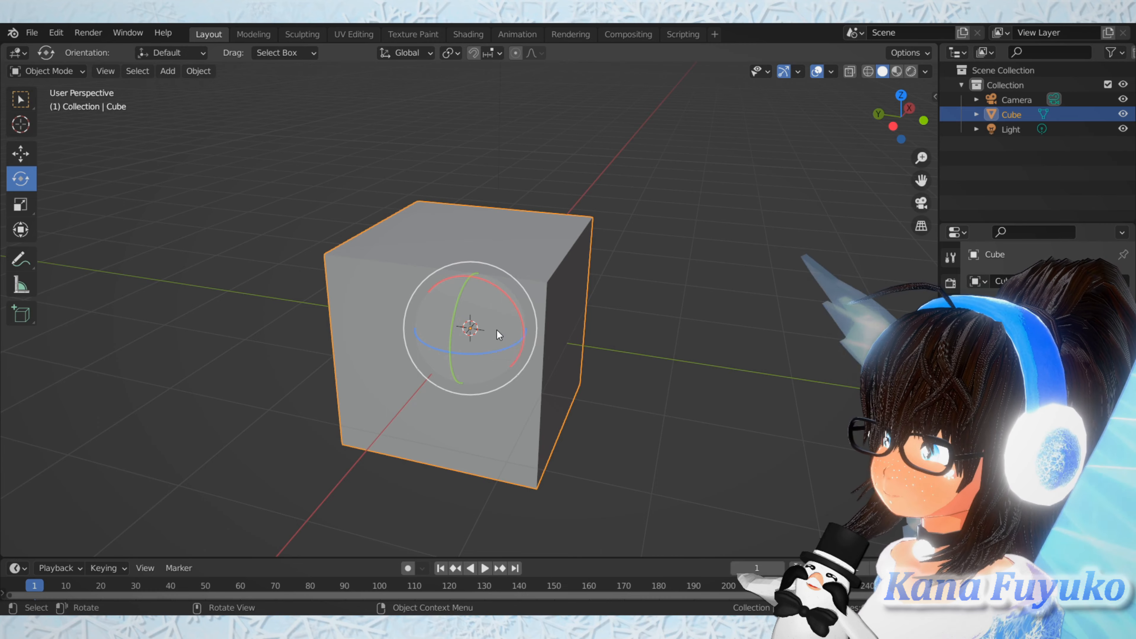
{"action": "mouse_move", "coordinate": [497, 330]}
{"action": "left_mouse_down"}
{"action": "mouse_move", "coordinate": [479, 279]}
{"action": "mouse_move", "coordinate": [394, 363]}
{"action": "mouse_move", "coordinate": [485, 300]}
{"action": "mouse_move", "coordinate": [495, 329]}
{"action": "left_mouse_up"}
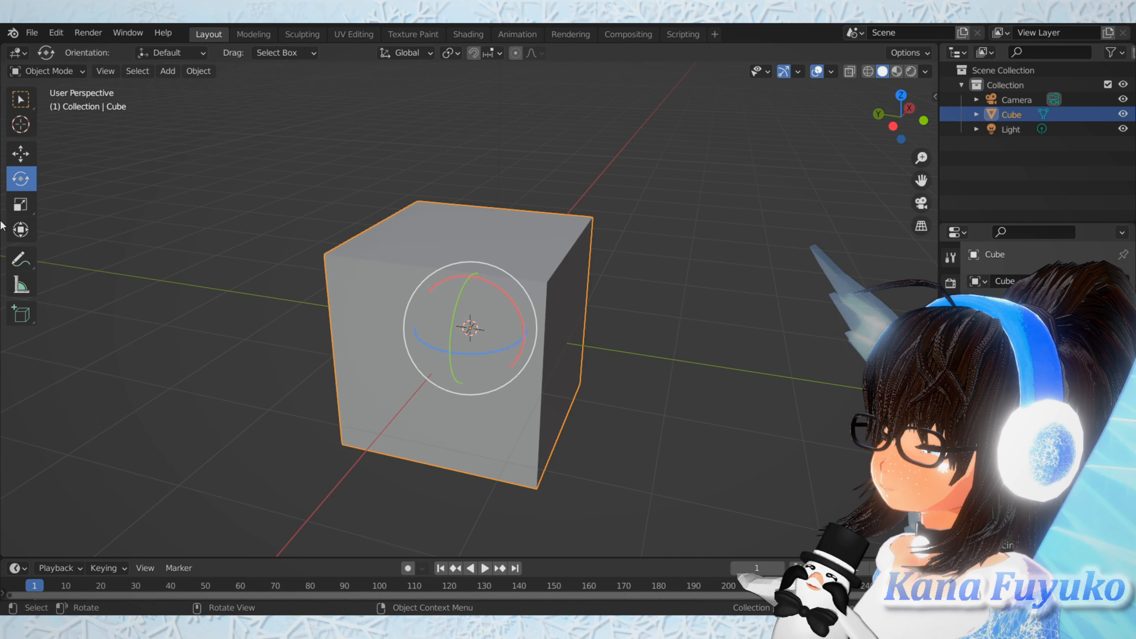
Step: Try scaling the cube along the global Y axis with the Scale tool, and cancel it
{"action": "left_click", "coordinate": [24, 206]}
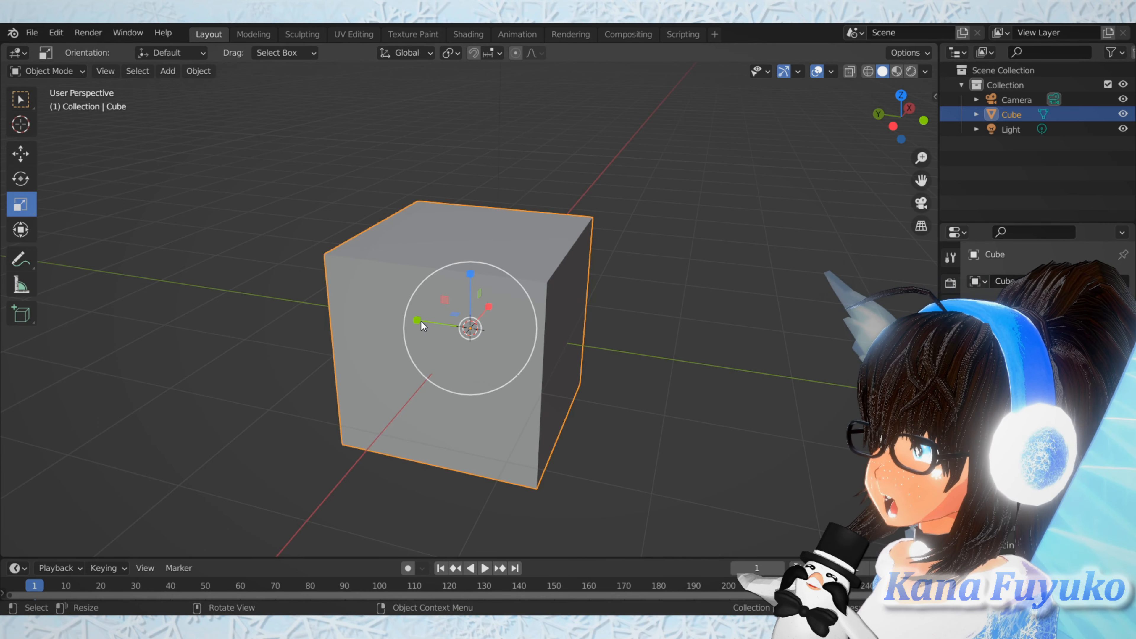
{"action": "left_click_drag", "start_coordinate": [421, 321], "coordinate": [276, 394]}
{"action": "right_click", "coordinate": [276, 394]}
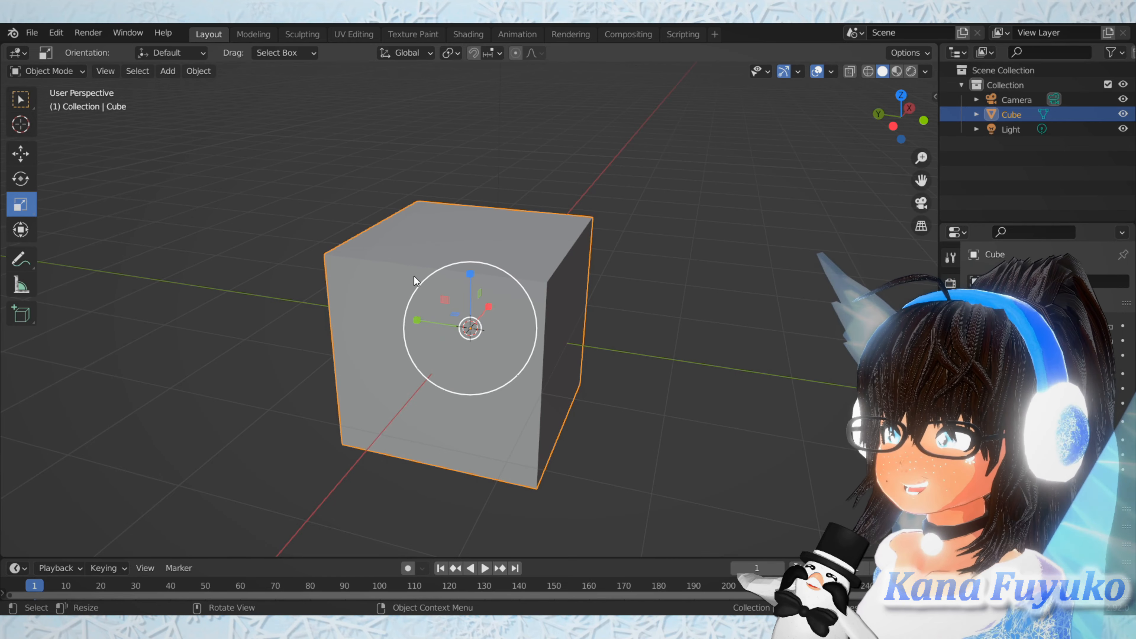
Step: Compare the gizmos of the Transform, Move, Rotate and Scale tools on the cube, finishing with the Move tool active
{"action": "left_click", "coordinate": [20, 230]}
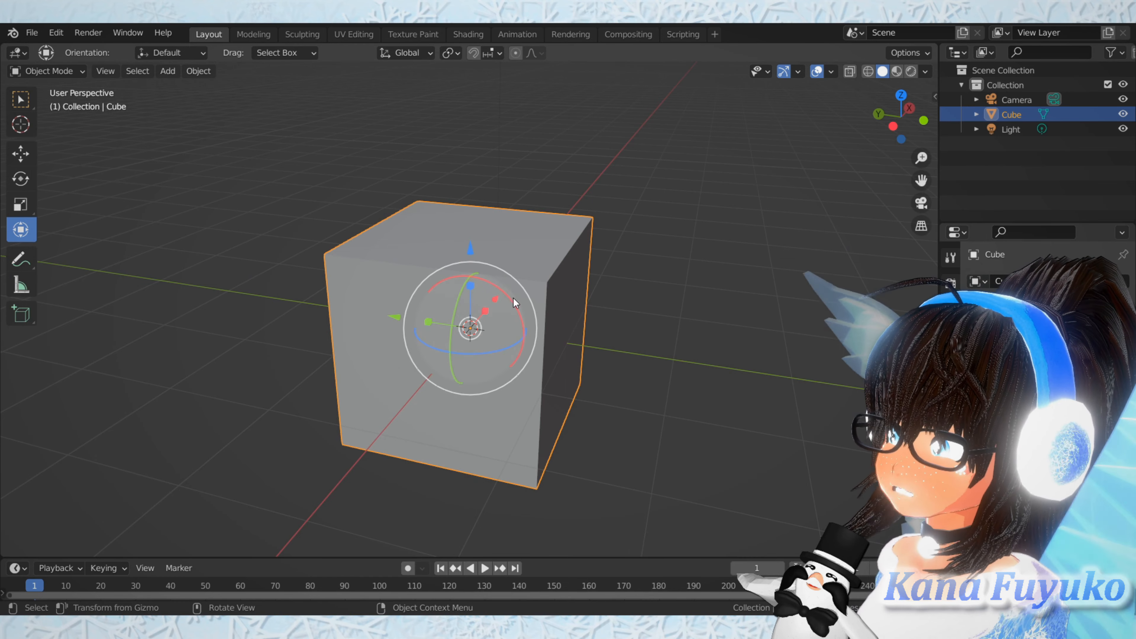
{"action": "left_click", "coordinate": [20, 154]}
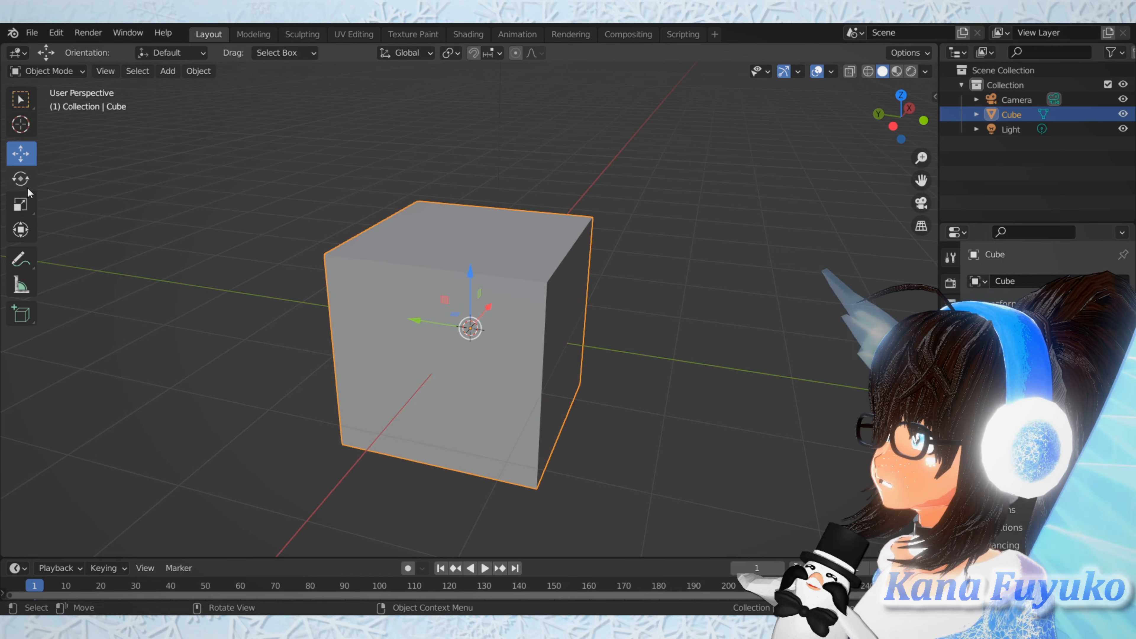
{"action": "left_click", "coordinate": [29, 180]}
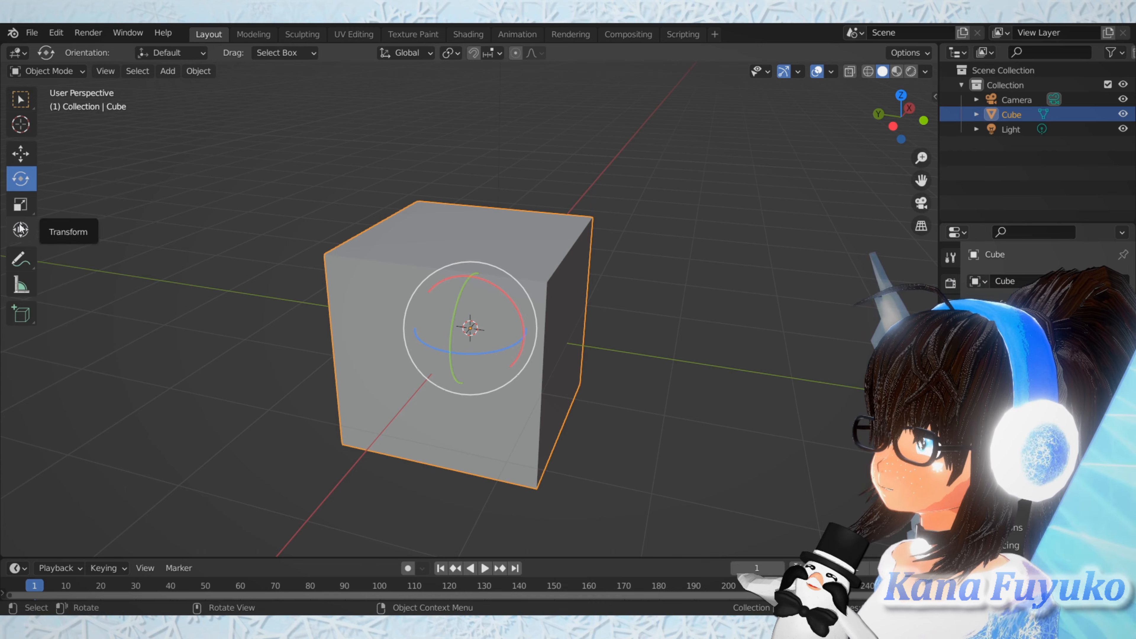
{"action": "left_click", "coordinate": [20, 205]}
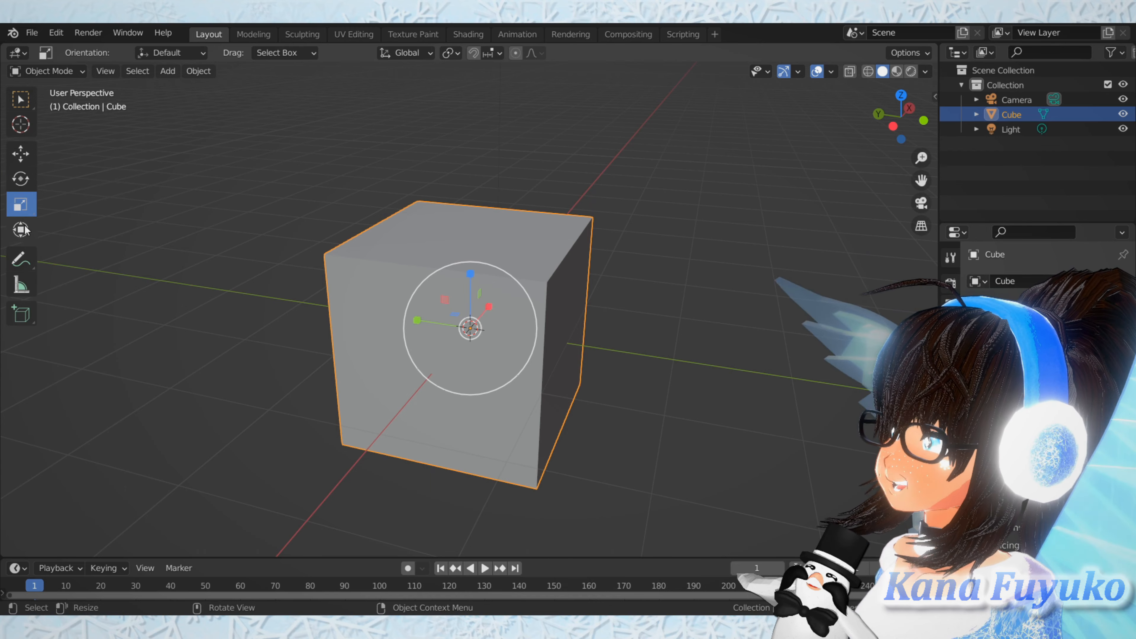
{"action": "left_click", "coordinate": [22, 230]}
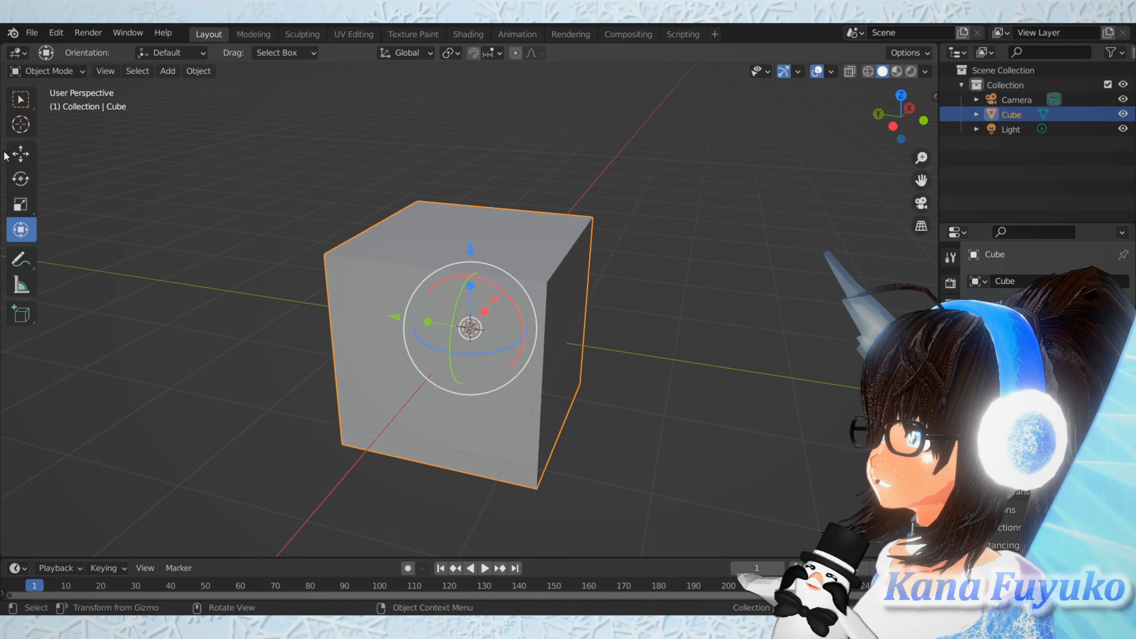
{"action": "left_click", "coordinate": [30, 155]}
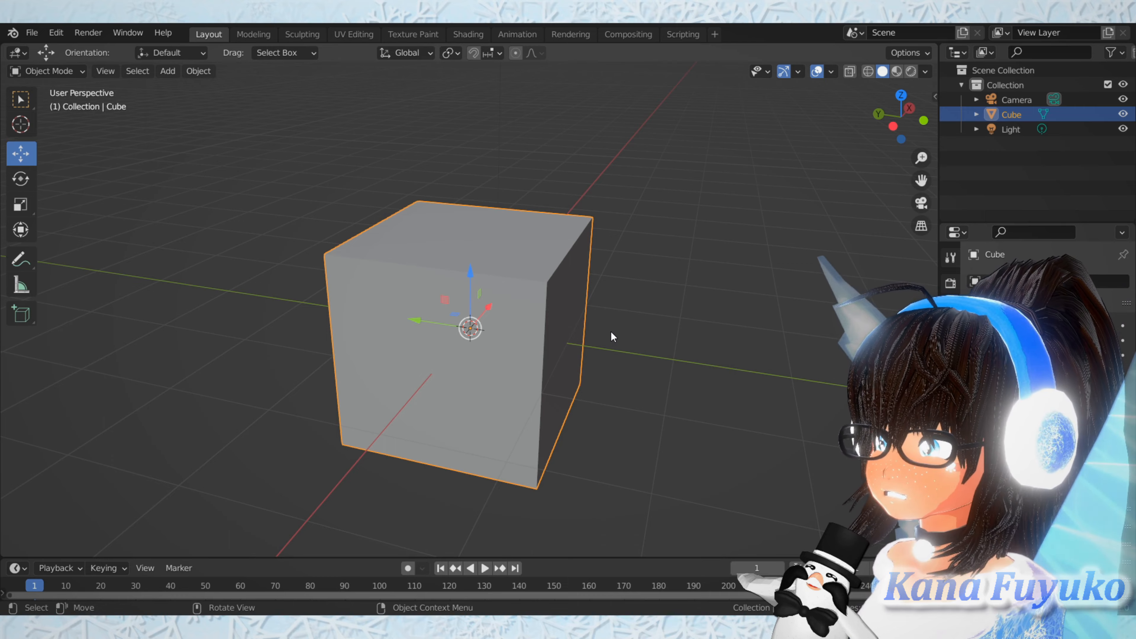
Step: Scale the cube up very slightly and rotate it freely, alternating between normal and trackball rotation
{"action": "key", "text": "s"}
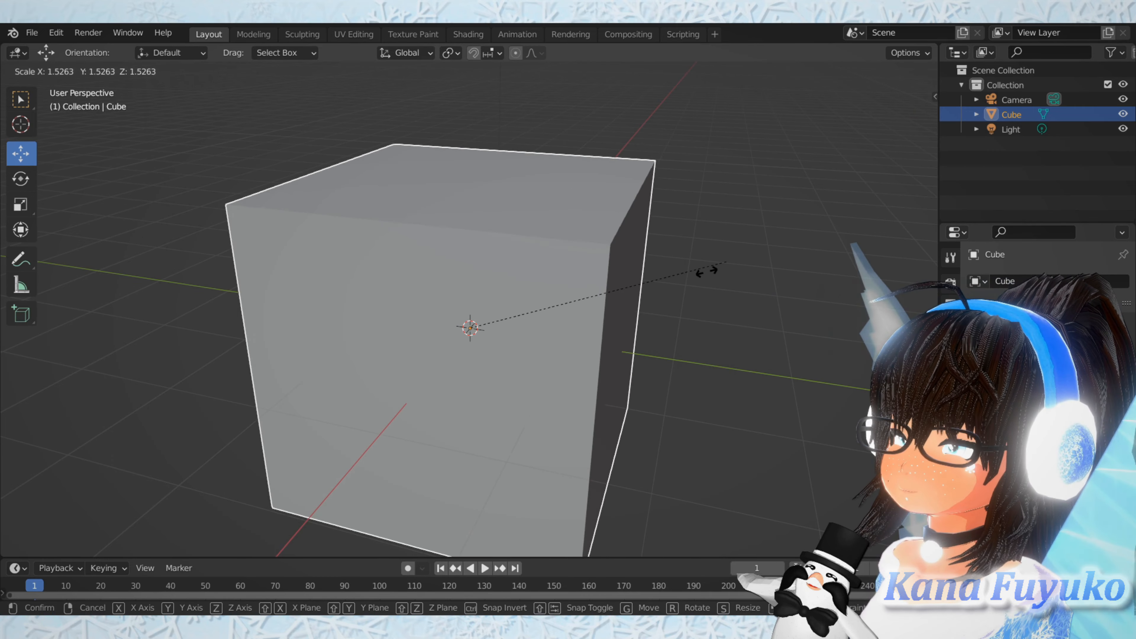
{"action": "left_click", "coordinate": [627, 293]}
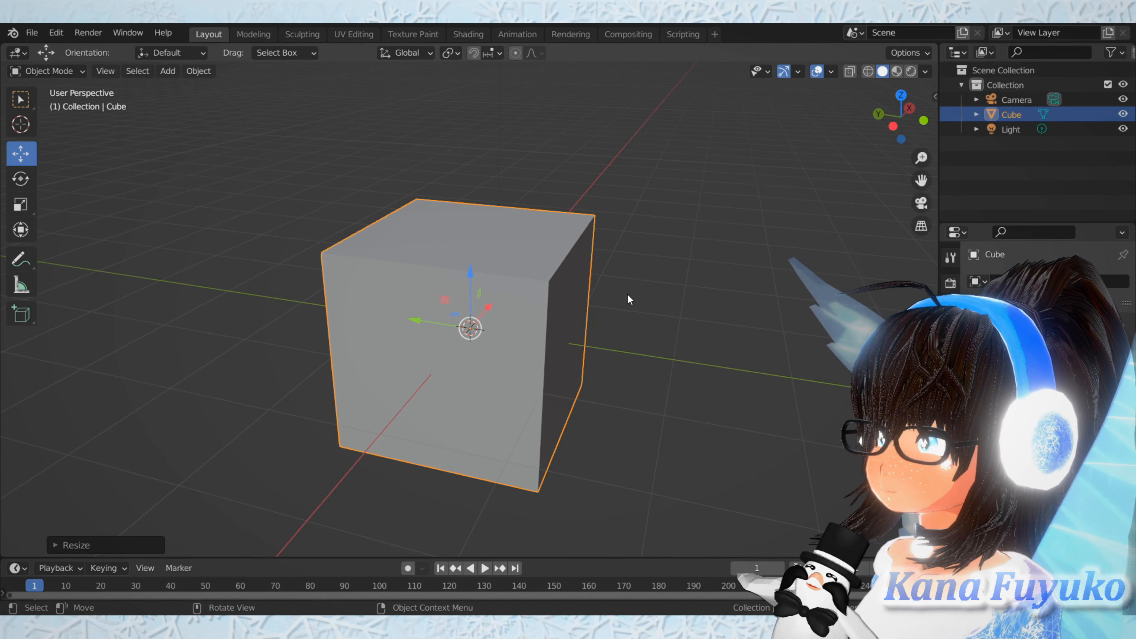
{"action": "key", "text": "r"}
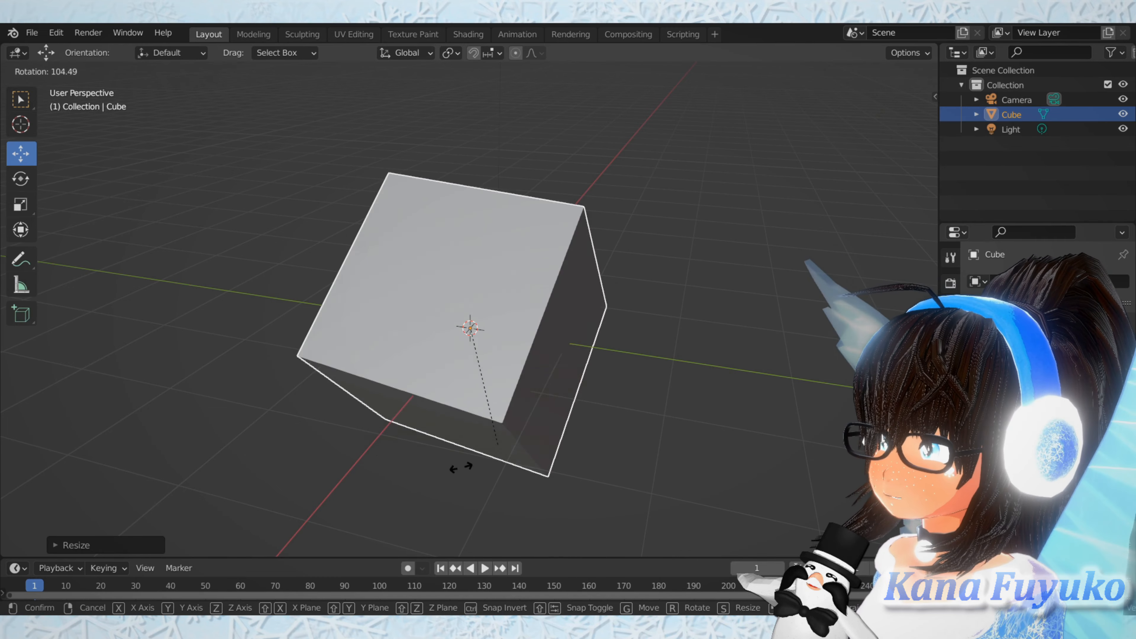
{"action": "key", "text": "r"}
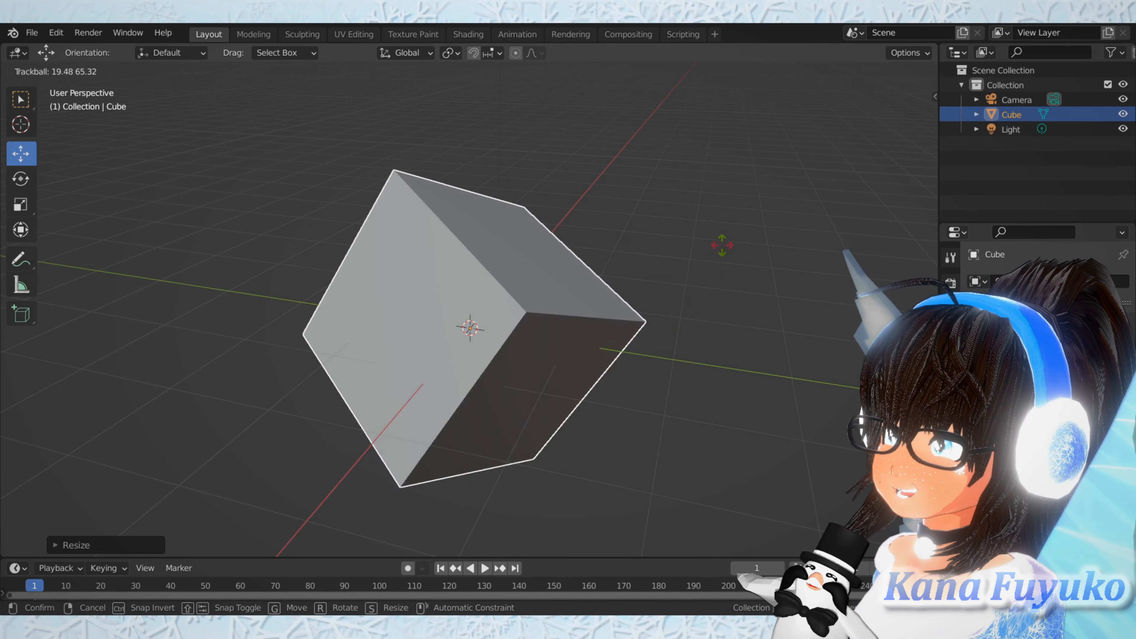
{"action": "key", "text": "r"}
{"action": "key", "text": "r"}
{"action": "key", "text": "r"}
{"action": "key", "text": "r"}
{"action": "key", "text": "r"}
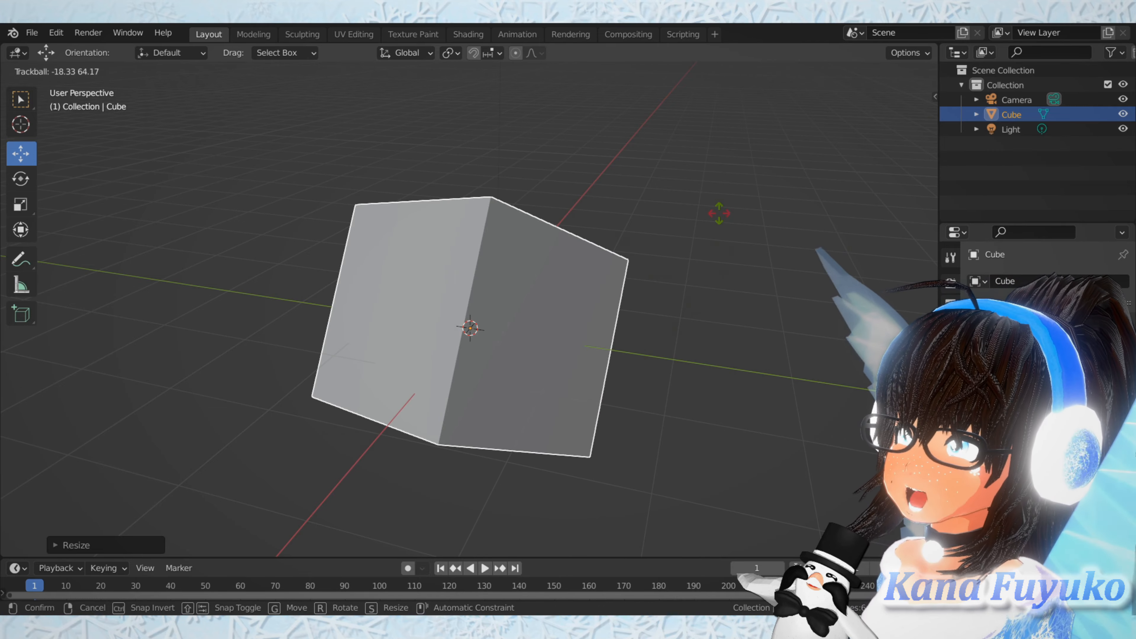
{"action": "key", "text": "r"}
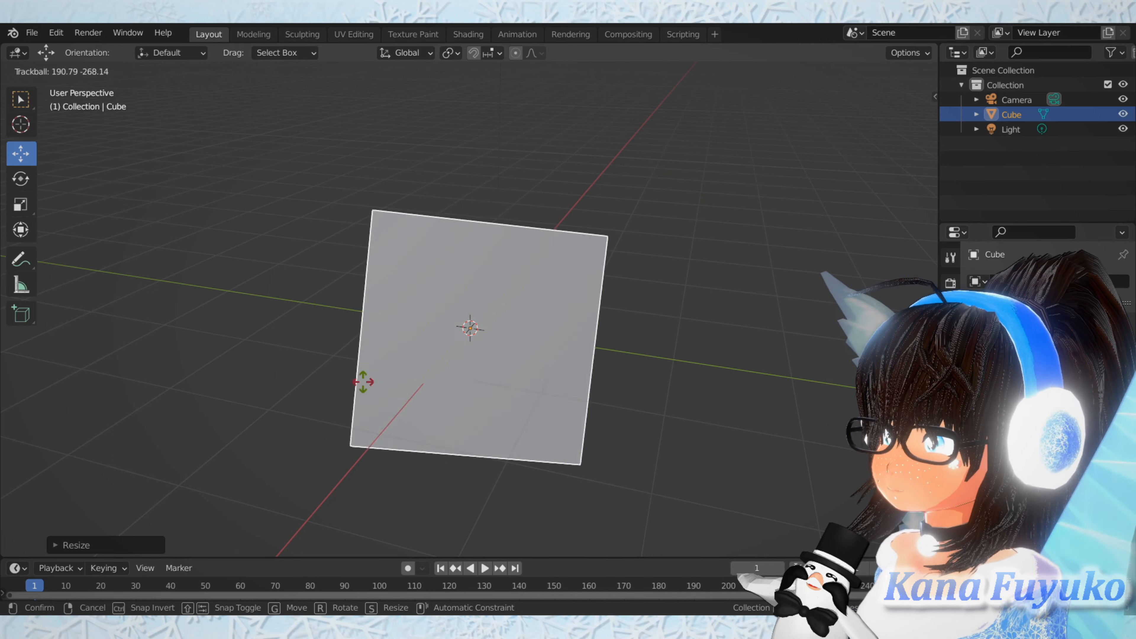
{"action": "key", "text": "r"}
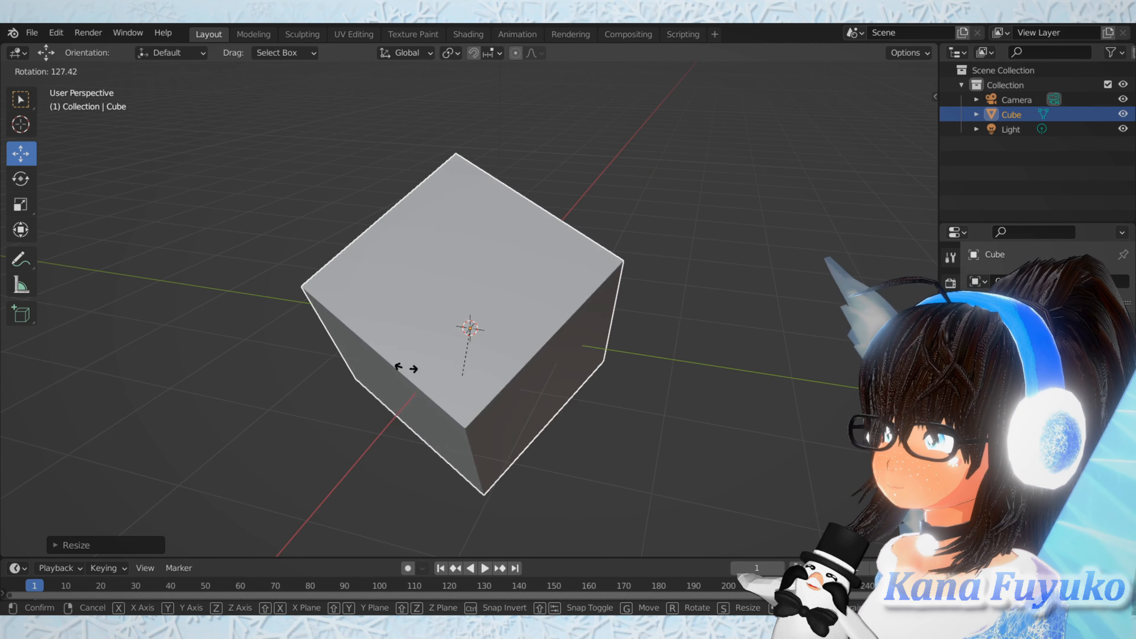
{"action": "left_click", "coordinate": [520, 233]}
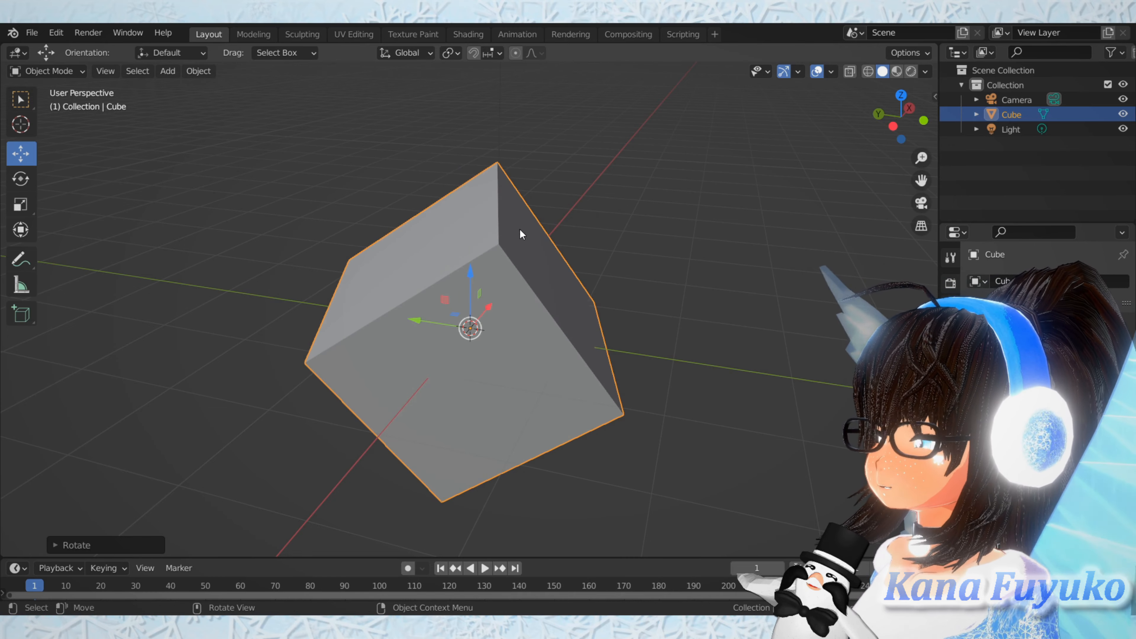
Step: Move the cube freely away from the world origin, and clear its rotation, scale and location
{"action": "key", "text": "g"}
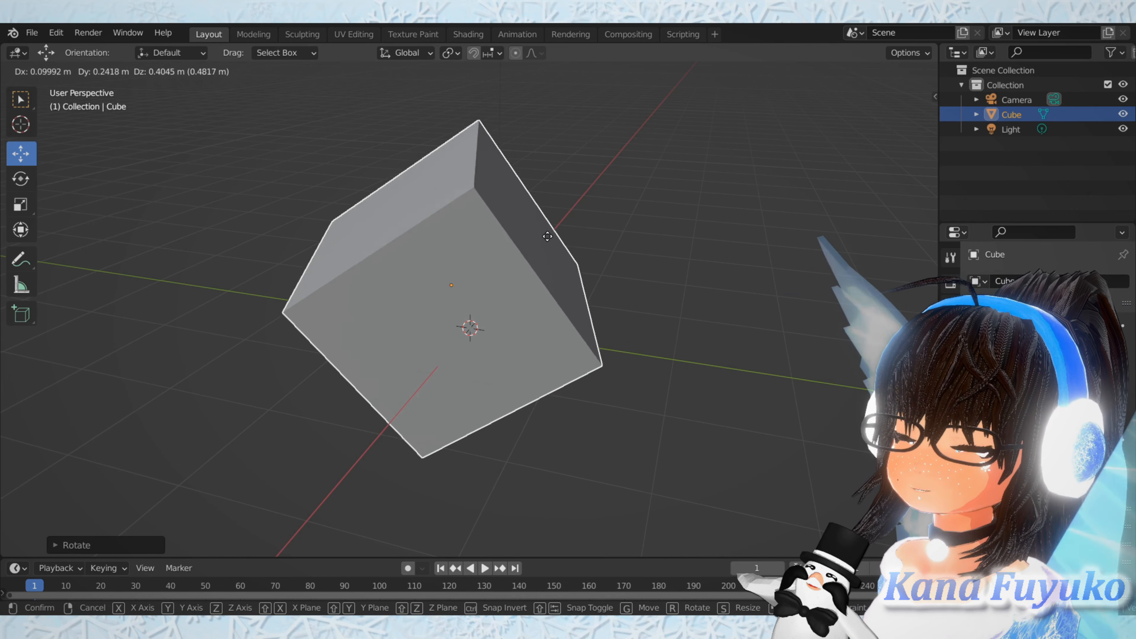
{"action": "left_click", "coordinate": [748, 165]}
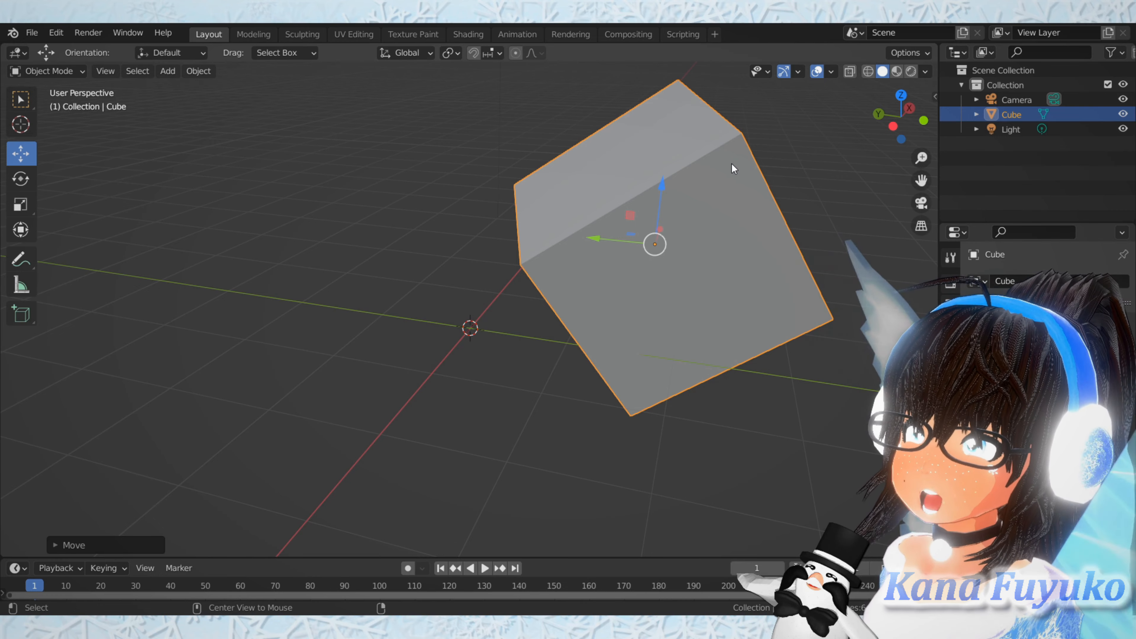
{"action": "key", "text": "alt+r"}
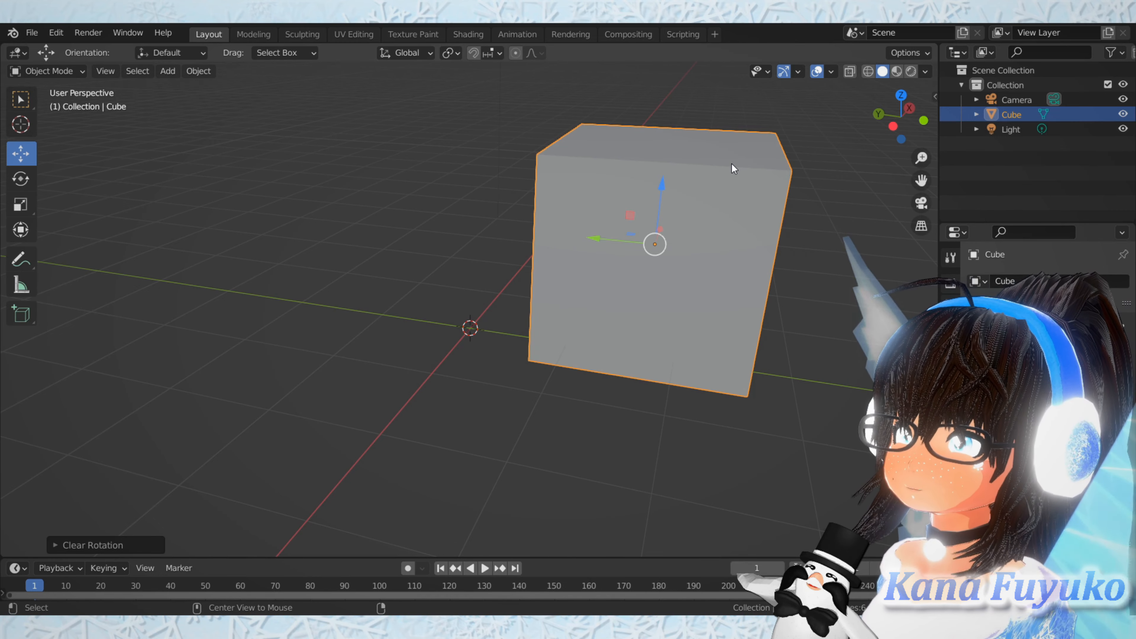
{"action": "key", "text": "alt+s"}
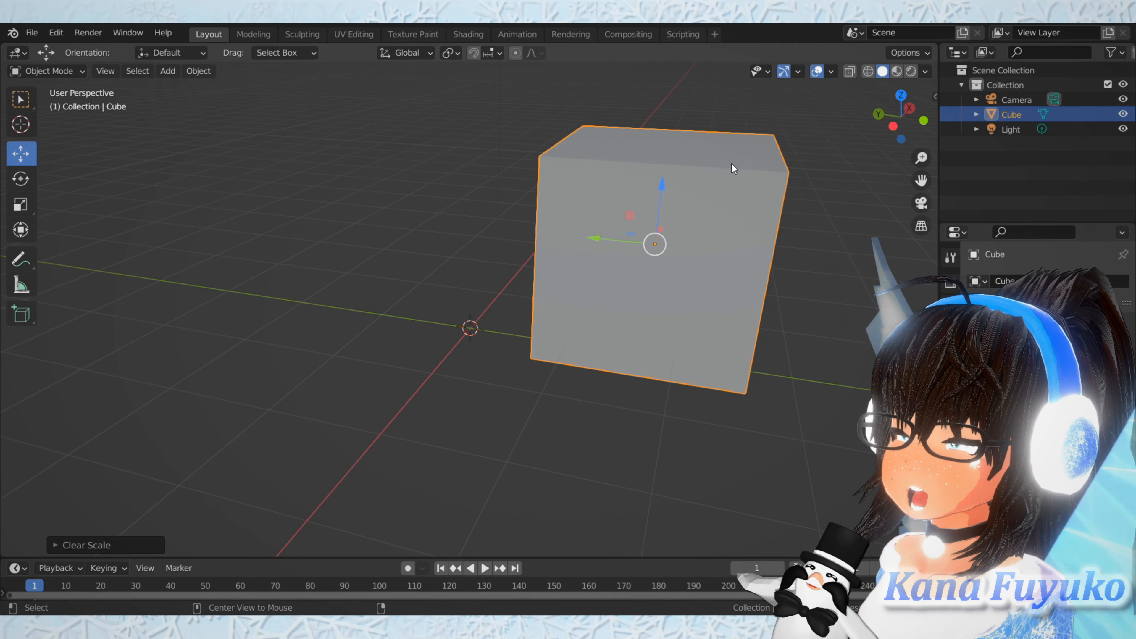
{"action": "key", "text": "alt+g"}
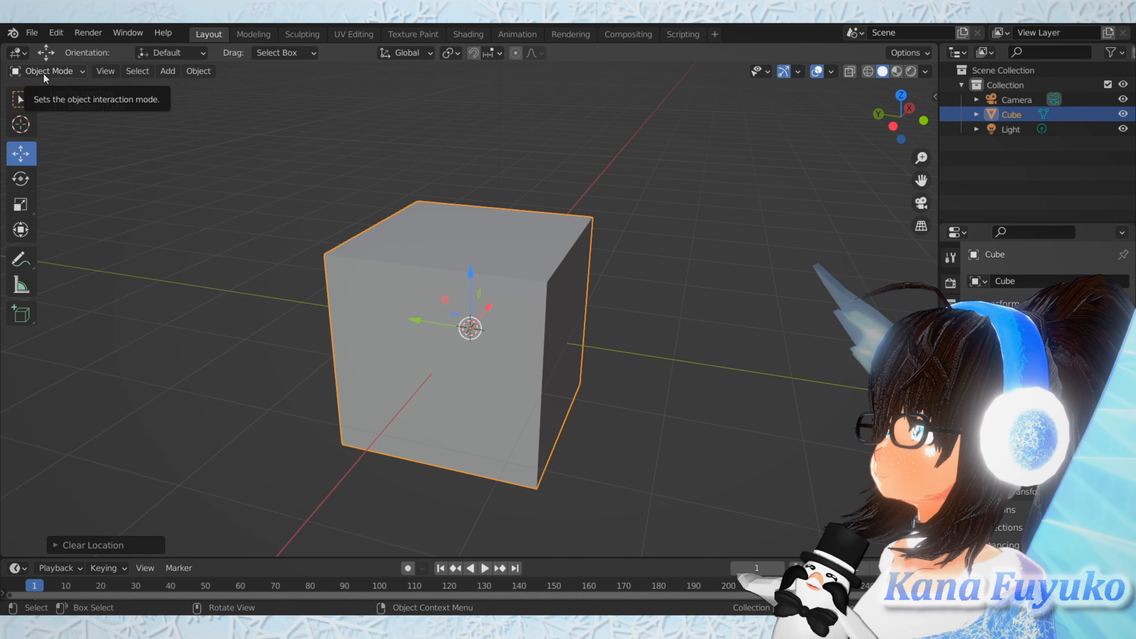
Step: Put the cube into Edit Mode and toggle repeatedly between Edit Mode and Object Mode, finishing in Object Mode
{"action": "left_click", "coordinate": [43, 73]}
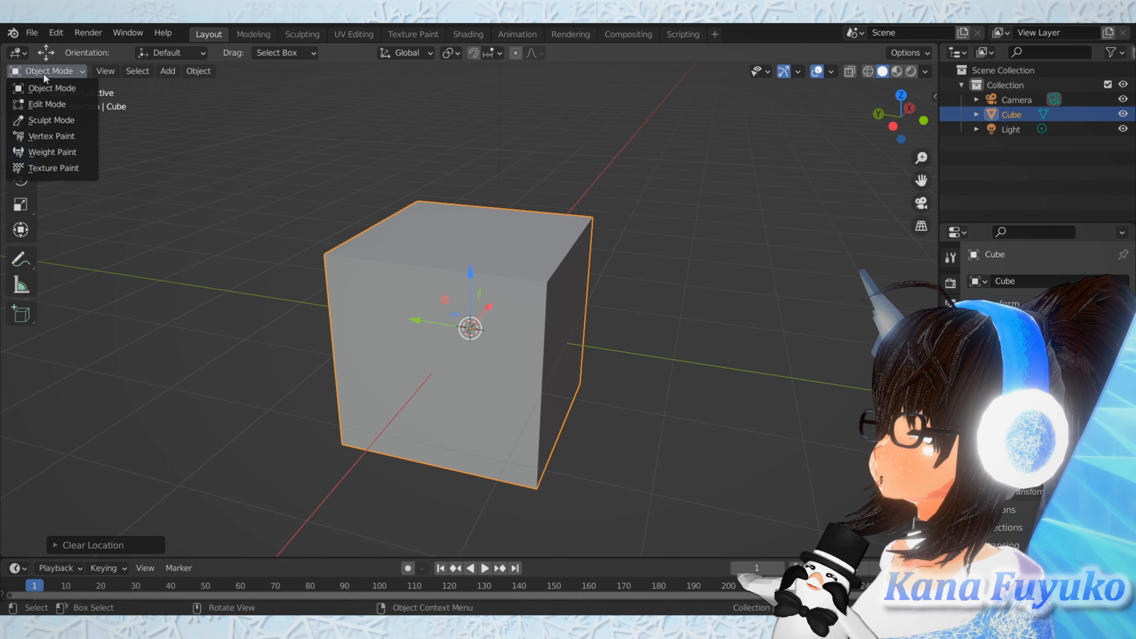
{"action": "left_click", "coordinate": [45, 104]}
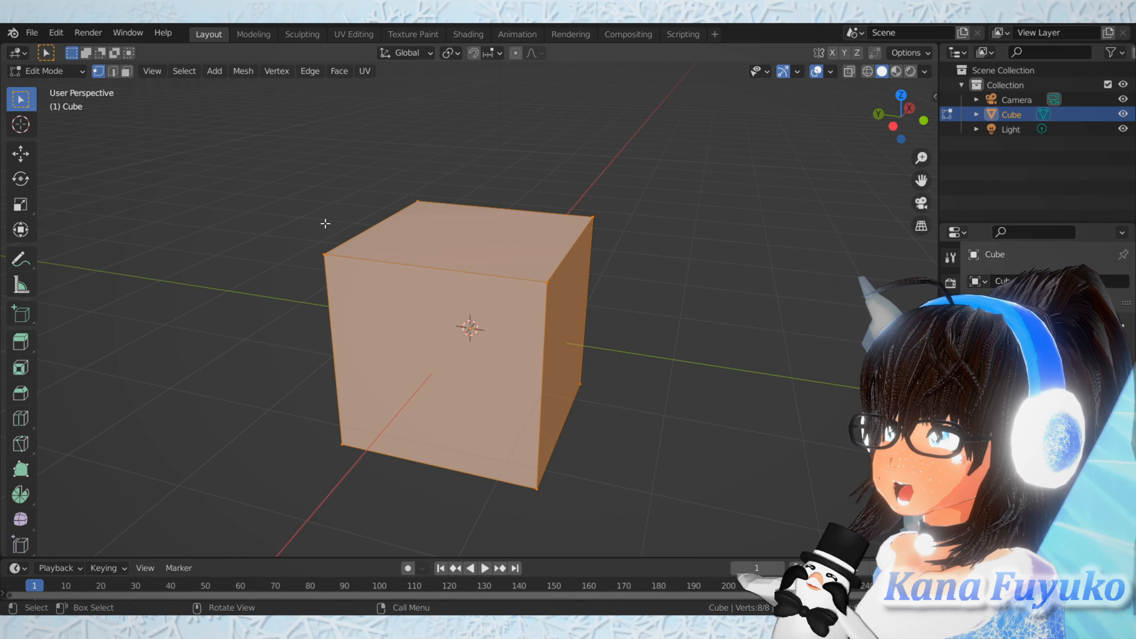
{"action": "key", "text": "Tab"}
{"action": "key", "text": "Tab"}
{"action": "key", "text": "Tab"}
{"action": "key", "text": "Tab"}
{"action": "key", "text": "Tab"}
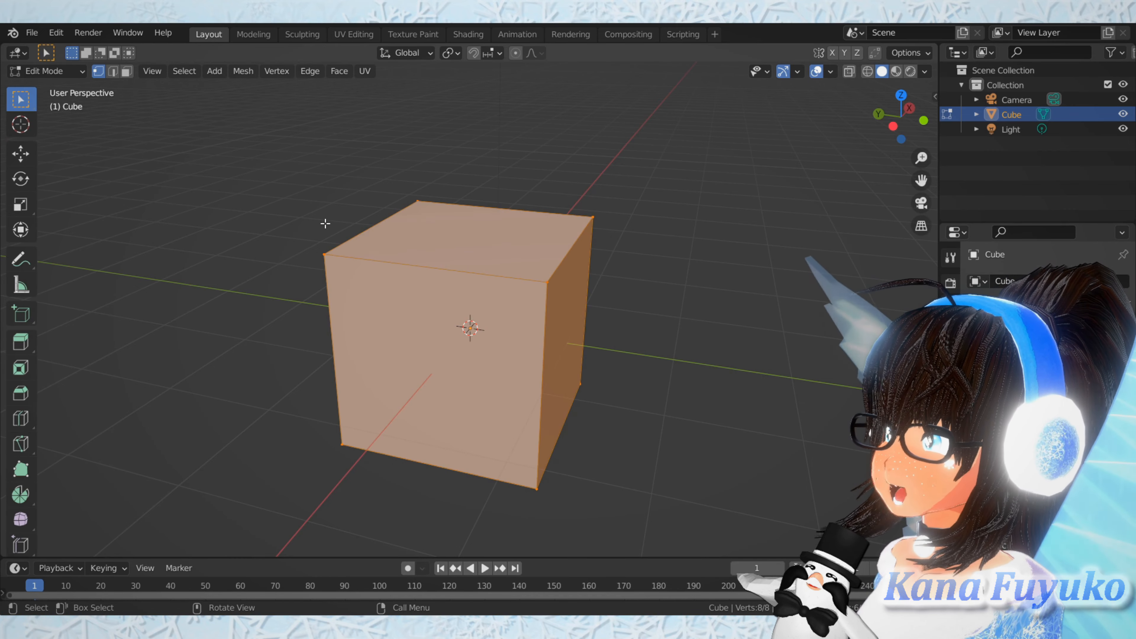
{"action": "key", "text": "Tab"}
{"action": "key", "text": "Tab"}
{"action": "key", "text": "Tab"}
{"action": "key", "text": "Tab"}
{"action": "key", "text": "Tab"}
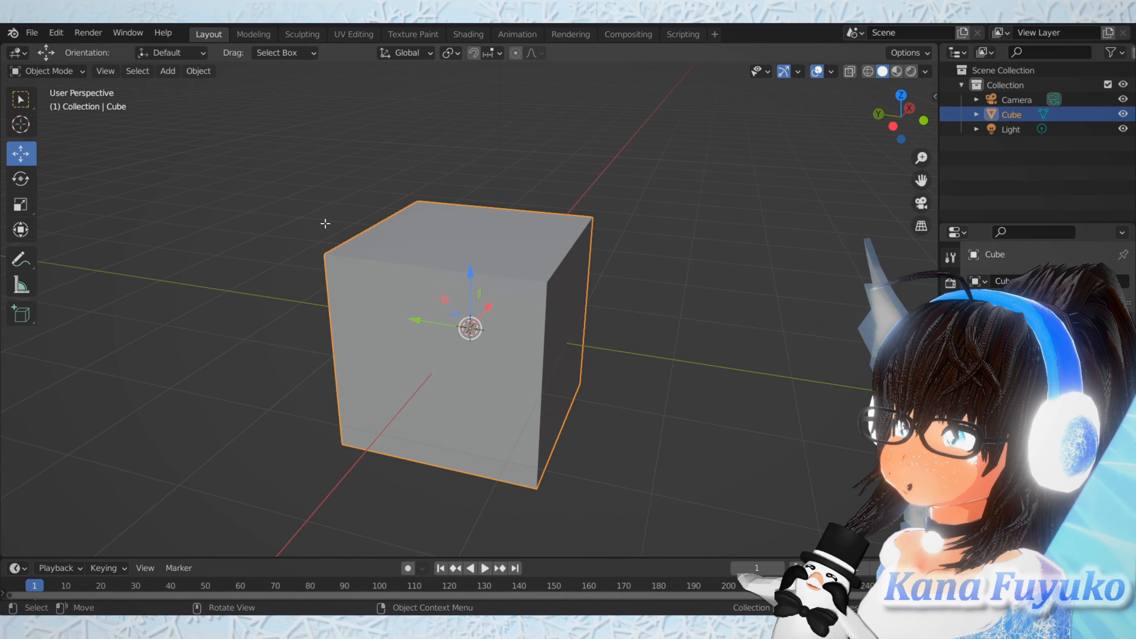
{"action": "key", "text": "Tab"}
{"action": "key", "text": "Tab"}
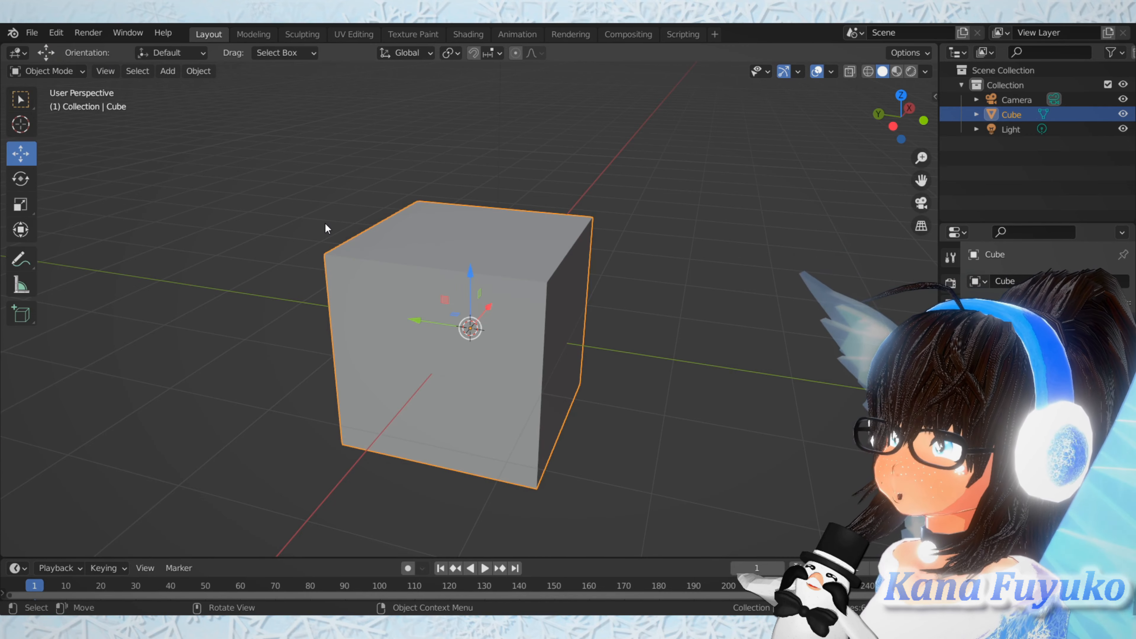
{"action": "key", "text": "Tab"}
Step: Enter Edit Mode on the cube and move the front face's upper-left corner vertex about 0.8 m inward, mostly along negative Y
{"action": "left_click", "coordinate": [55, 70]}
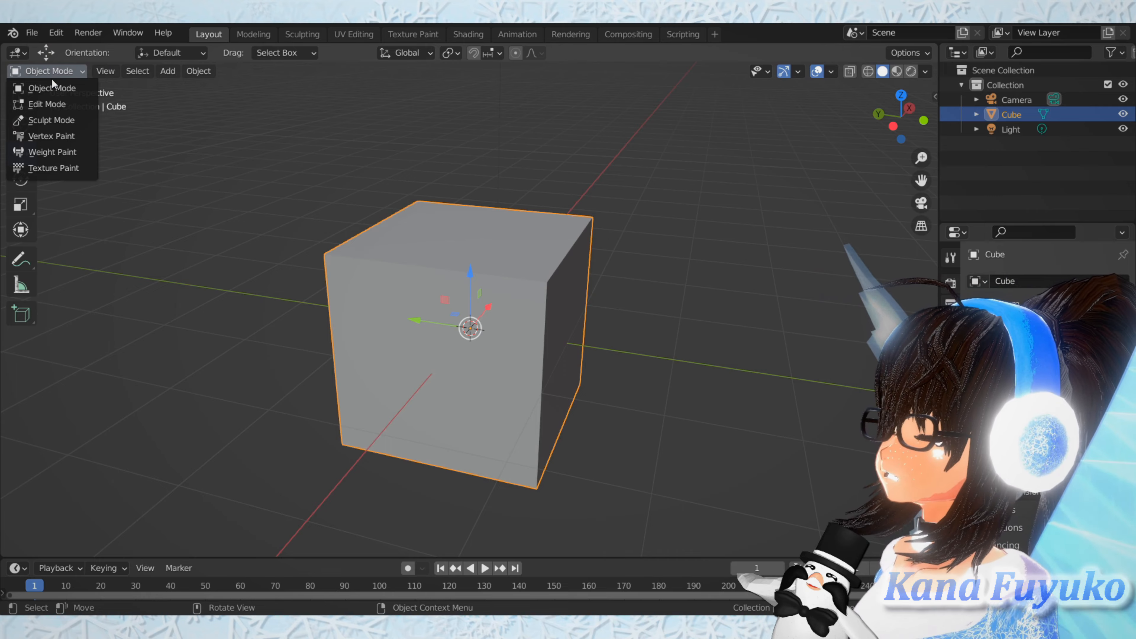
{"action": "left_click", "coordinate": [51, 100]}
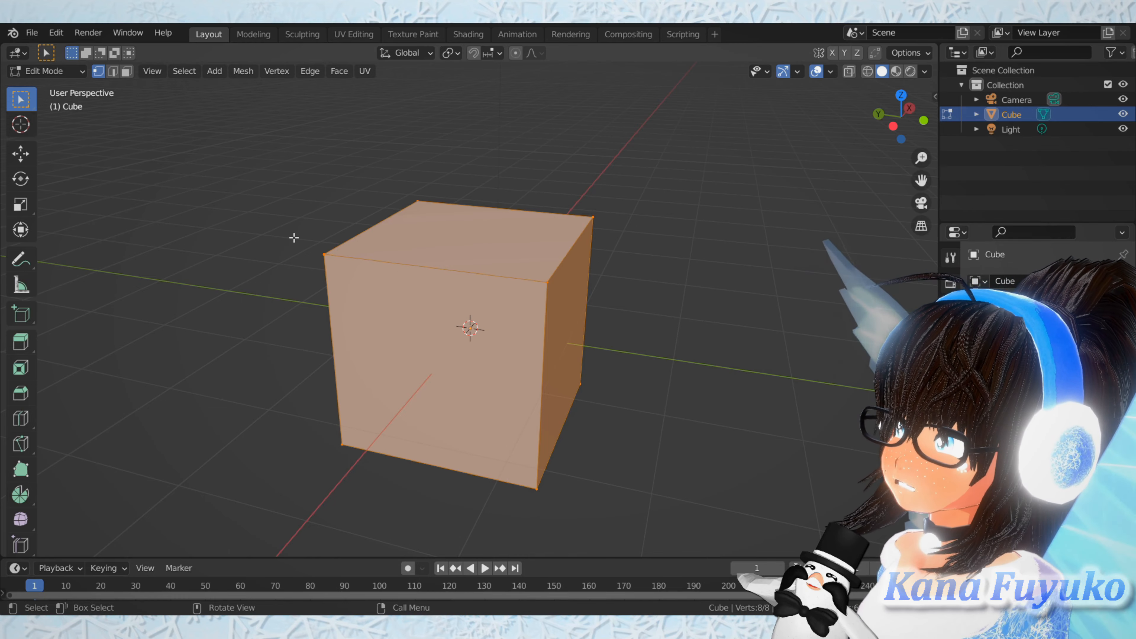
{"action": "left_click", "coordinate": [313, 251]}
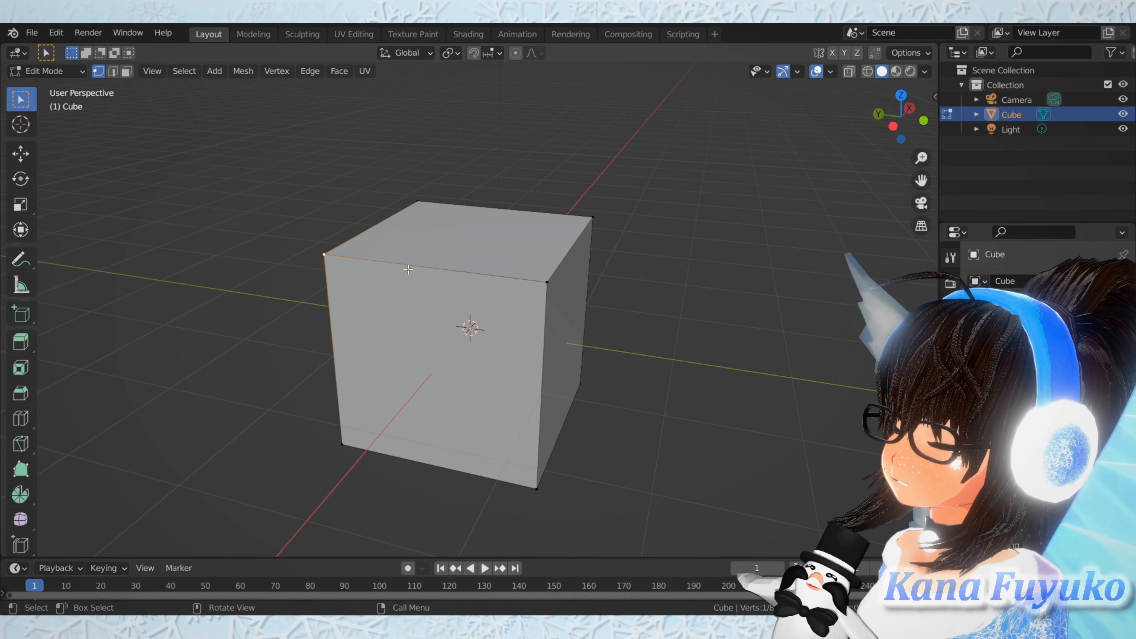
{"action": "key", "text": "g"}
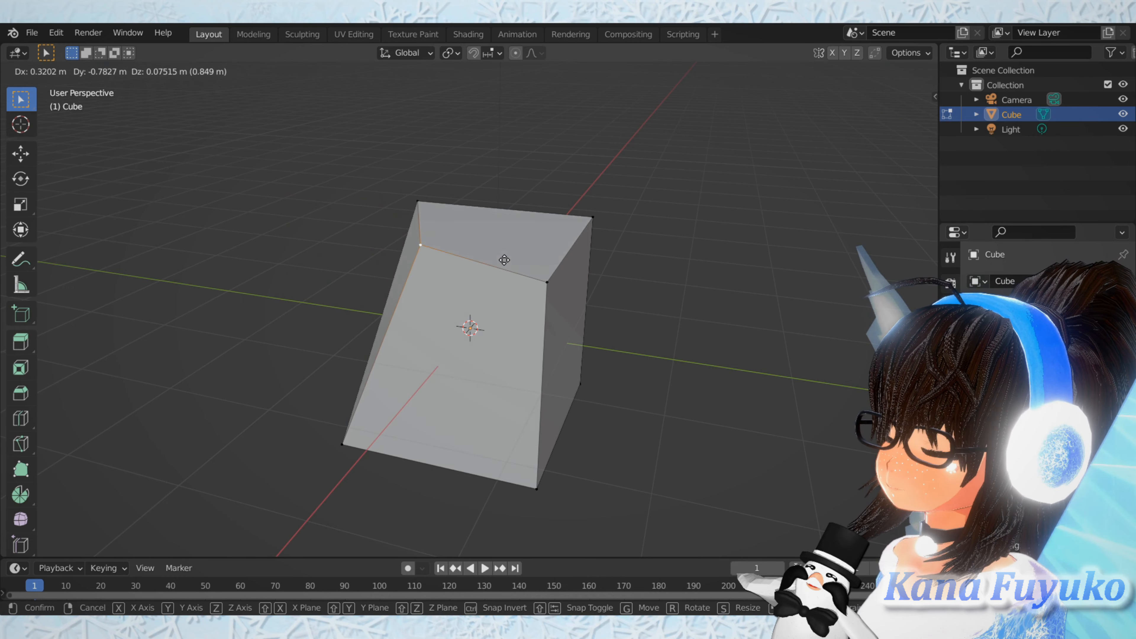
{"action": "left_click", "coordinate": [499, 266]}
Step: Try scaling the single moved vertex, and cancel it
{"action": "key", "text": "s"}
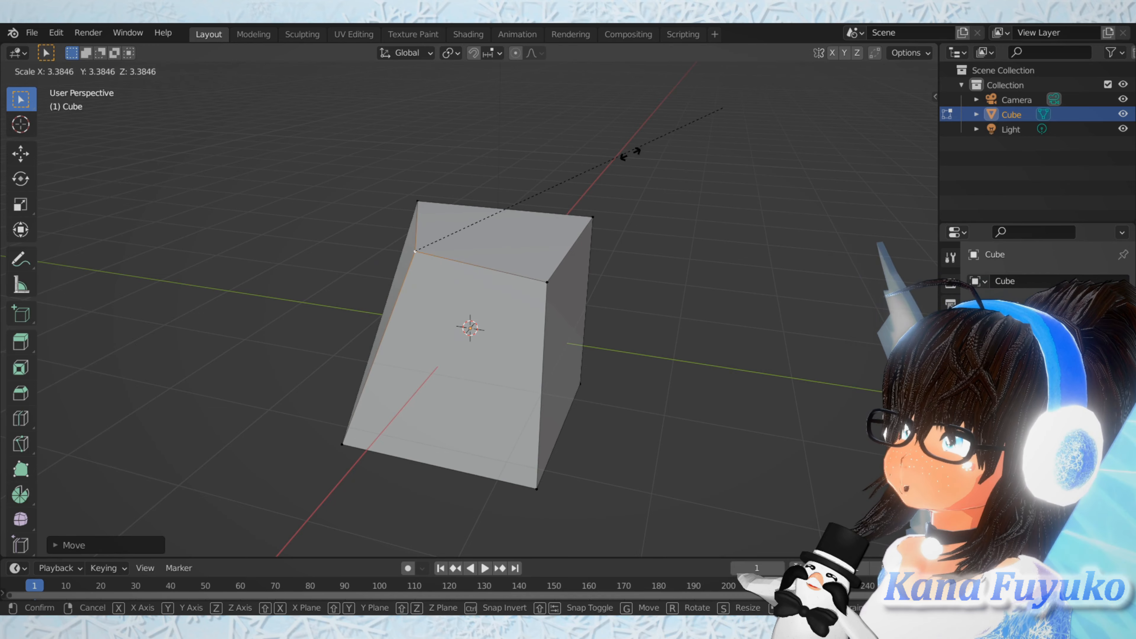
{"action": "right_click", "coordinate": [560, 307]}
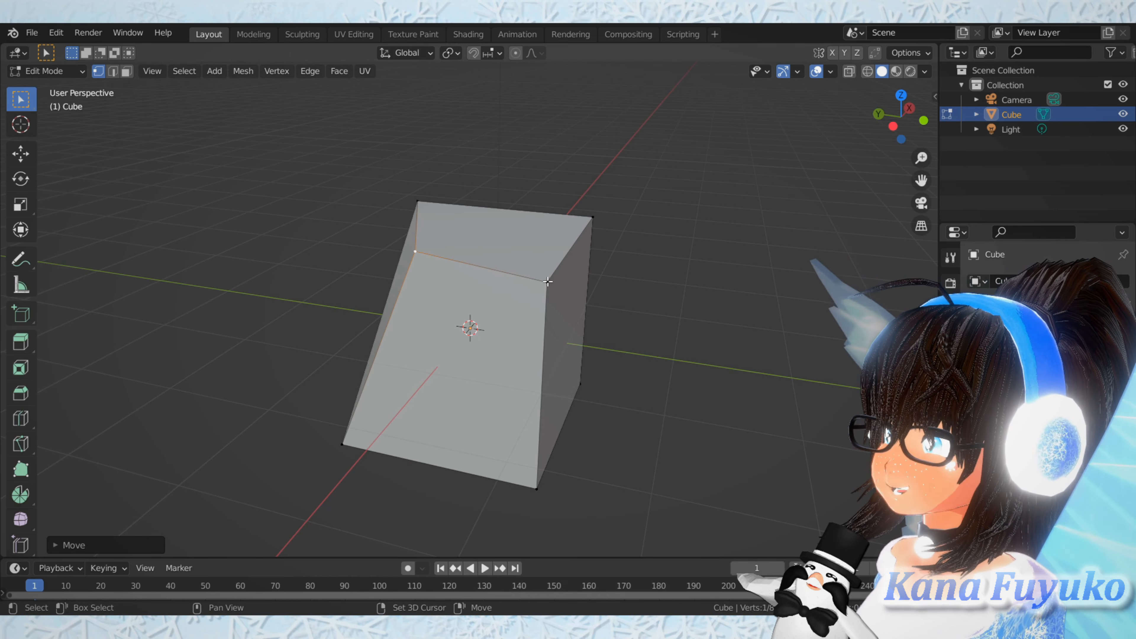
Step: Try adding the front face's other upper corner vertex to the selection and deselecting it with Pick Shortest Path, and undo the last change
{"action": "left_click", "coordinate": [548, 281], "text": "shift"}
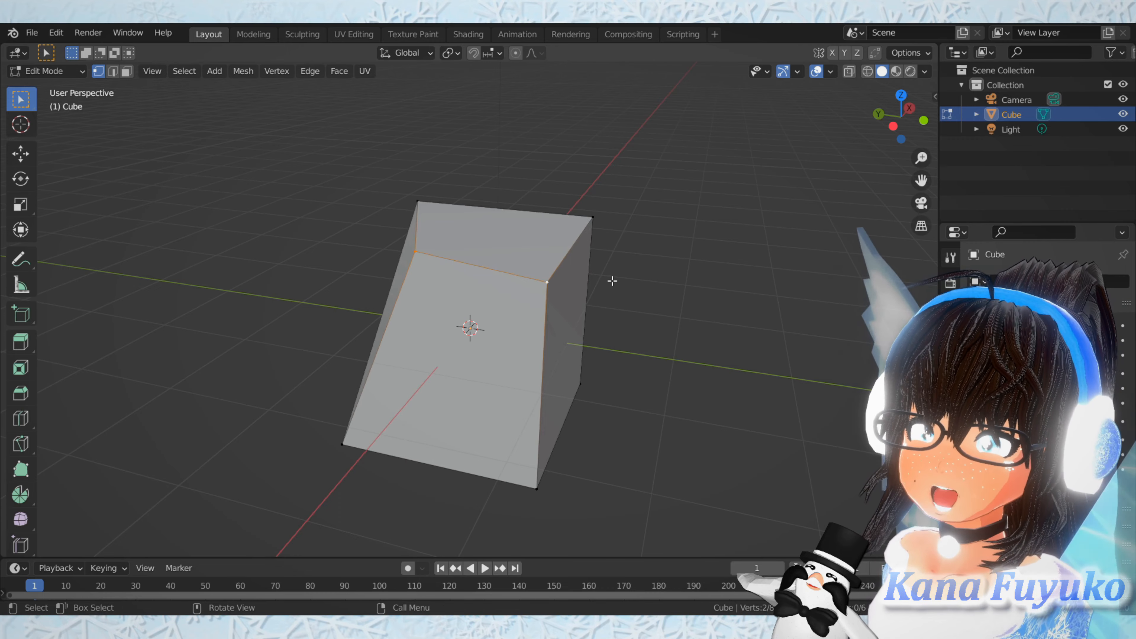
{"action": "left_click", "coordinate": [548, 284], "text": "ctrl"}
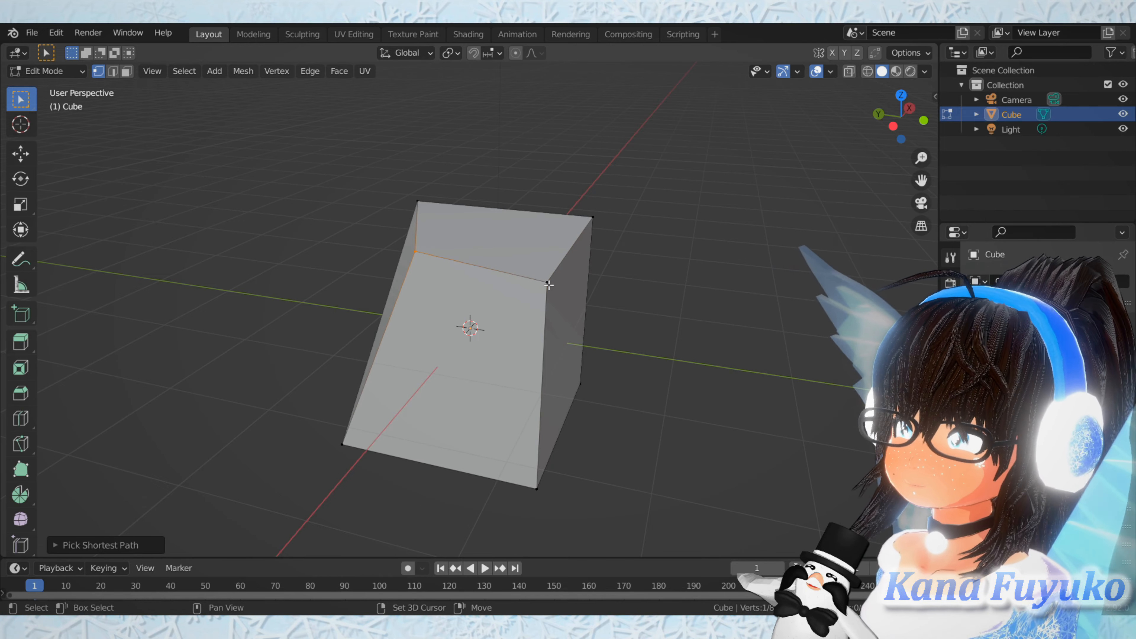
{"action": "key", "text": "ctrl+z"}
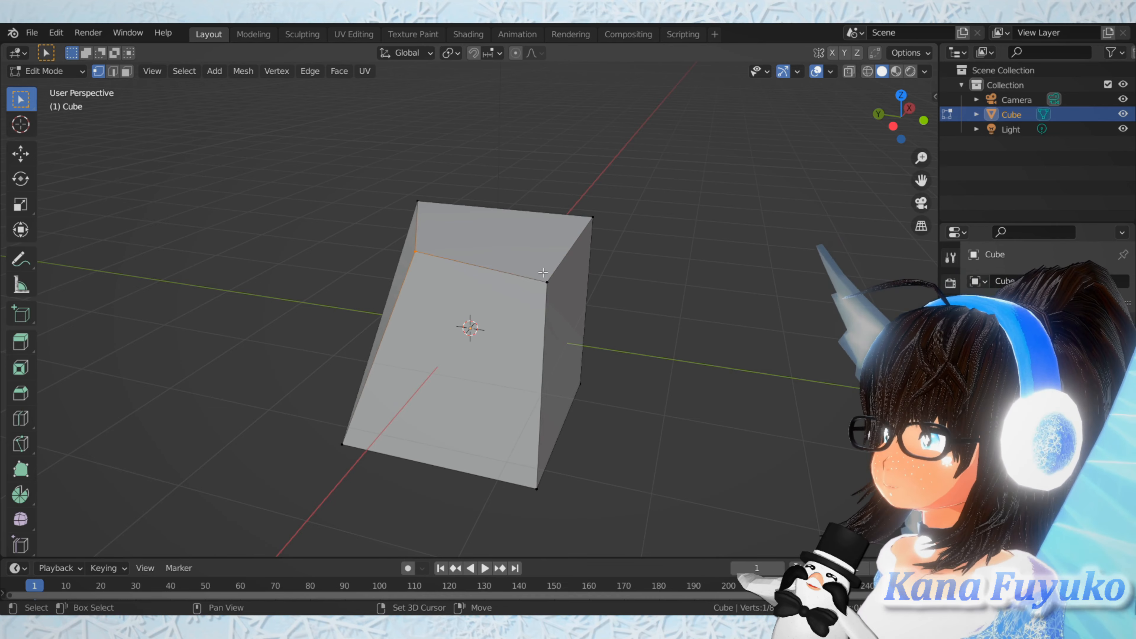
Step: Add the front face's other upper corner vertex to the selection and scale the two vertices apart to nearly three times their spacing
{"action": "left_click", "coordinate": [545, 276], "text": "shift"}
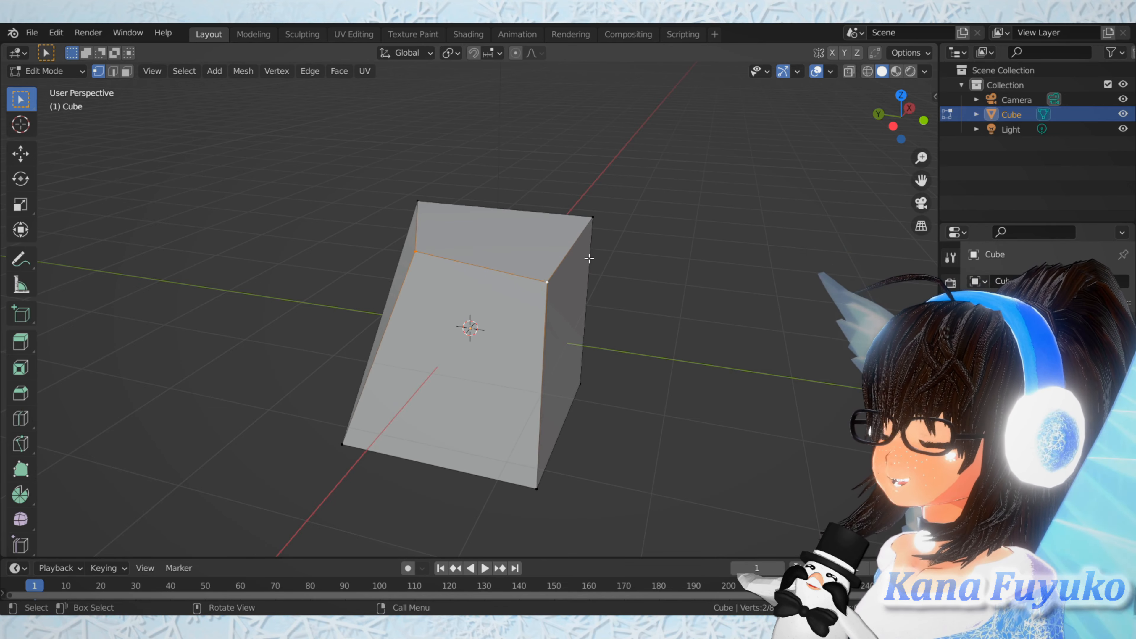
{"action": "key", "text": "s"}
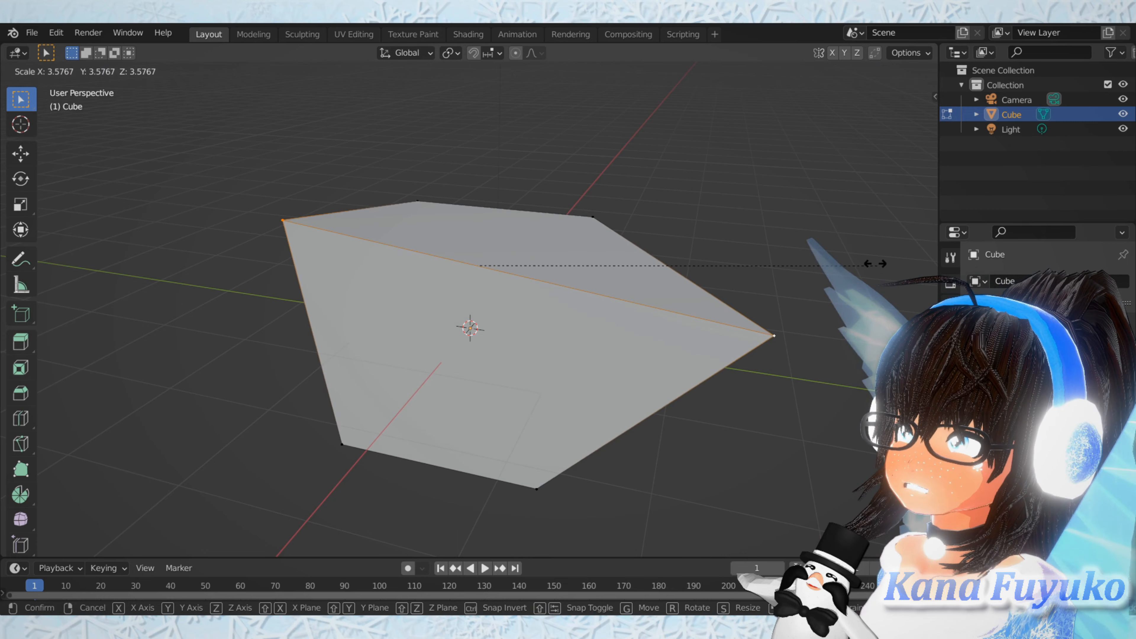
{"action": "left_click", "coordinate": [797, 211]}
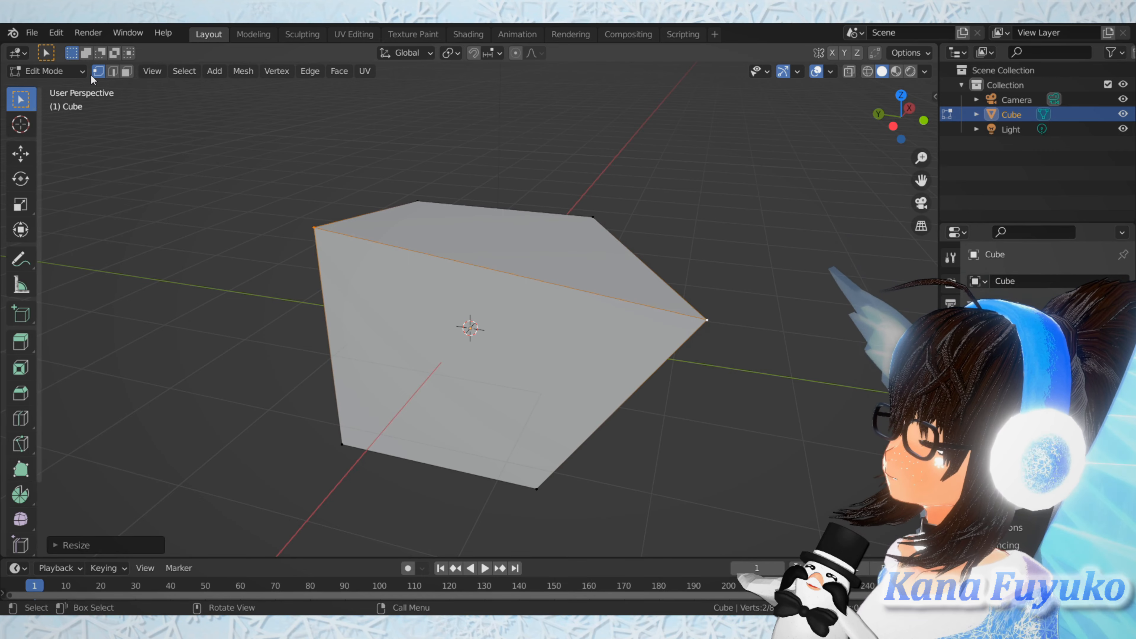
Step: Switch to edge selection and move the front face's upper edge freehand, slightly downward and sideways
{"action": "left_click", "coordinate": [112, 72]}
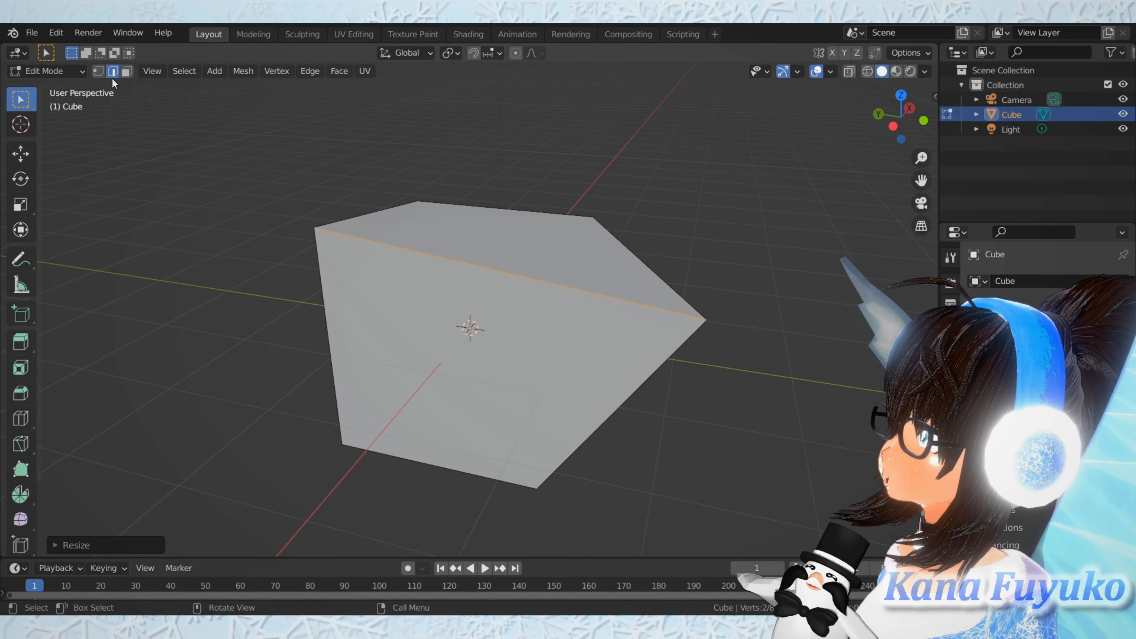
{"action": "left_click_drag", "start_coordinate": [558, 285], "coordinate": [527, 236]}
{"action": "left_click", "coordinate": [508, 318]}
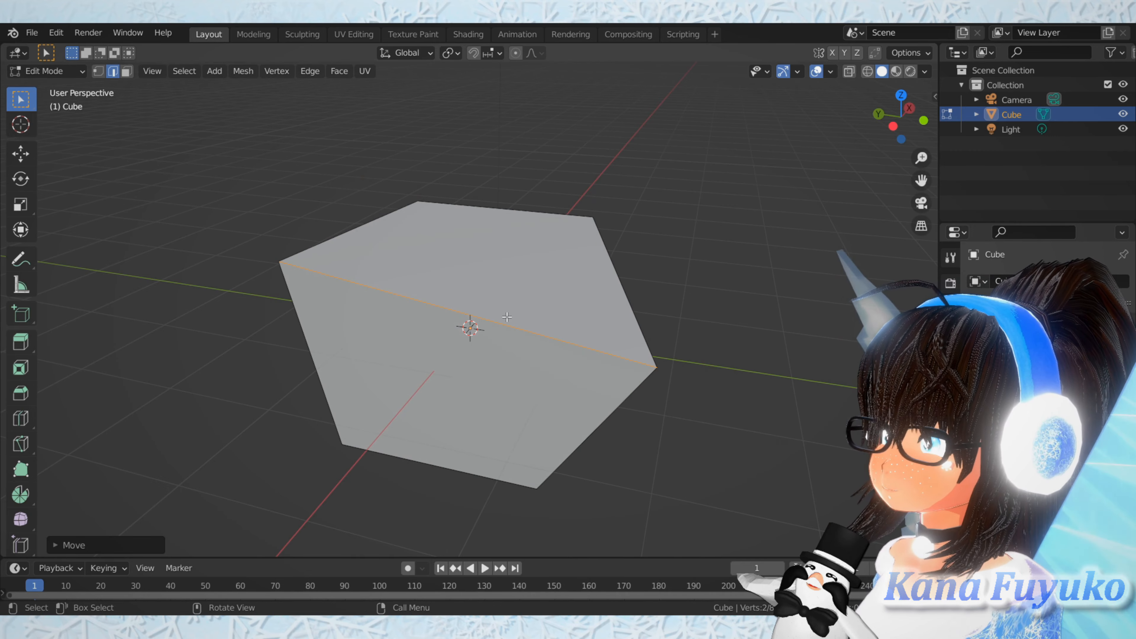
Step: Scale the front face's upper edge down and rotate it freehand so it slants counterclockwise in the view
{"action": "key", "text": "s"}
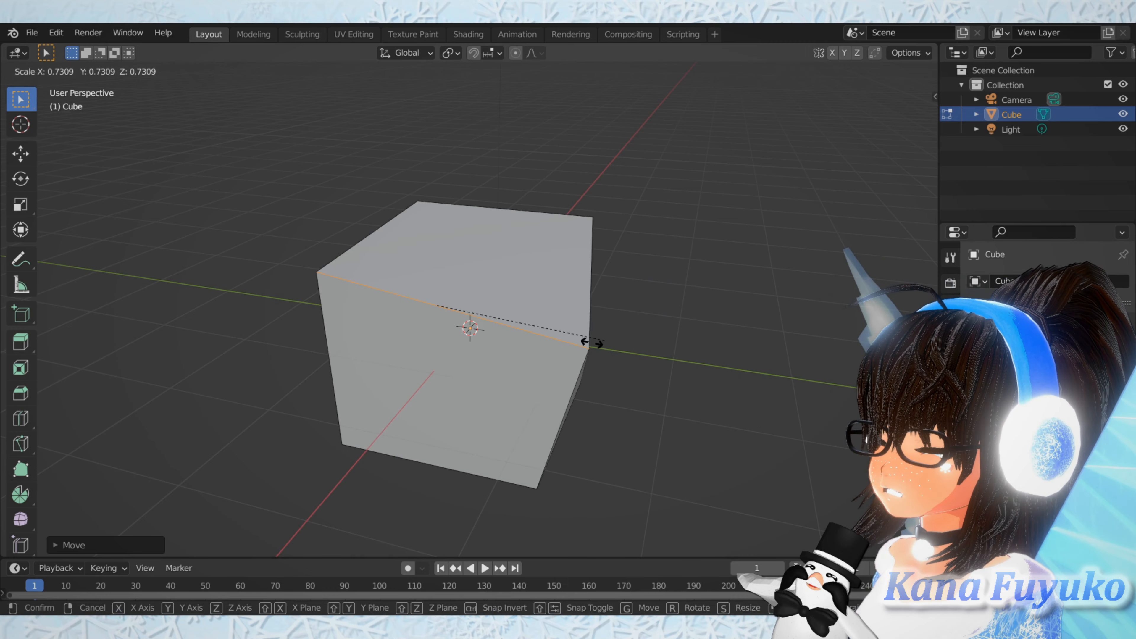
{"action": "left_click", "coordinate": [598, 306]}
{"action": "key", "text": "r"}
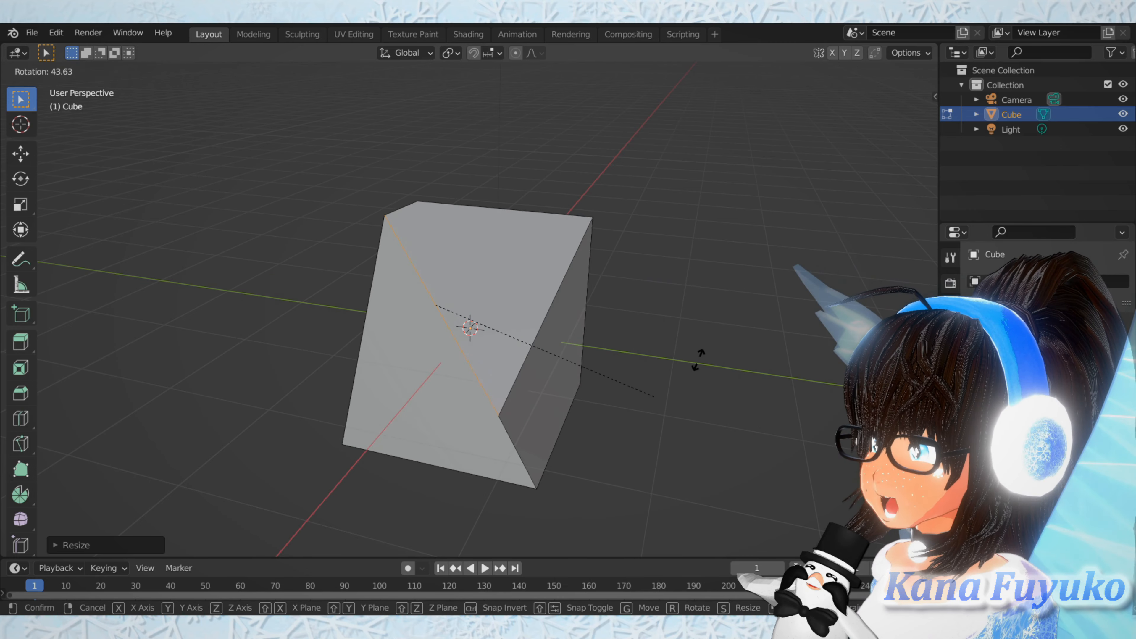
{"action": "left_click", "coordinate": [617, 153]}
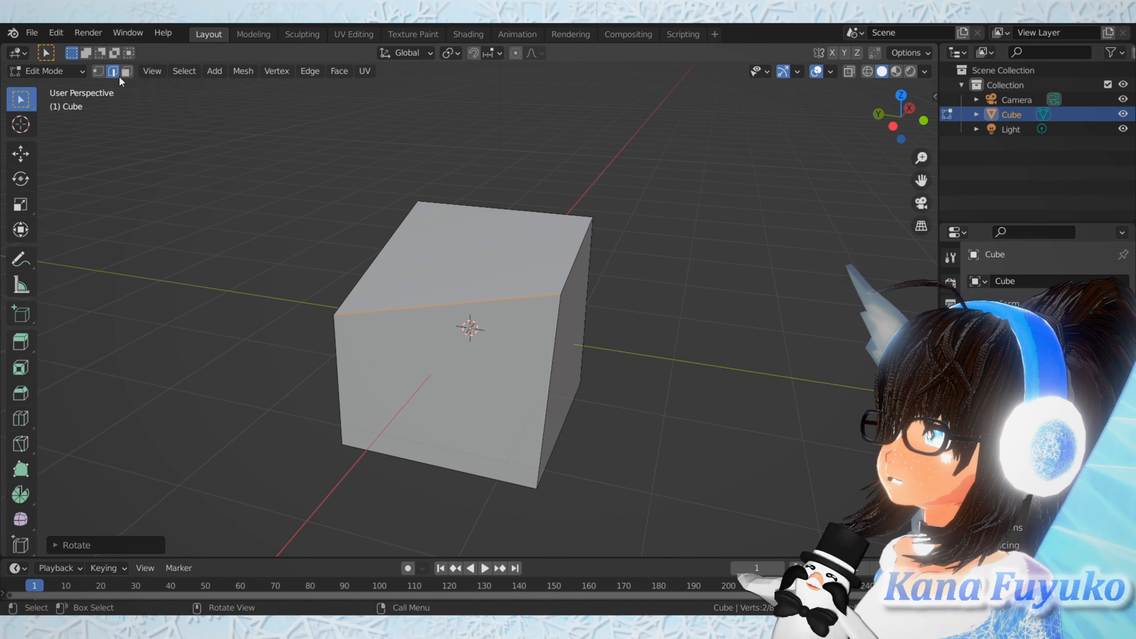
Step: Switch to face selection, try selecting different faces, and scale the side face crossed by the Y axis to about 0.2
{"action": "left_click", "coordinate": [126, 70]}
{"action": "left_click", "coordinate": [475, 385]}
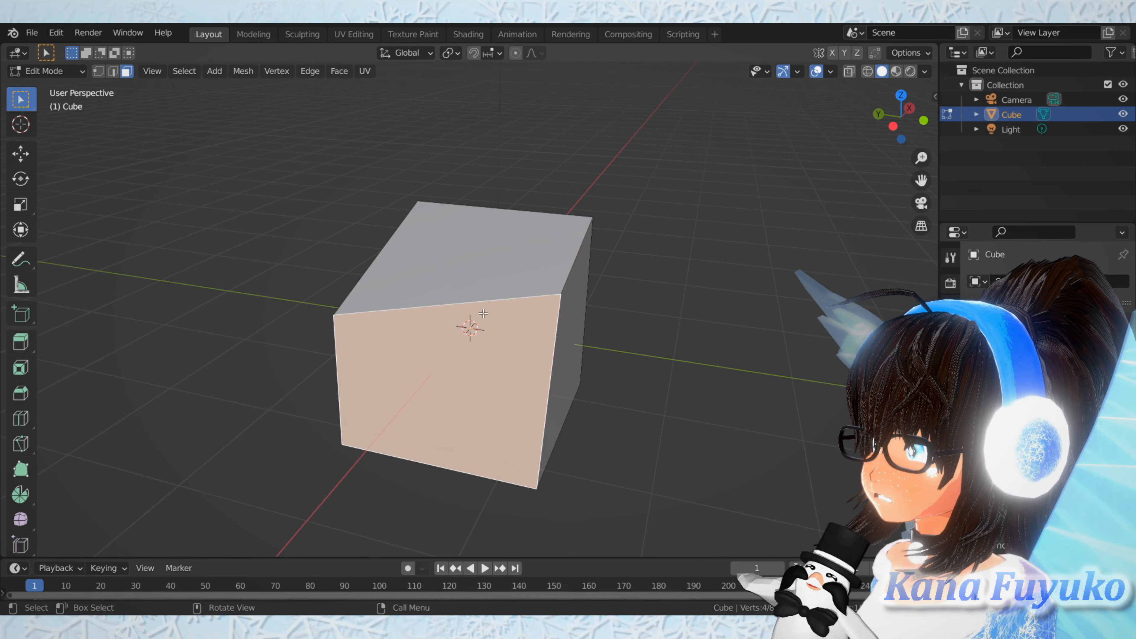
{"action": "left_click", "coordinate": [485, 254]}
{"action": "left_click", "coordinate": [556, 368]}
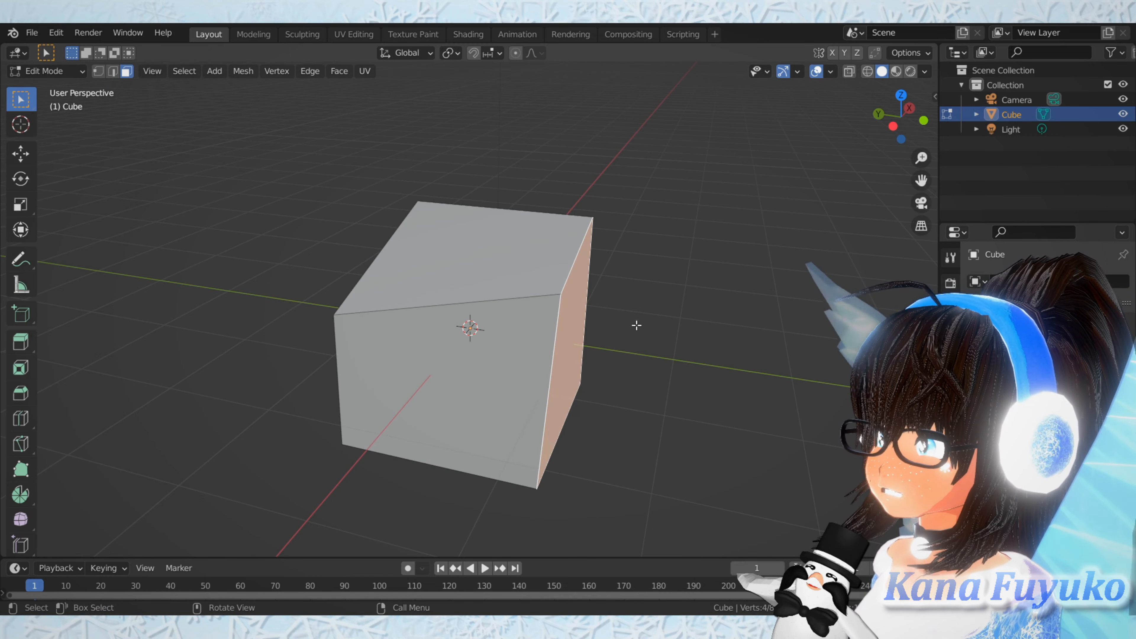
{"action": "key", "text": "s"}
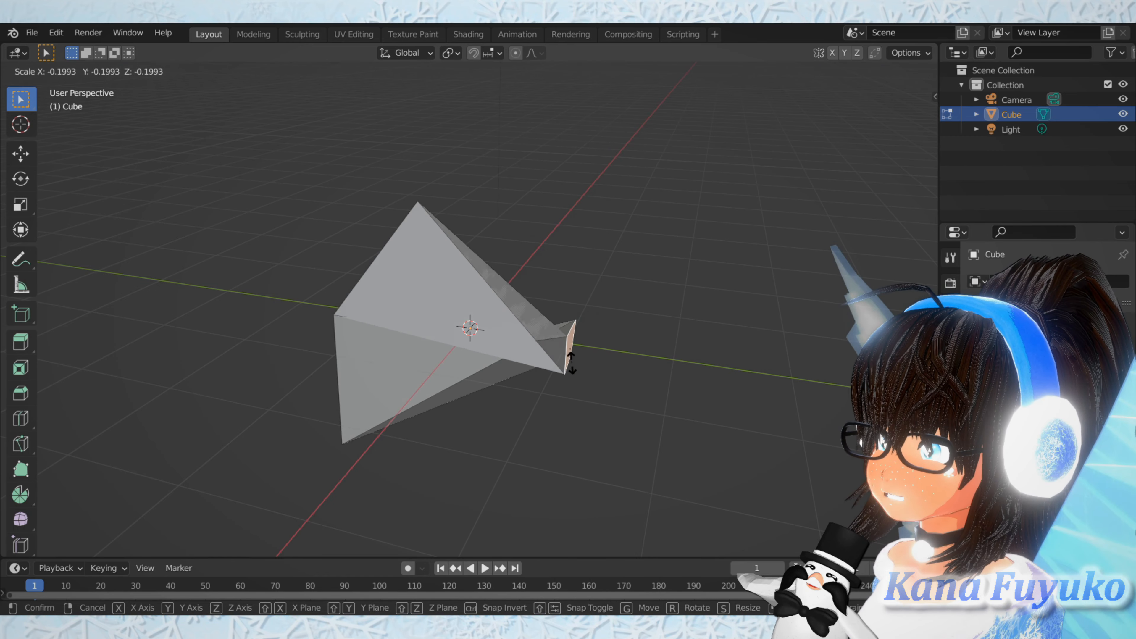
{"action": "left_click", "coordinate": [590, 343]}
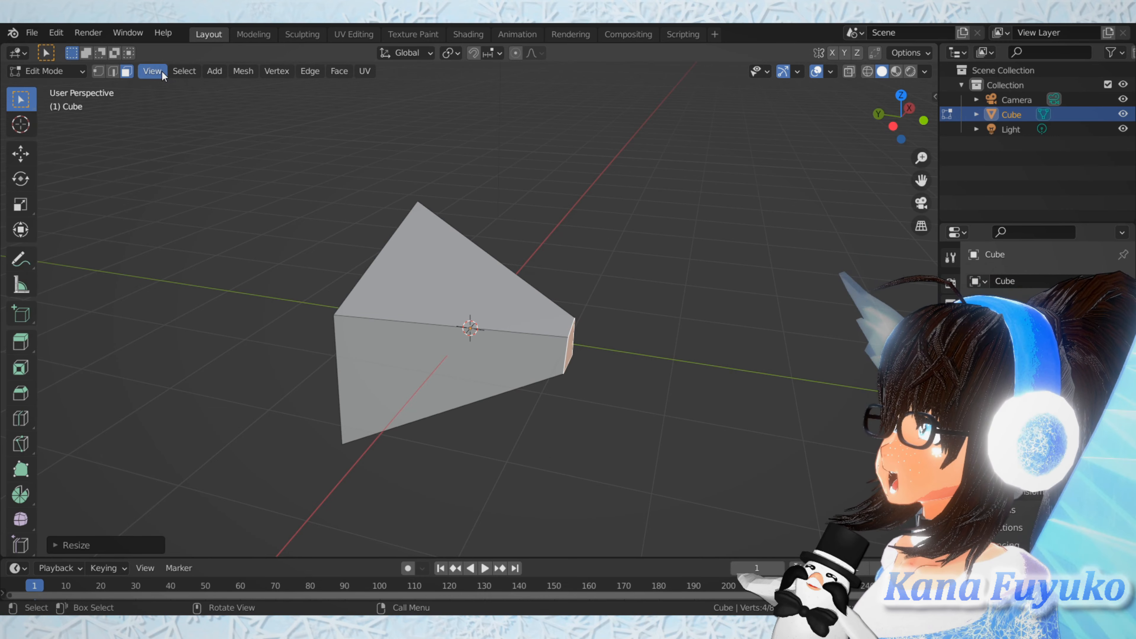
{"action": "left_click", "coordinate": [162, 70]}
{"action": "mouse_move", "coordinate": [235, 78]}
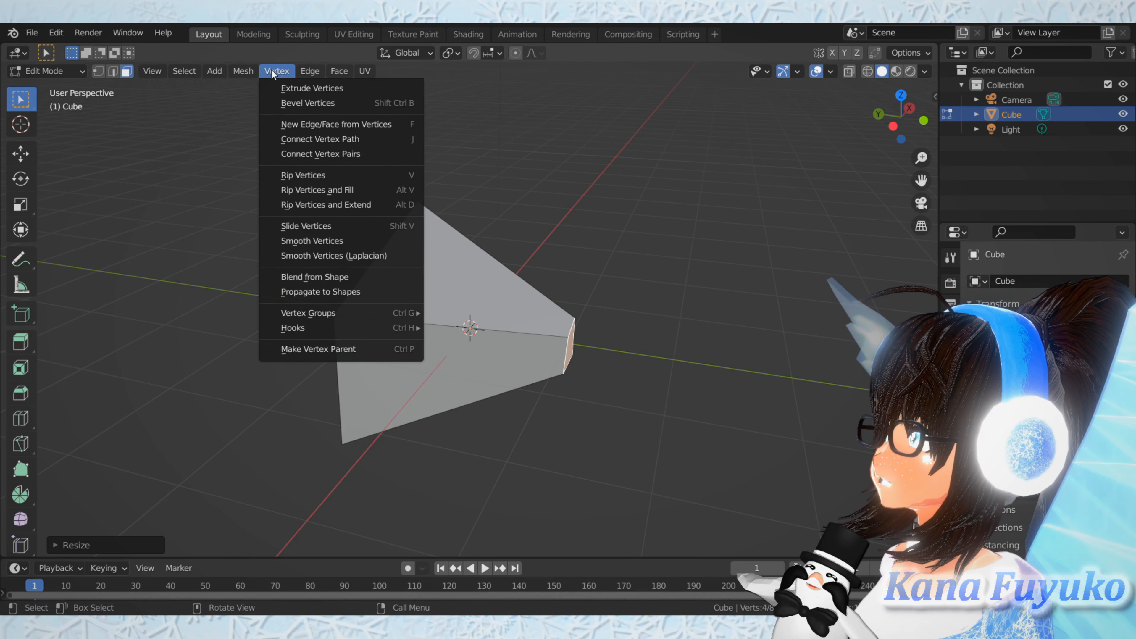
{"action": "mouse_move", "coordinate": [172, 71]}
{"action": "mouse_move", "coordinate": [345, 74]}
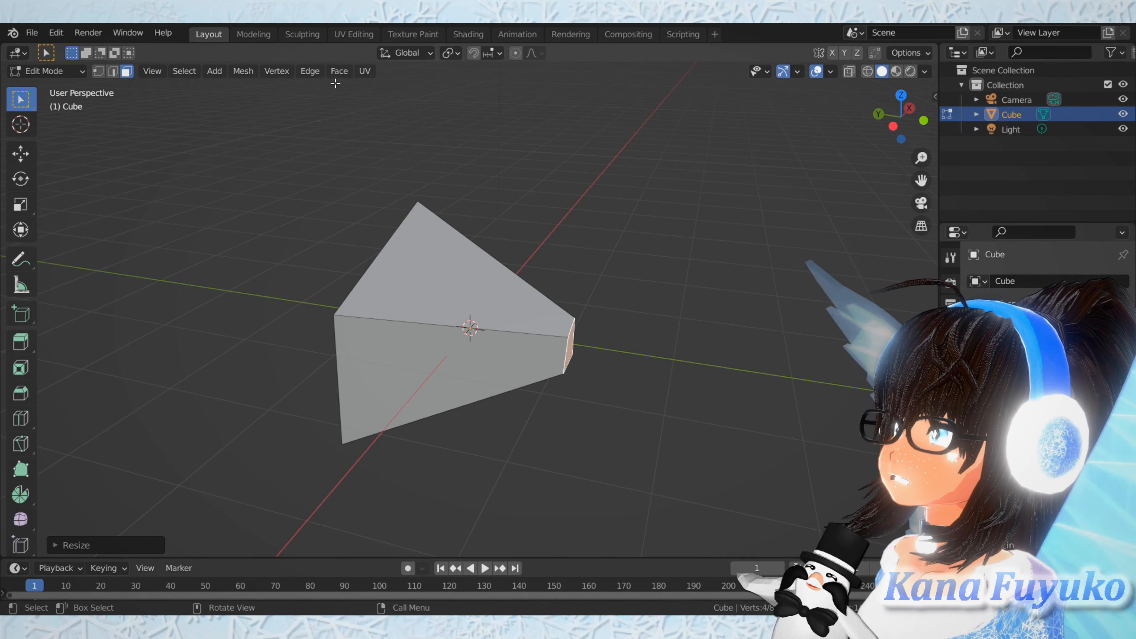
{"action": "left_click", "coordinate": [341, 73]}
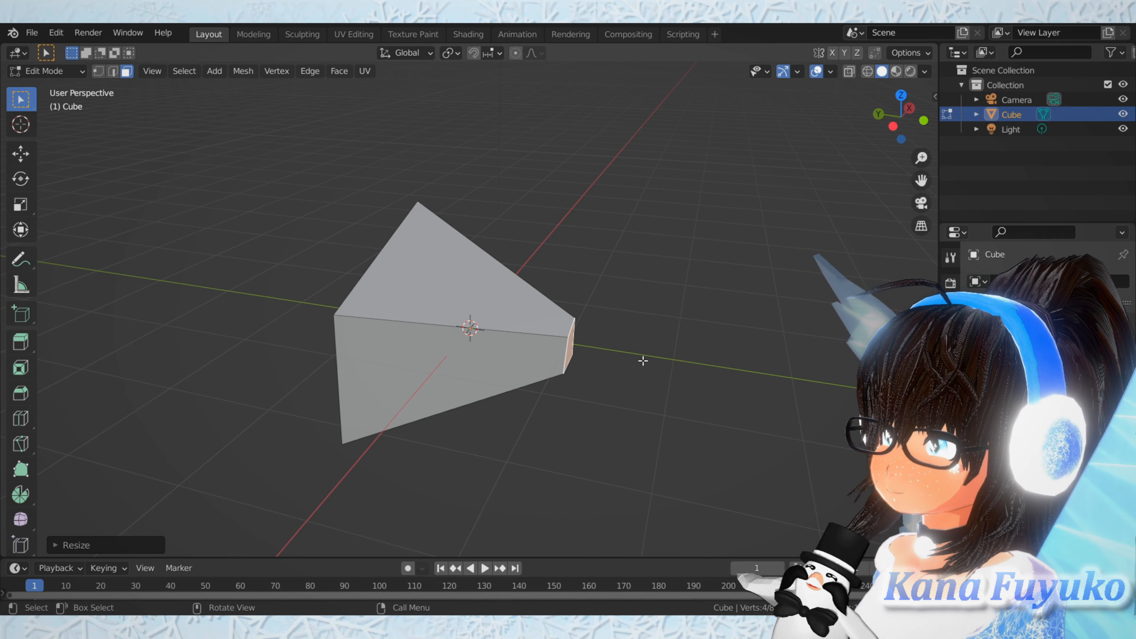
Step: Try deleting the vertices of the small scaled-down side face, and undo the deletion
{"action": "middle_click_drag", "start_coordinate": [642, 358], "coordinate": [564, 333]}
{"action": "scroll", "coordinate": [564, 334], "scroll_direction": "up", "scroll_amount": 5}
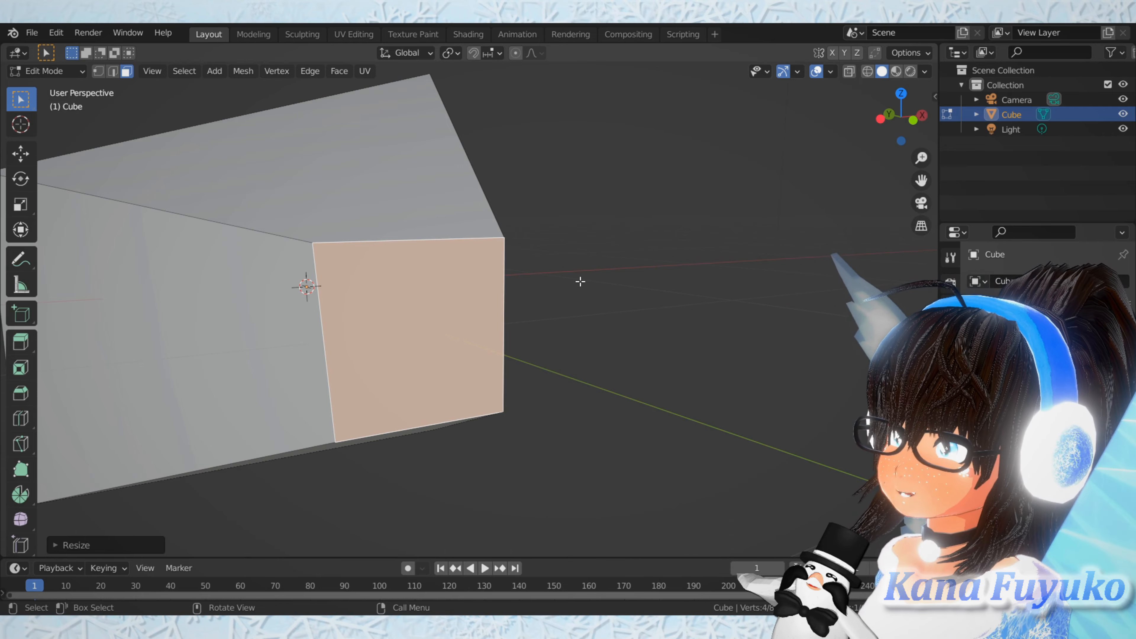
{"action": "key", "text": "x"}
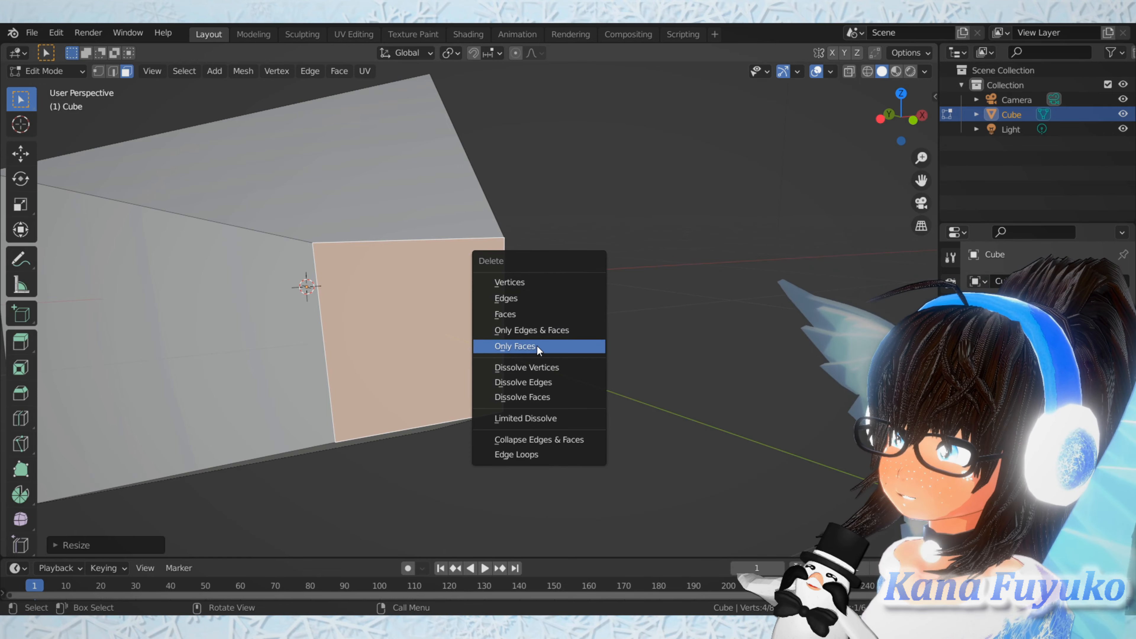
{"action": "left_click", "coordinate": [538, 287]}
{"action": "scroll", "coordinate": [349, 213], "scroll_direction": "down", "scroll_amount": 2}
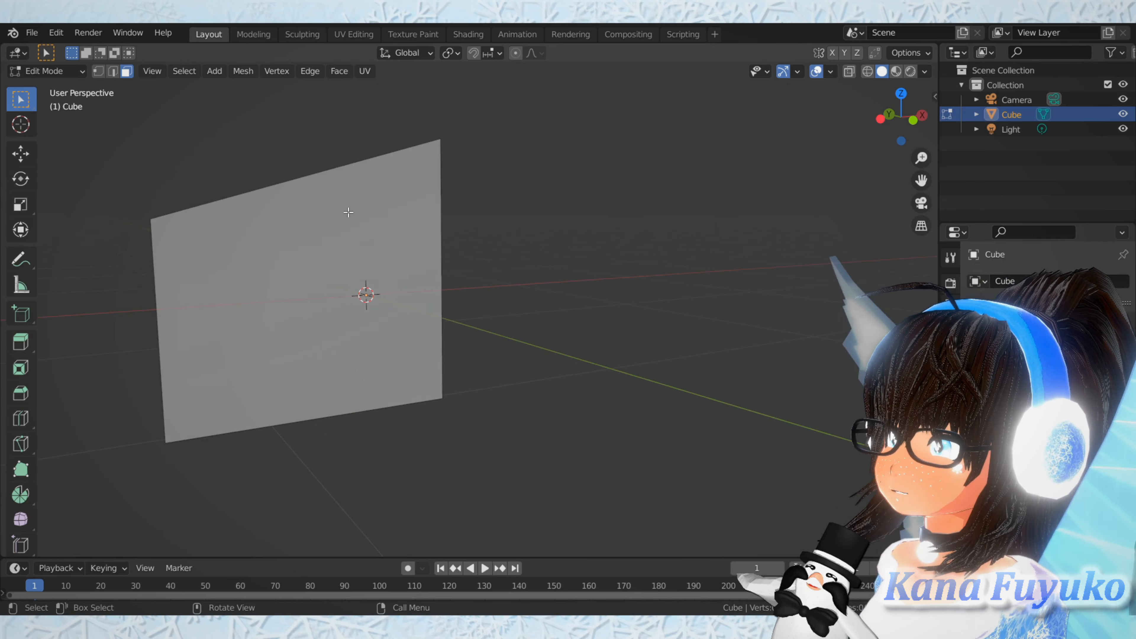
{"action": "key", "text": "ctrl+z"}
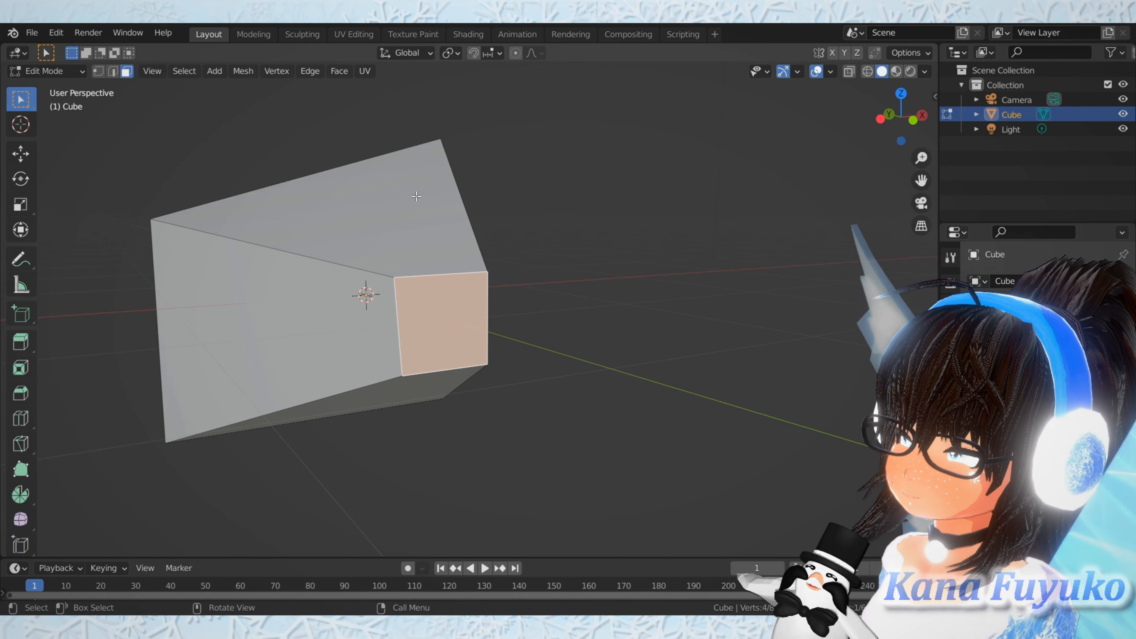
Step: Delete the small scaled-down side face with Only Faces, keeping its edges and vertices, and inspect the opening
{"action": "key", "text": "x"}
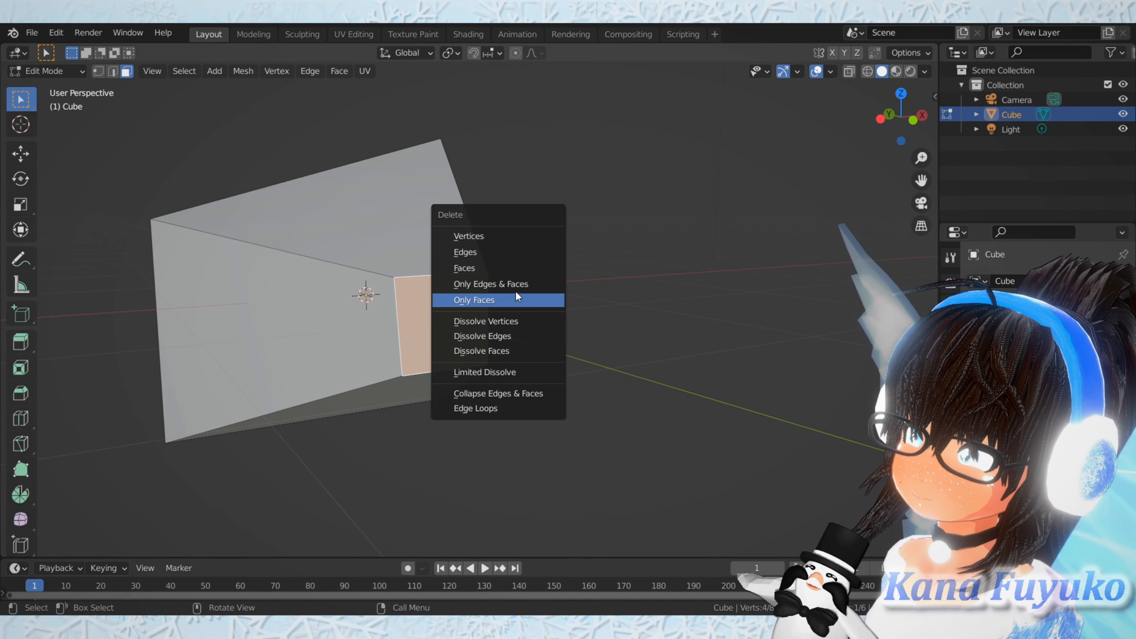
{"action": "left_click", "coordinate": [514, 299]}
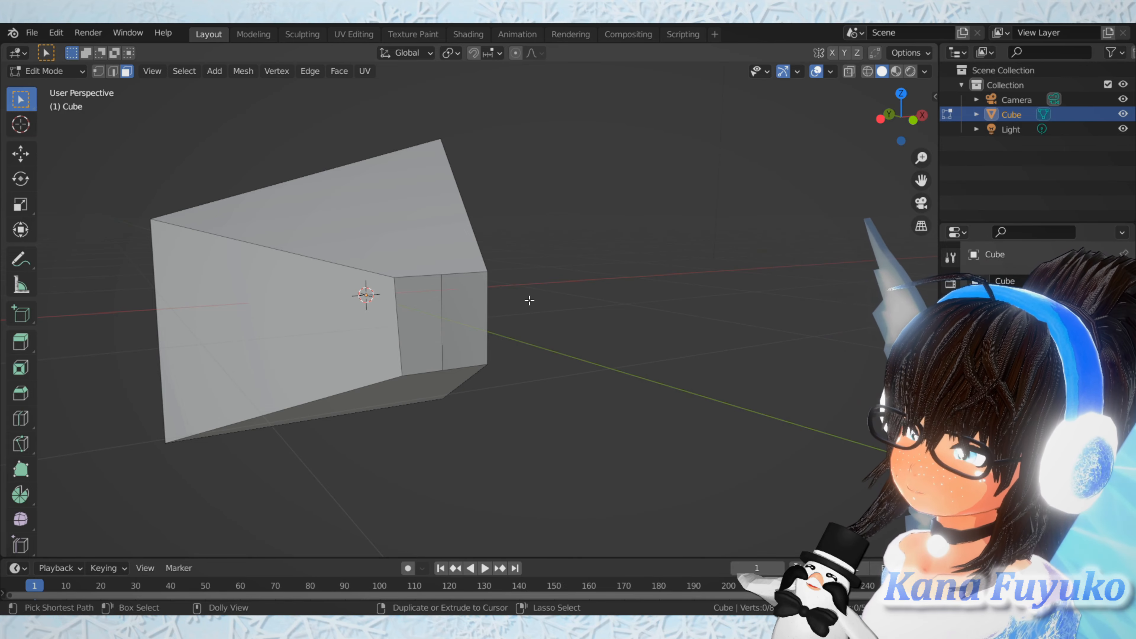
{"action": "mouse_move", "coordinate": [527, 305]}
{"action": "middle_mouse_down"}
{"action": "mouse_move", "coordinate": [592, 336]}
{"action": "mouse_move", "coordinate": [551, 280]}
{"action": "mouse_move", "coordinate": [537, 287]}
{"action": "middle_mouse_up"}
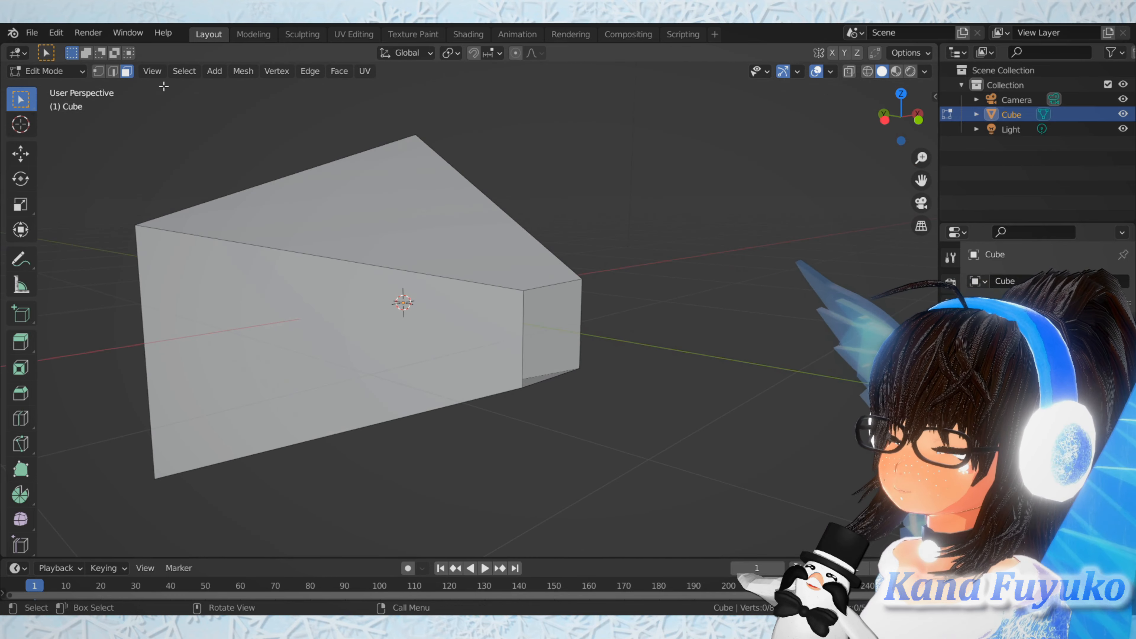
Step: Find the Undo and Redo commands, undo the deletion of the small side face, and redo it
{"action": "left_click", "coordinate": [49, 28]}
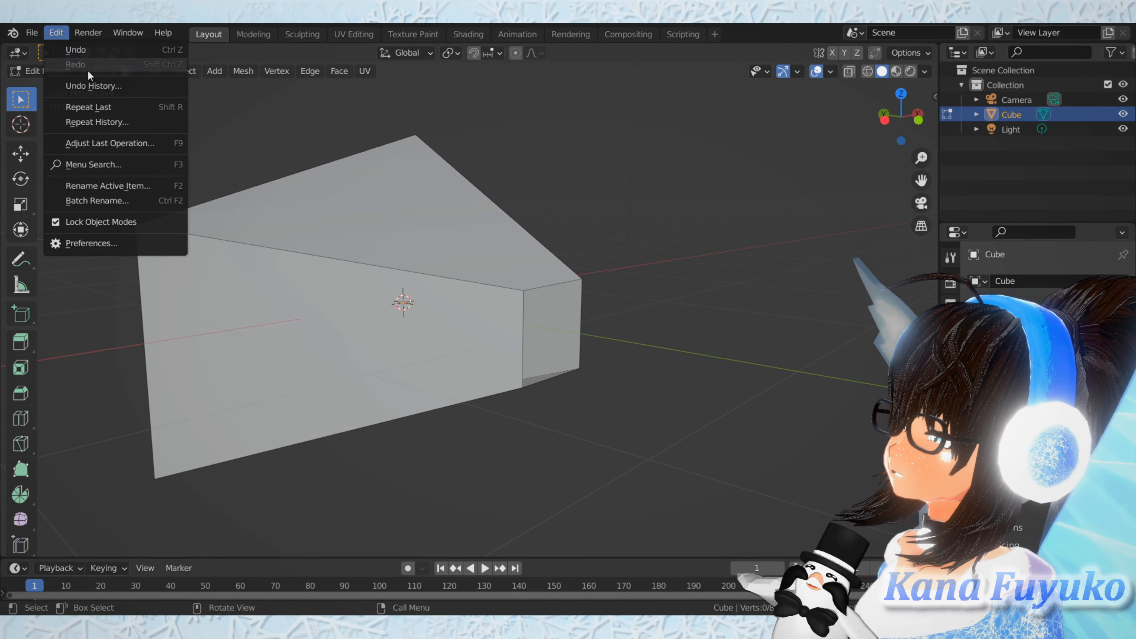
{"action": "left_click", "coordinate": [63, 31]}
{"action": "left_click", "coordinate": [62, 32]}
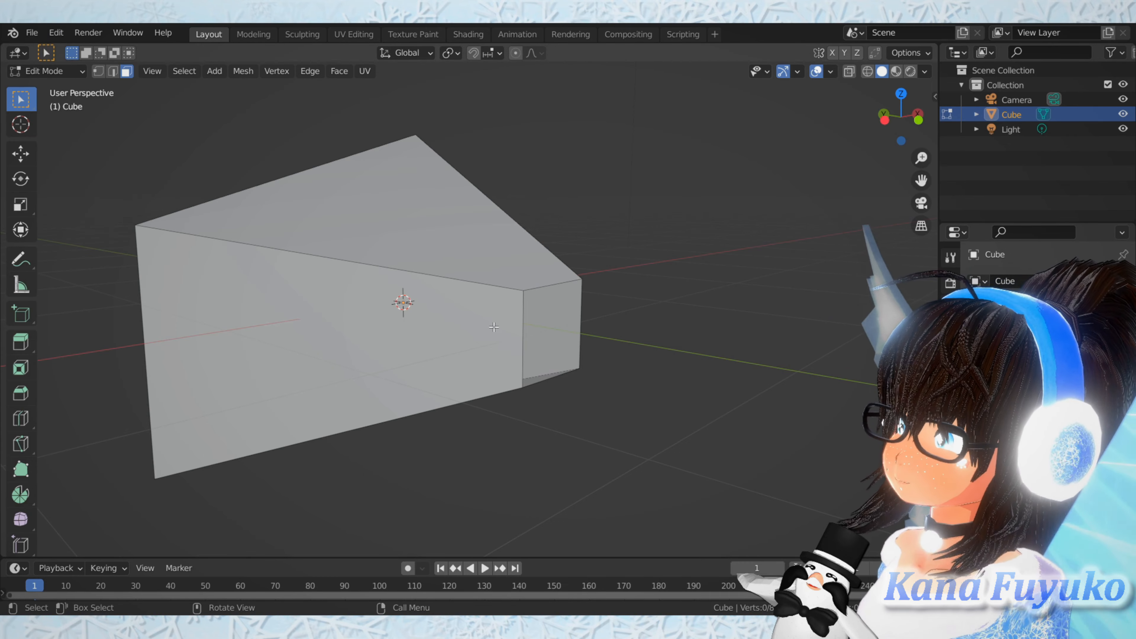
{"action": "middle_click_drag", "start_coordinate": [494, 327], "coordinate": [485, 324]}
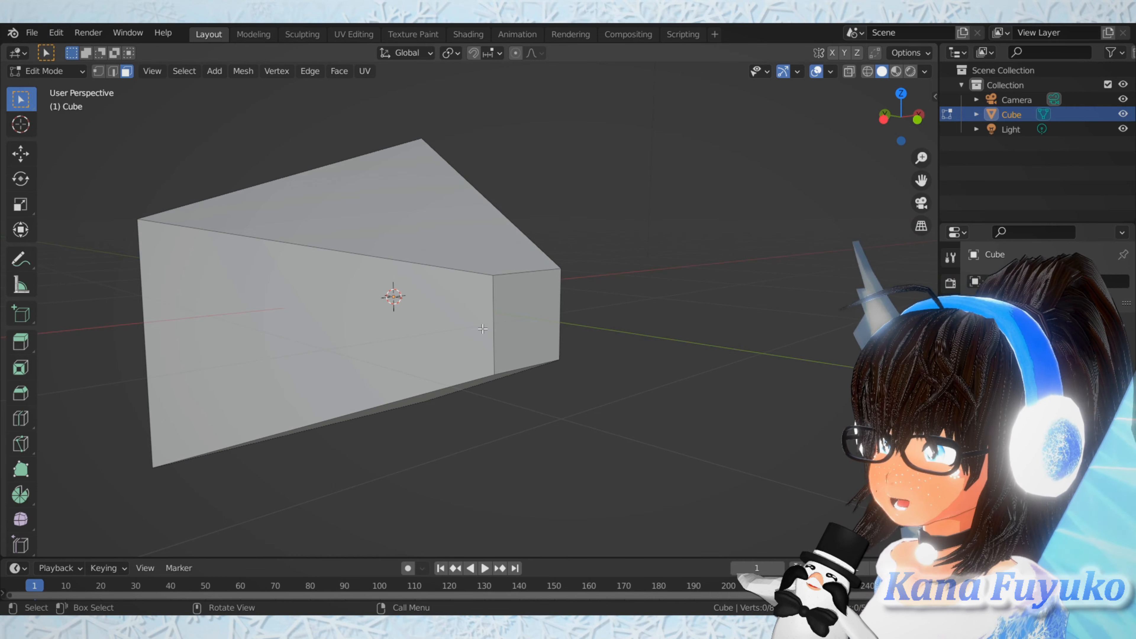
{"action": "left_click", "coordinate": [483, 329], "text": "ctrl"}
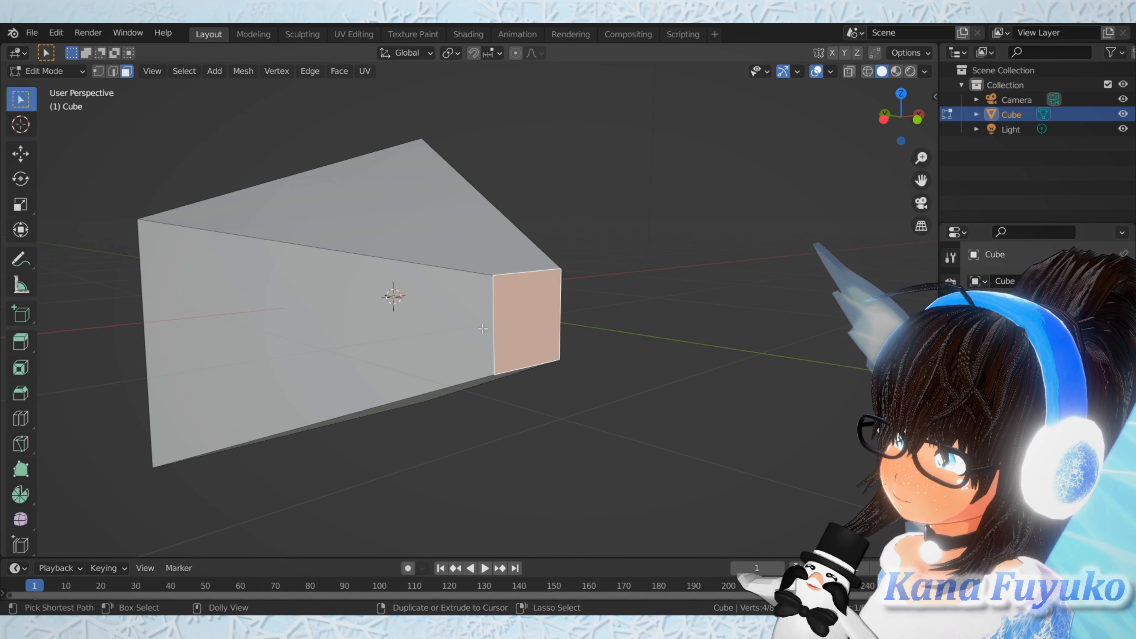
{"action": "key", "text": "ctrl+z"}
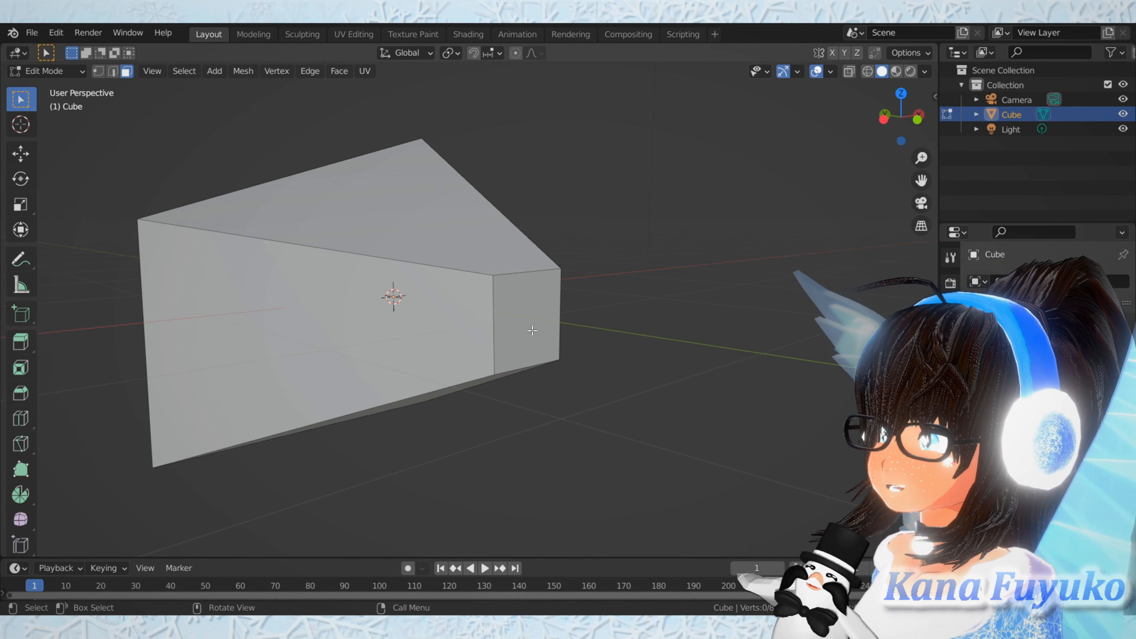
Step: Choose Solid as the viewport shading
{"action": "key", "text": "z"}
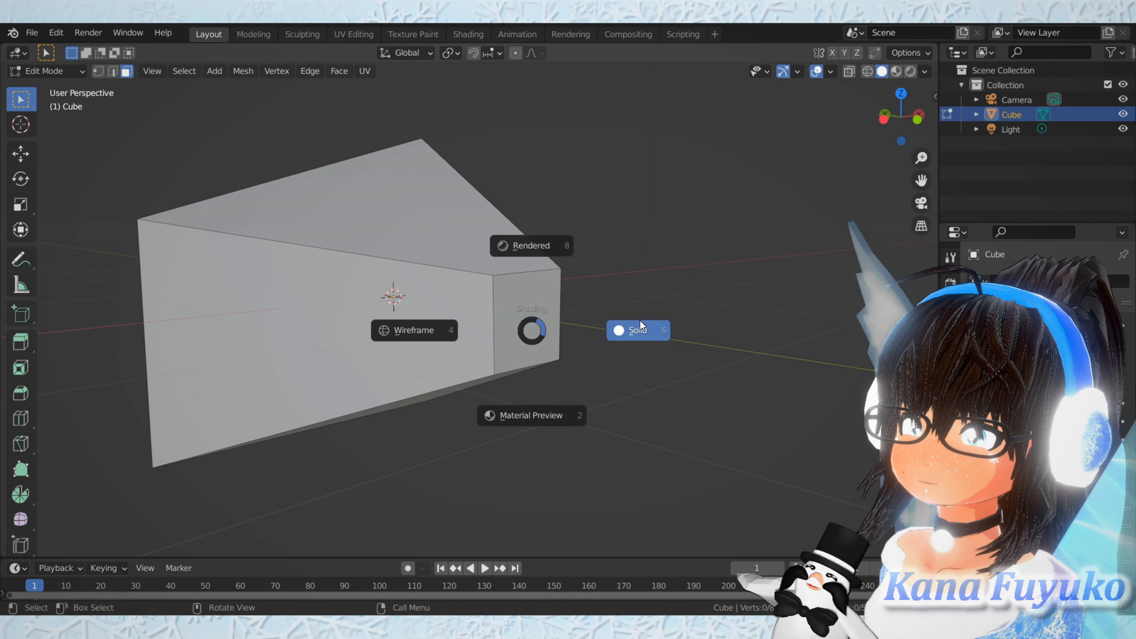
{"action": "left_click", "coordinate": [640, 336]}
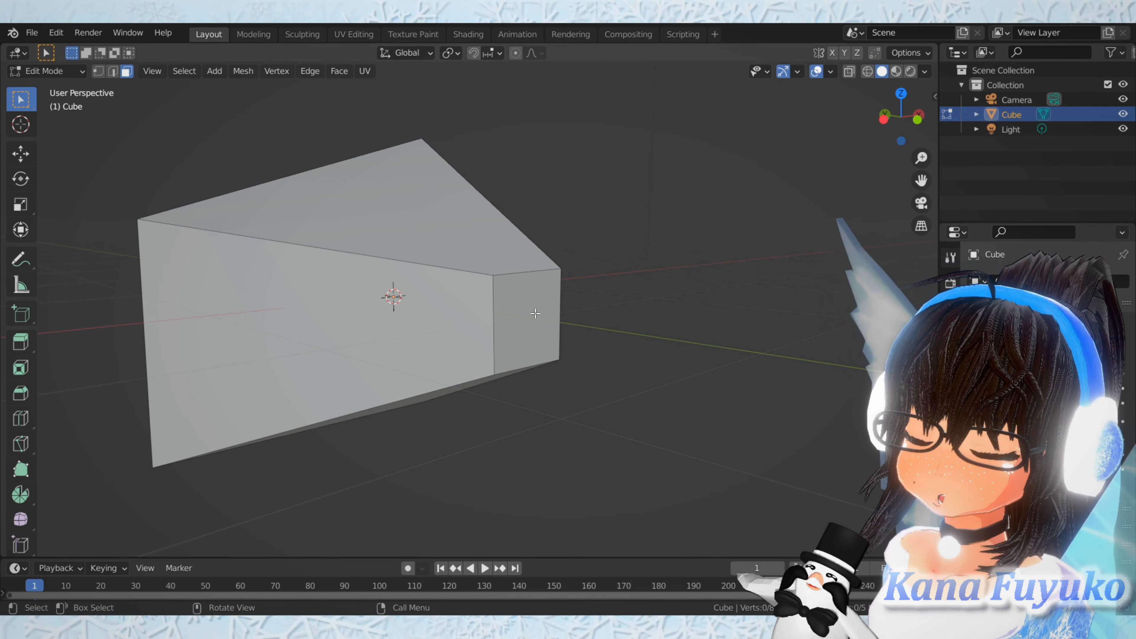